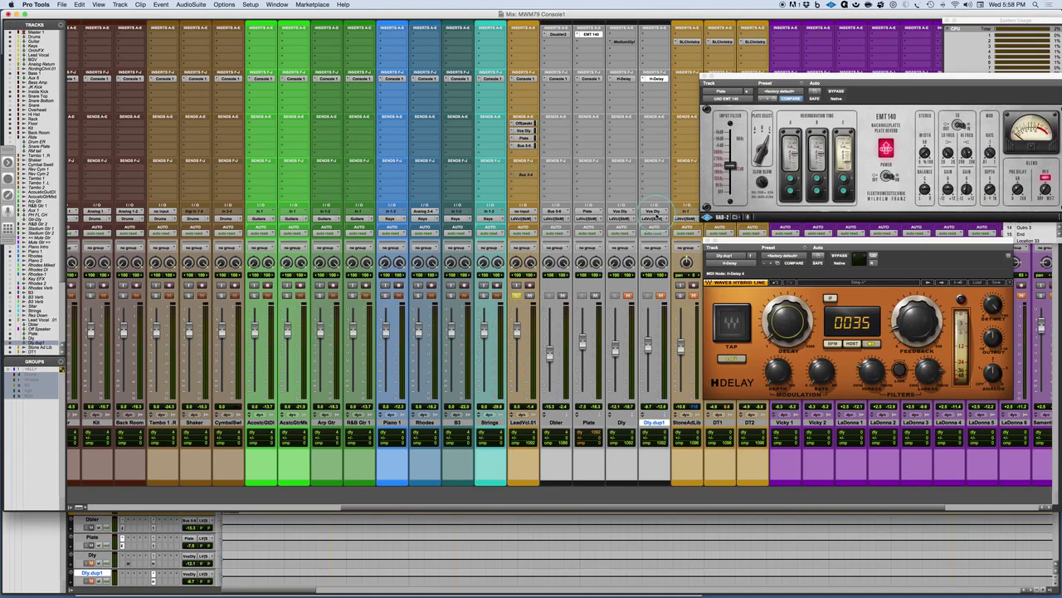
- Set the input of the duplicated delay return Dly.dup1 to the stereo Bus 11-12
left_click(654, 211)
mouse_move(674, 212)
mouse_move(722, 214)
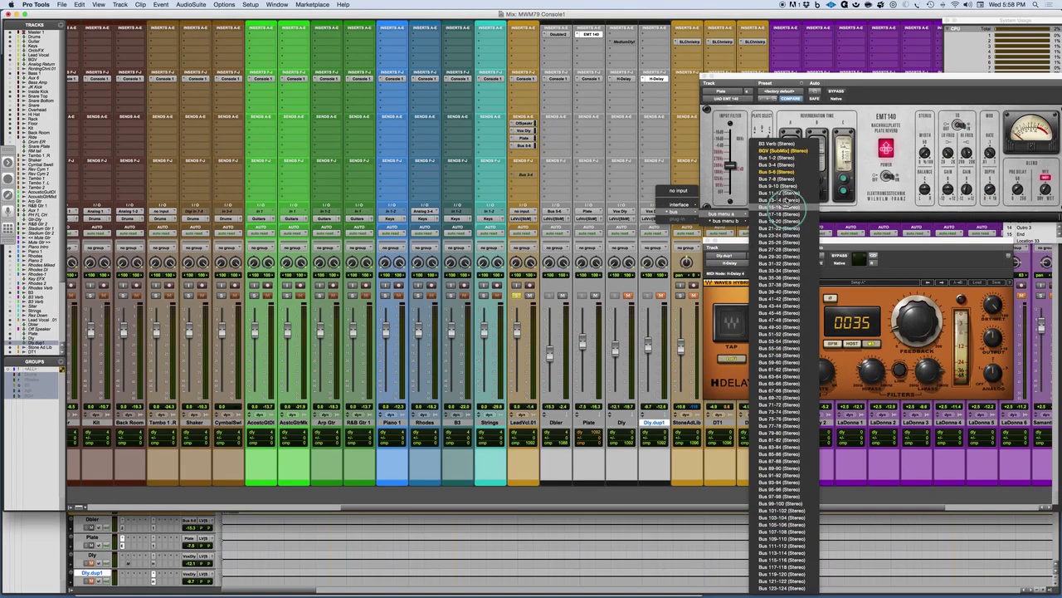
left_click(786, 191)
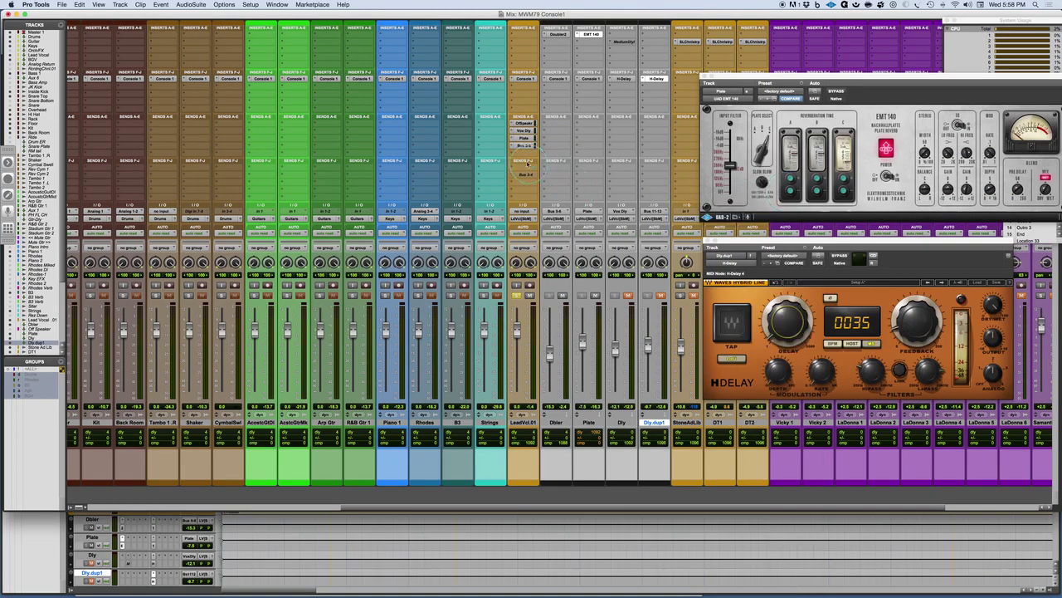
- Add a Bus 11-12 send to the lead vocal track and place its send window beside the lead vocal channel
left_click(516, 154)
mouse_move(532, 176)
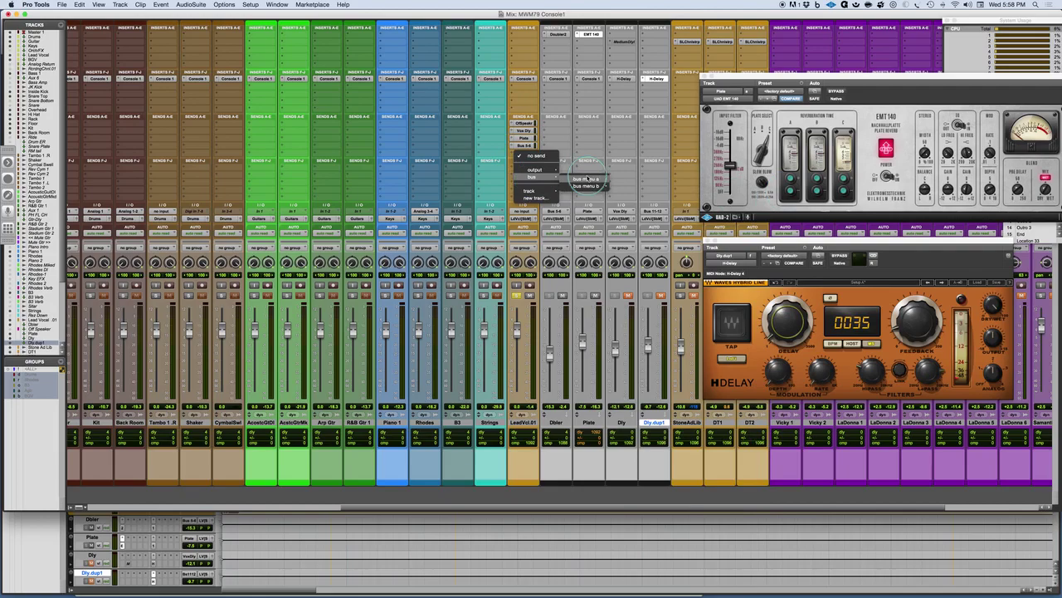
mouse_move(586, 178)
left_click(643, 156)
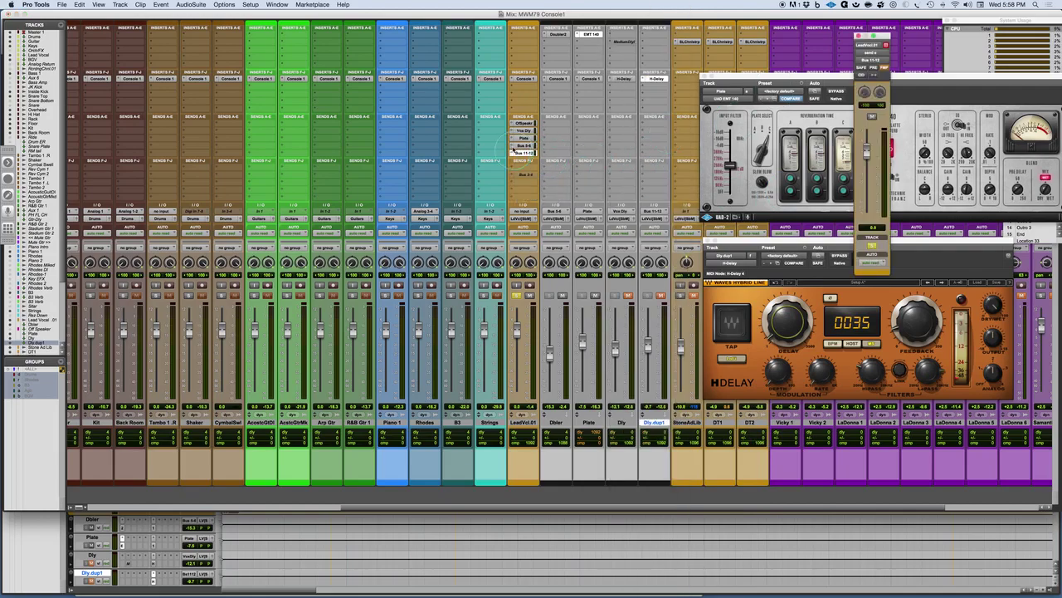
left_click_drag(887, 37, 470, 126)
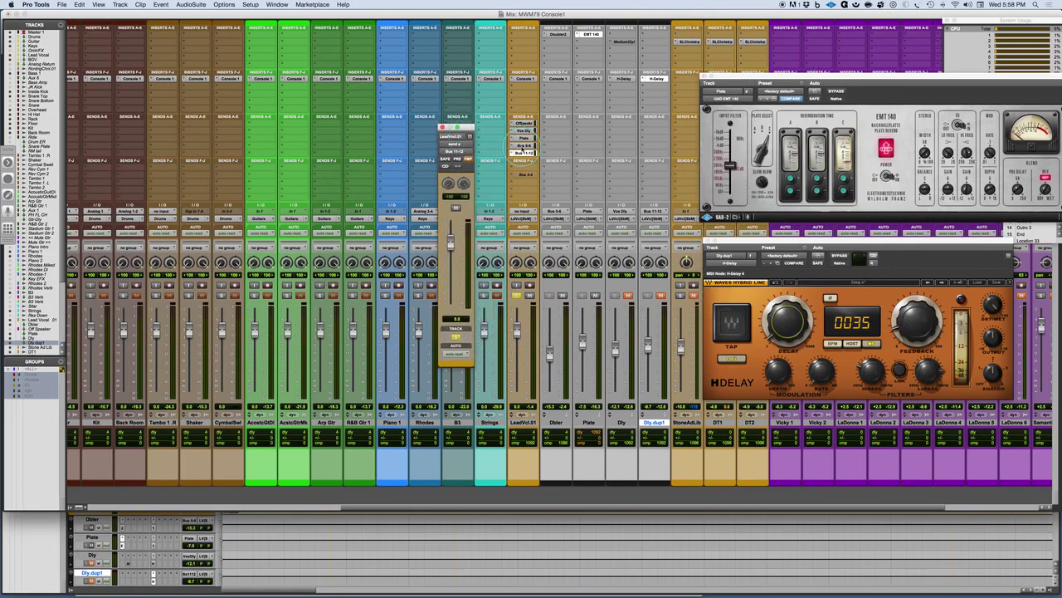
- Open the lead vocal's Bus 5-6, Plate and Vox Dly send windows and line them up beside the Bus 11-12 window
left_click(522, 153)
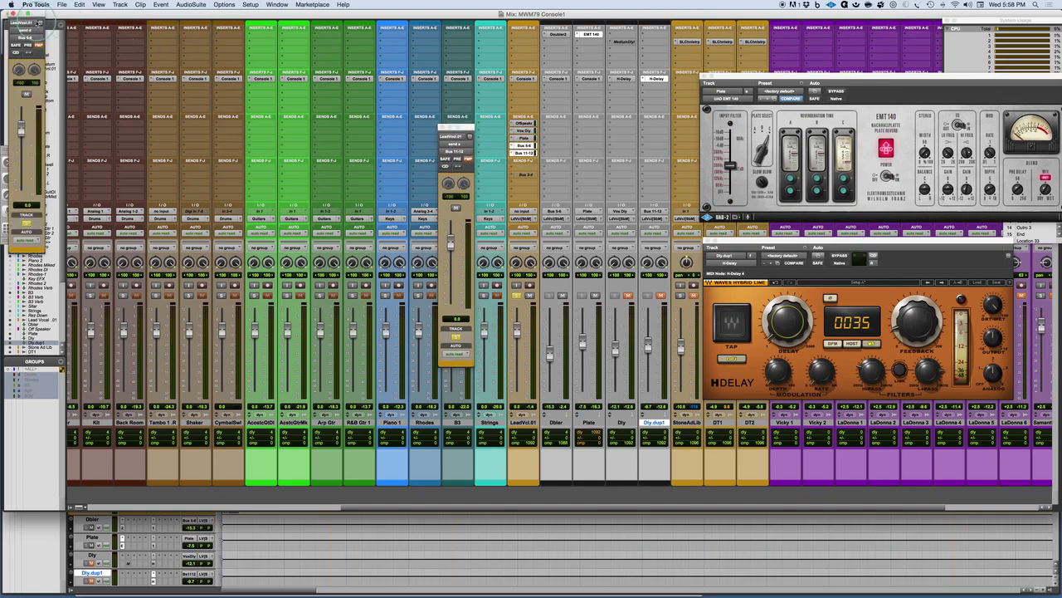
left_click_drag(35, 16, 418, 125)
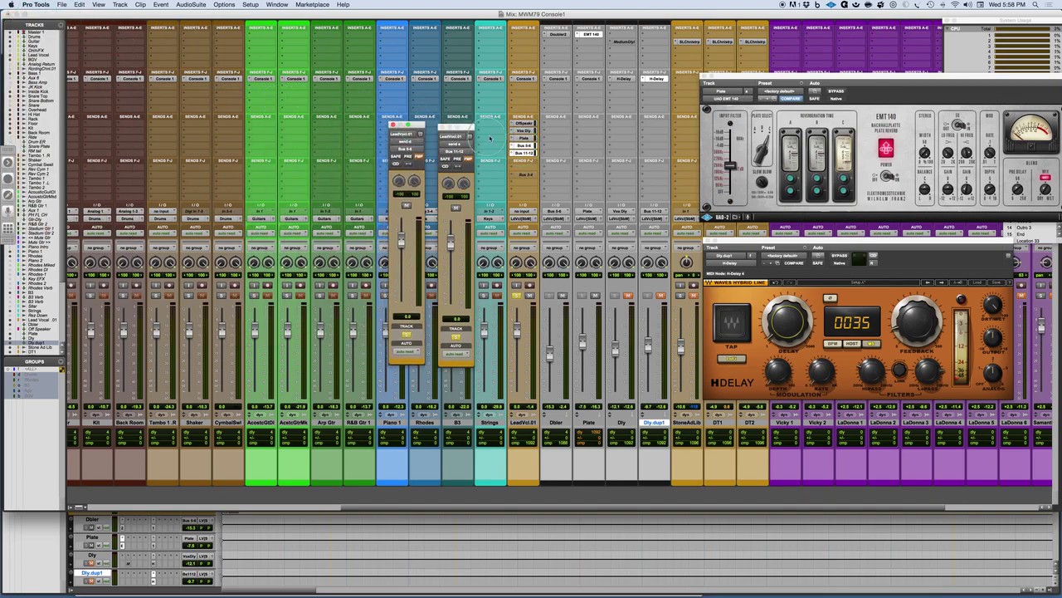
left_click(523, 138)
left_click_drag(21, 10, 374, 125)
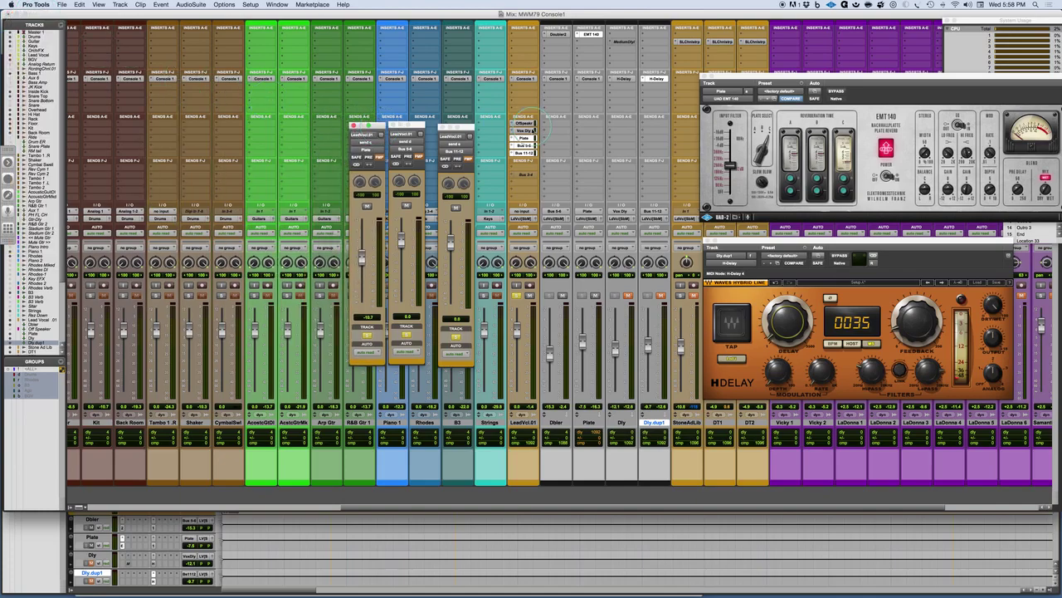
left_click(525, 130)
left_click_drag(42, 10, 345, 129)
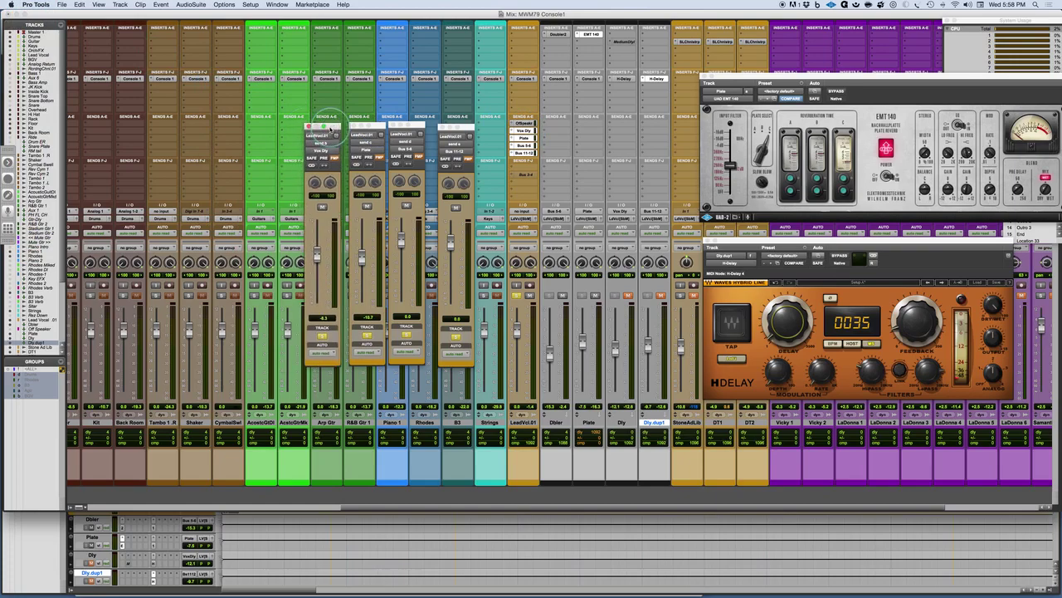
- Make the Off Speaker send on the lead vocal track inactive
left_click(523, 123)
left_click(355, 124)
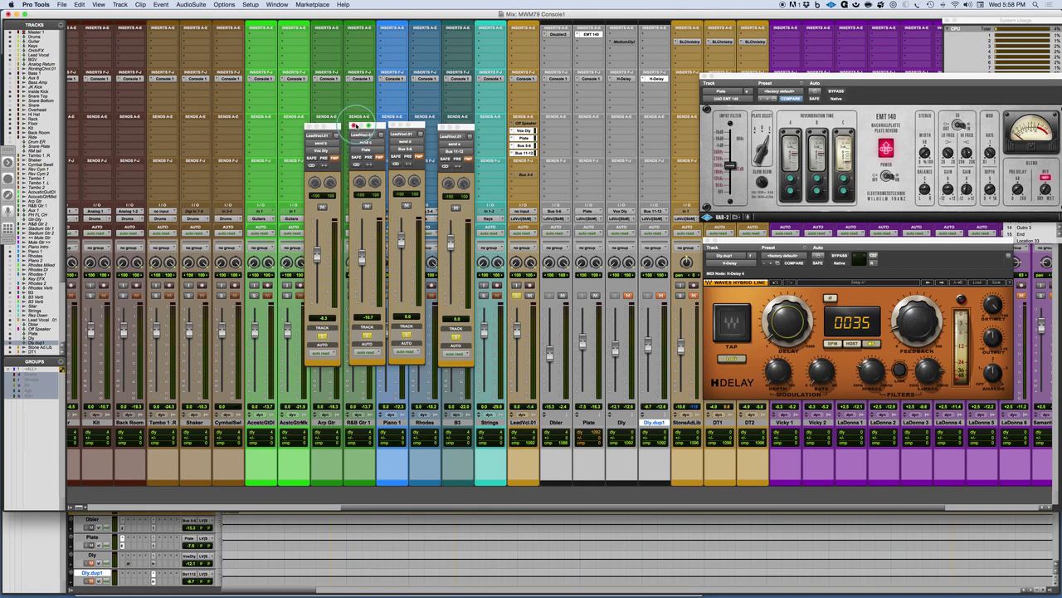
left_click(329, 127)
- Unmute the Dly return track
left_click(397, 342)
left_click(563, 296)
left_click(628, 295)
left_click(629, 295)
left_click(630, 295)
left_click(629, 313)
left_click(613, 278)
left_click(617, 287)
left_click(627, 297)
- Line up the four lead vocal send windows evenly side by side
left_click(467, 126)
left_click_drag(467, 126, 459, 126)
left_click(324, 125)
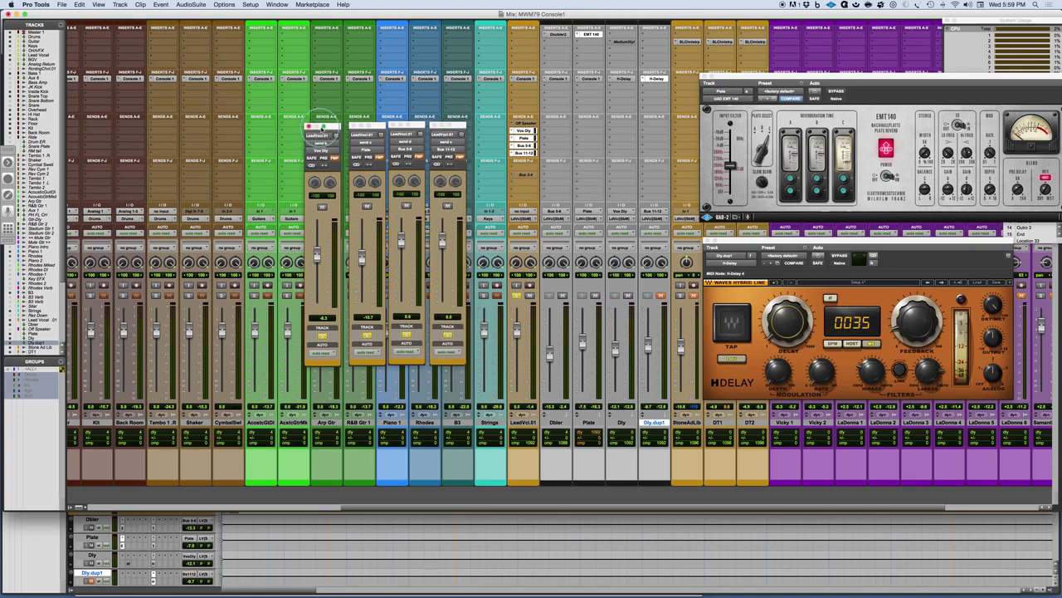
left_click_drag(331, 126, 335, 126)
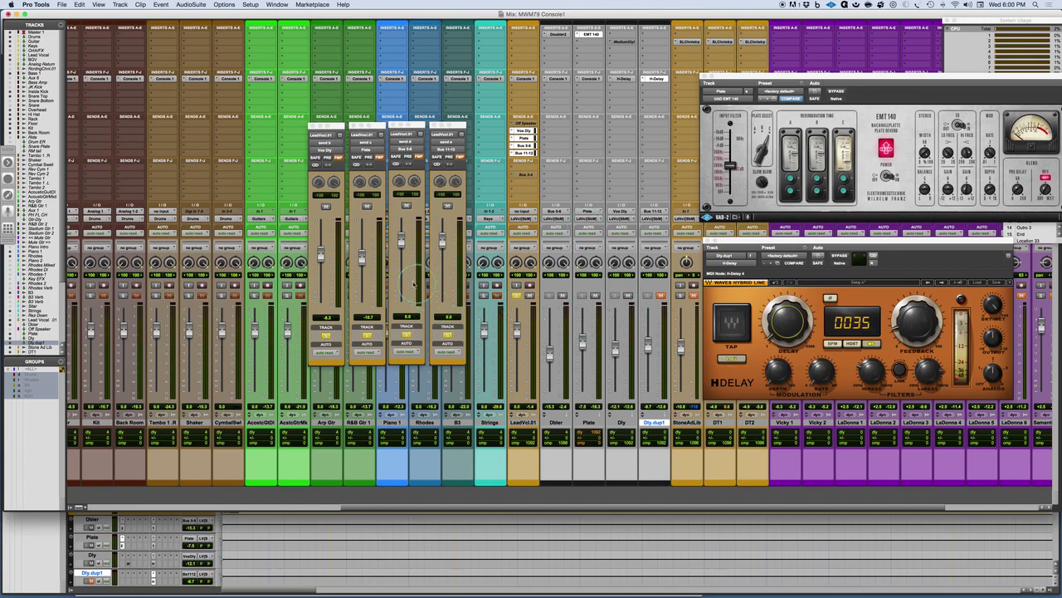
- Mute all four open lead vocal sends and move the H-Delay inserts on Dly and Dly.dup1 up to slot E
left_click(405, 204)
left_click(448, 204)
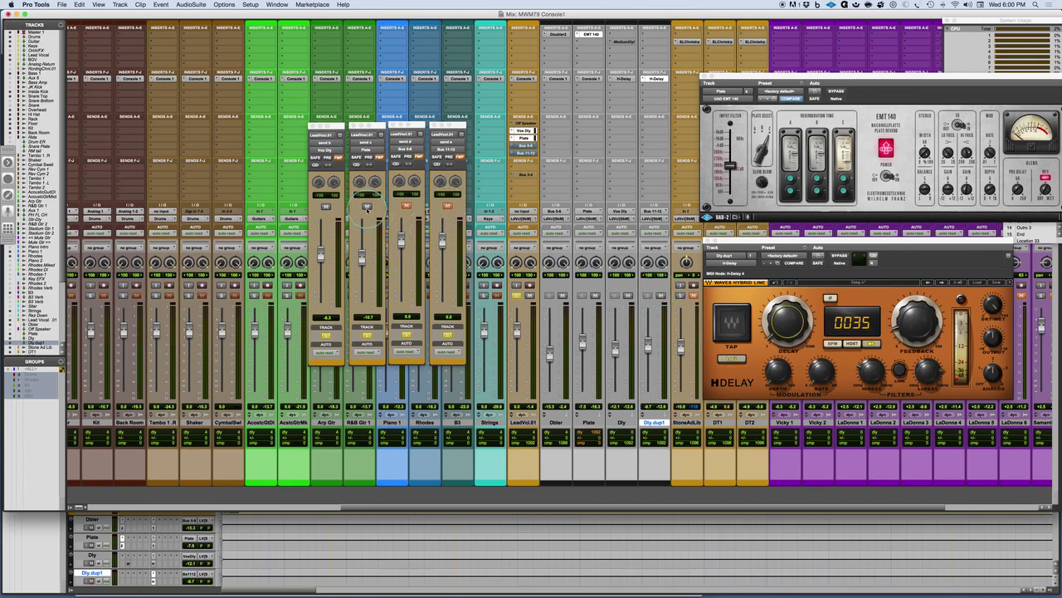
left_click(325, 205)
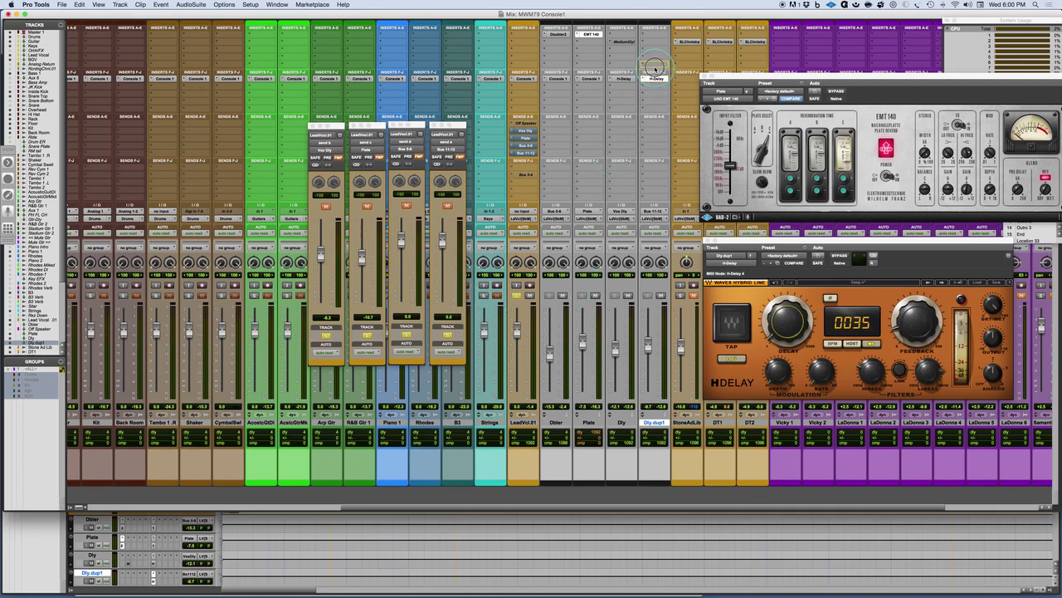
left_click_drag(625, 79, 625, 64)
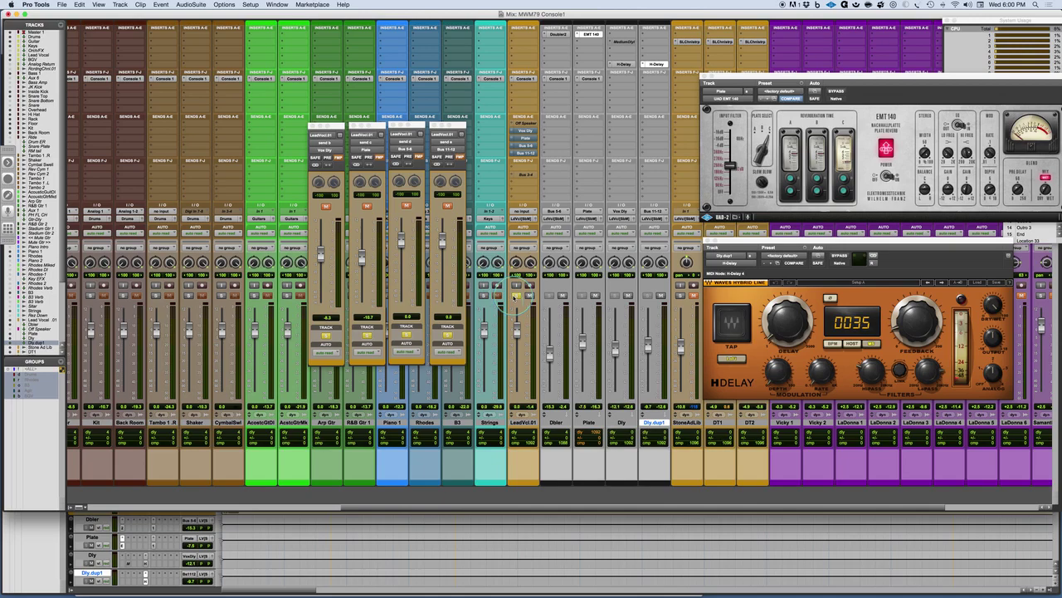
- Unmute the Vox Dly send during playback, raise it to about -4.8 dB, and shift the Plate and Vox Dly send windows
key("space")
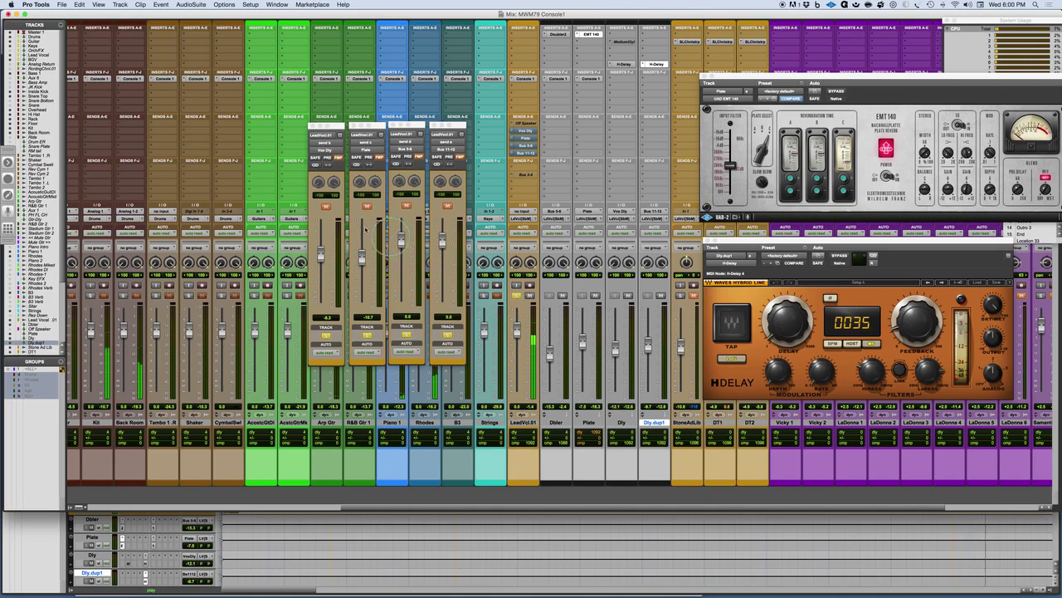
left_click(325, 206)
left_click_drag(320, 252, 321, 247)
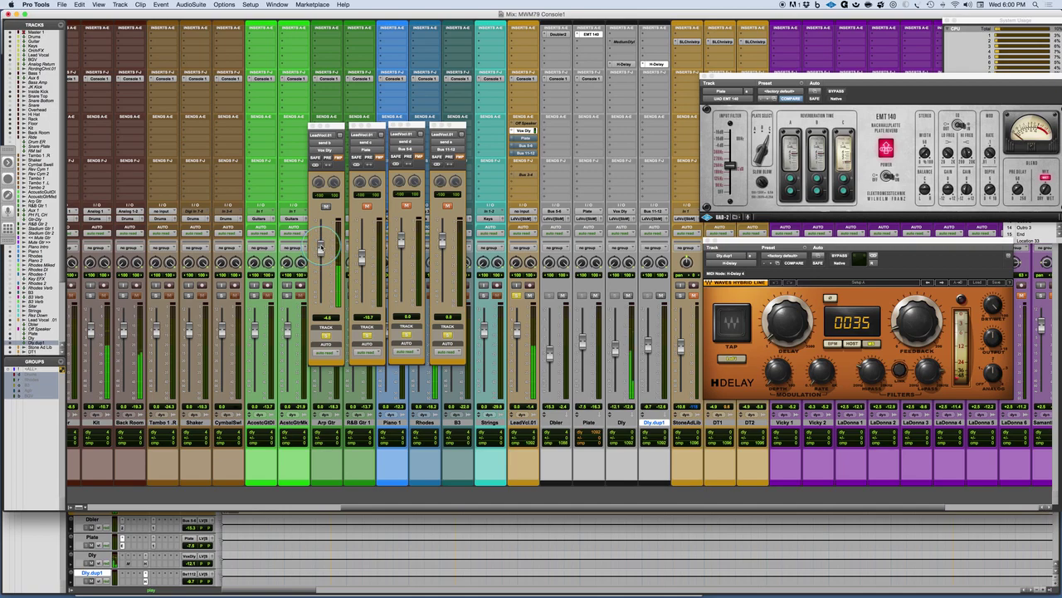
left_click(336, 124)
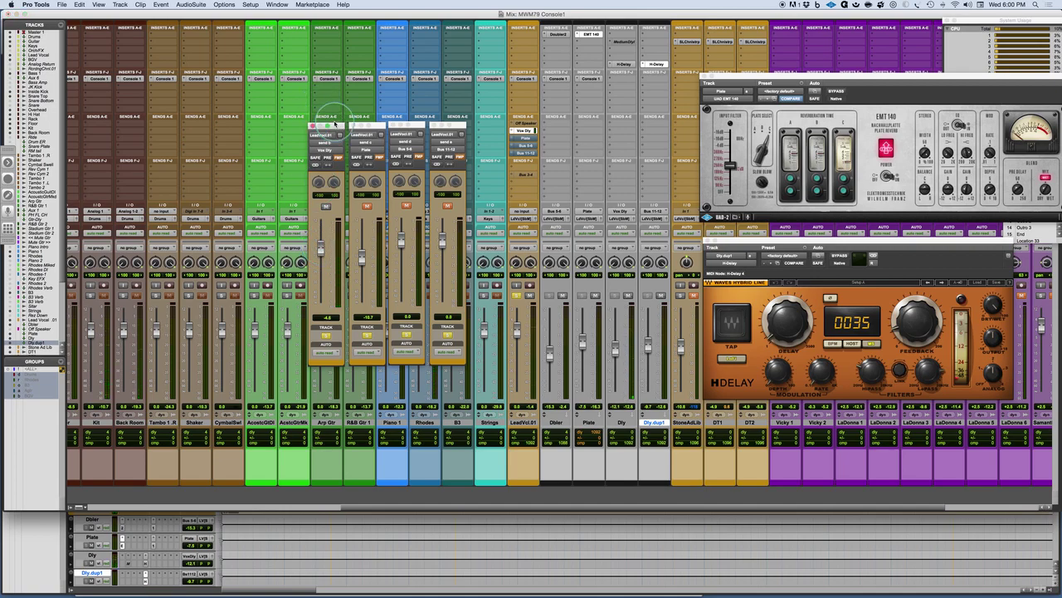
left_click_drag(380, 126, 349, 124)
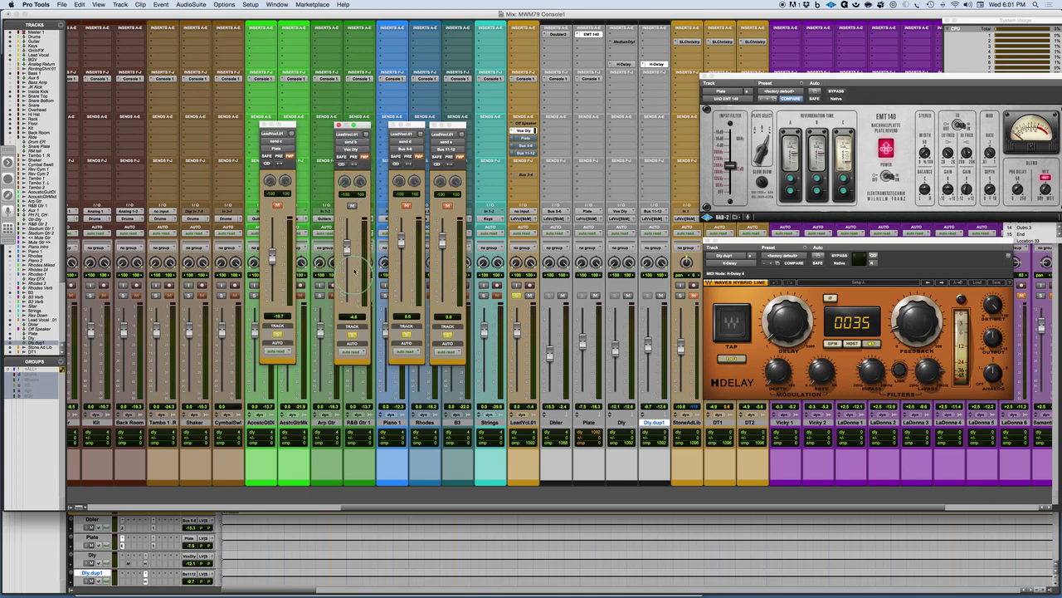
- Play the mix to audition the lead vocal's Plate send and mute that send again
key("space")
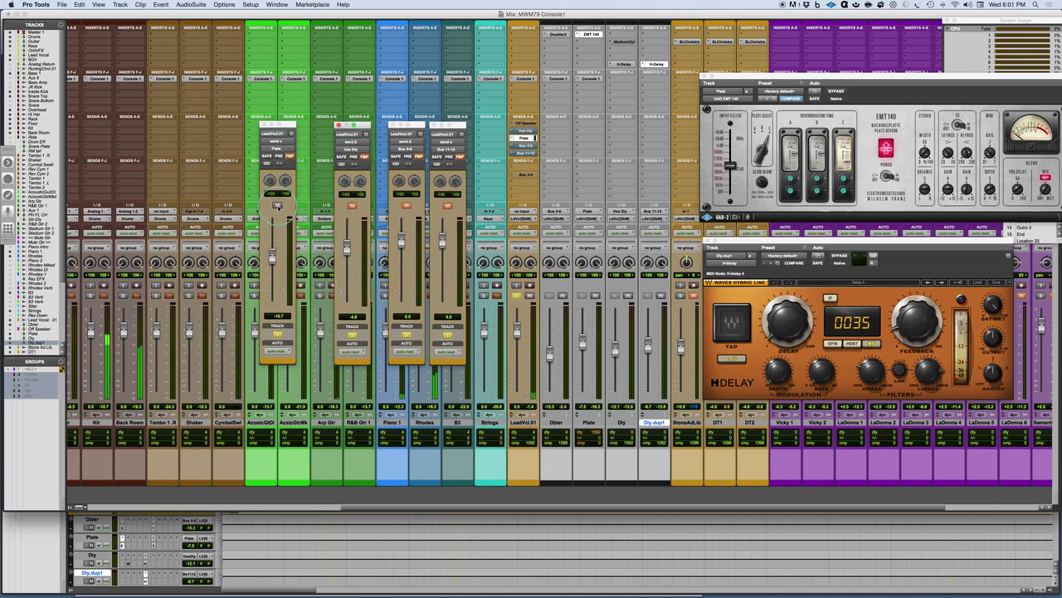
left_click_drag(288, 125, 323, 126)
left_click(310, 205)
- Unmute the Bus 5-6 send and arrange the send windows in the order Bus 5-6, Plate, Vox Dly, Bus 11-12
left_click_drag(416, 126, 283, 126)
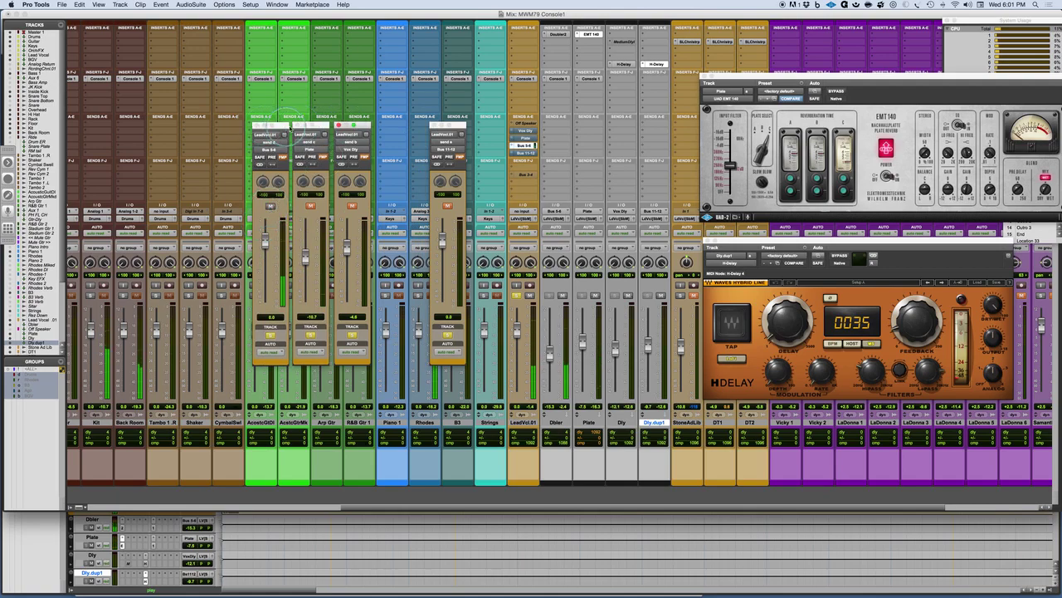
left_click_drag(365, 124, 422, 123)
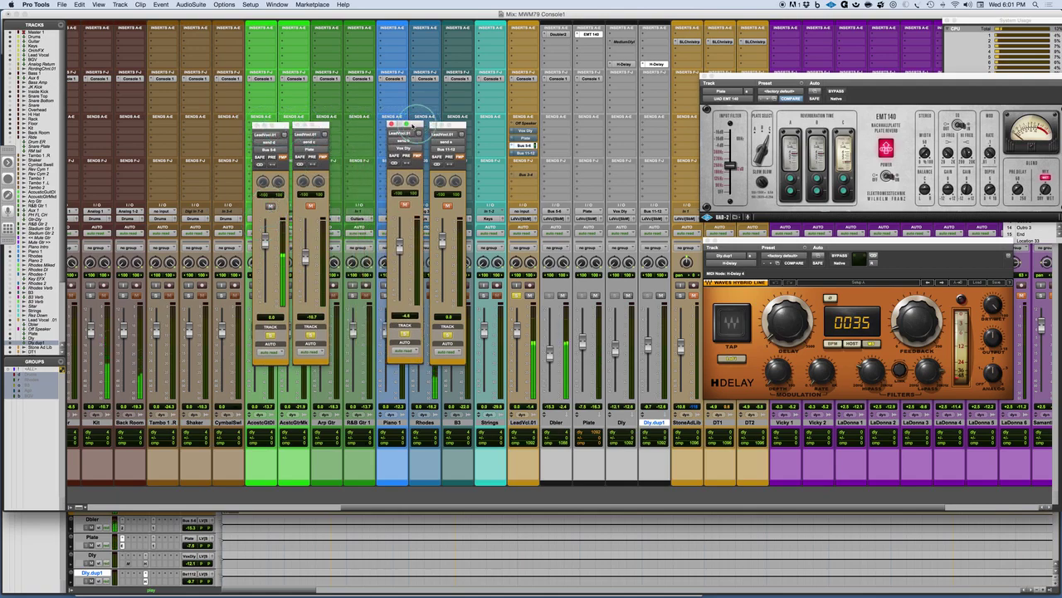
left_click_drag(331, 124, 382, 122)
left_click_drag(286, 125, 337, 123)
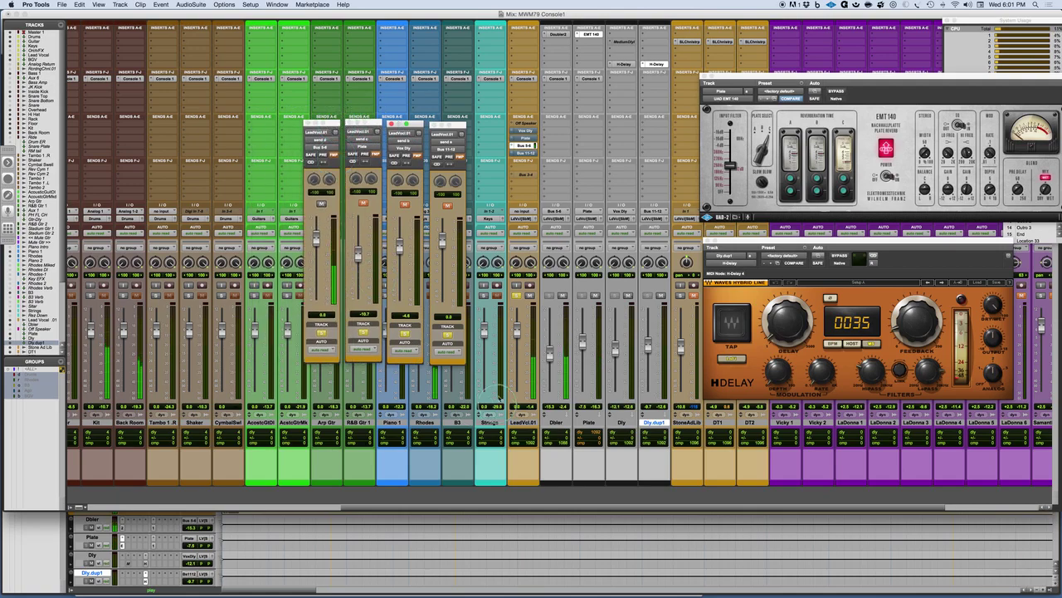
- Raise the Dbler return fader and lower the lead vocal's Bus 5-6 send to -6.8 dB
left_click_drag(548, 355, 549, 347)
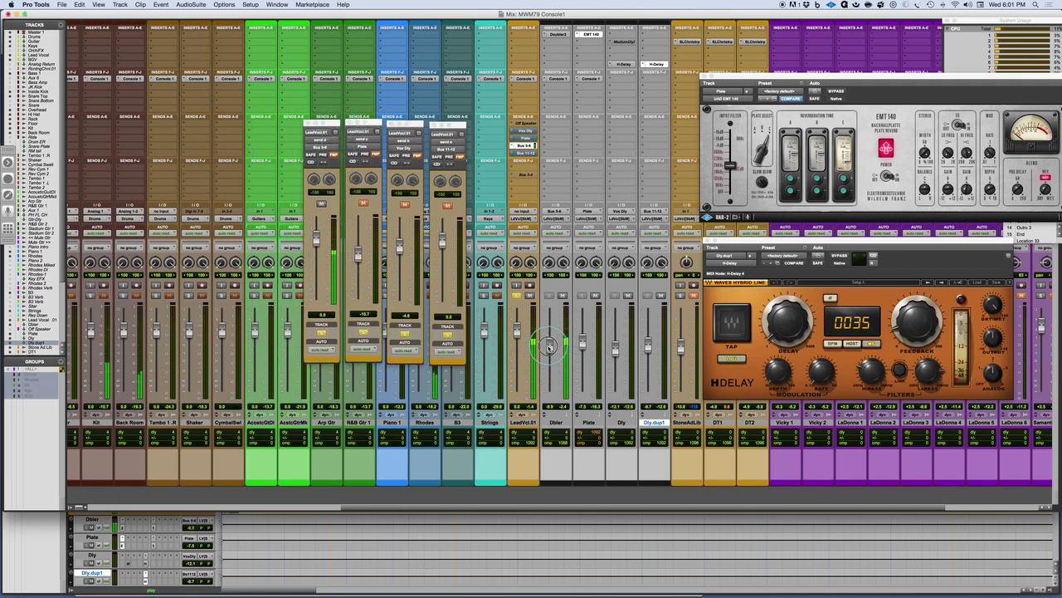
left_click_drag(316, 239, 316, 248)
key("space")
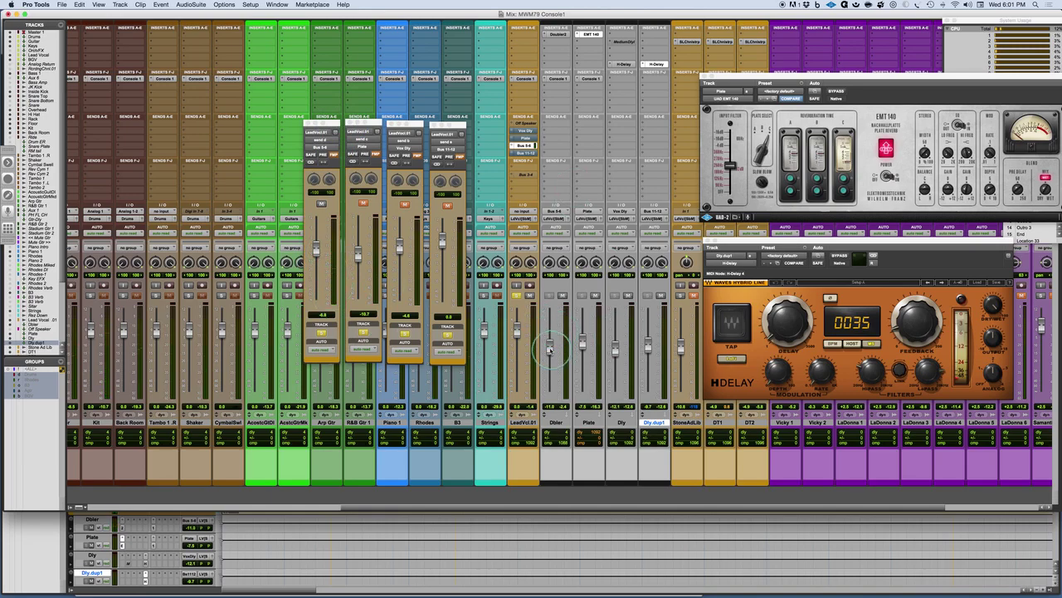
left_click(319, 260)
left_click(316, 237)
left_click(550, 347)
left_click_drag(550, 349, 550, 345)
left_click(532, 320)
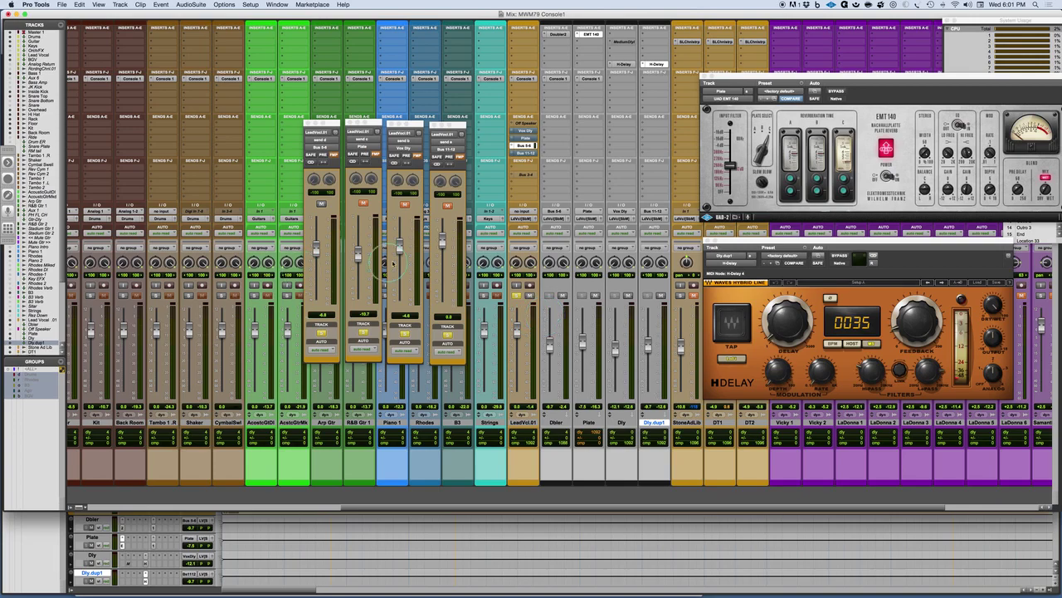
- Open the Doubler plug-in on the Dbler return to check its settings, and close it again
left_click(547, 349)
left_click(544, 189)
left_click(556, 34)
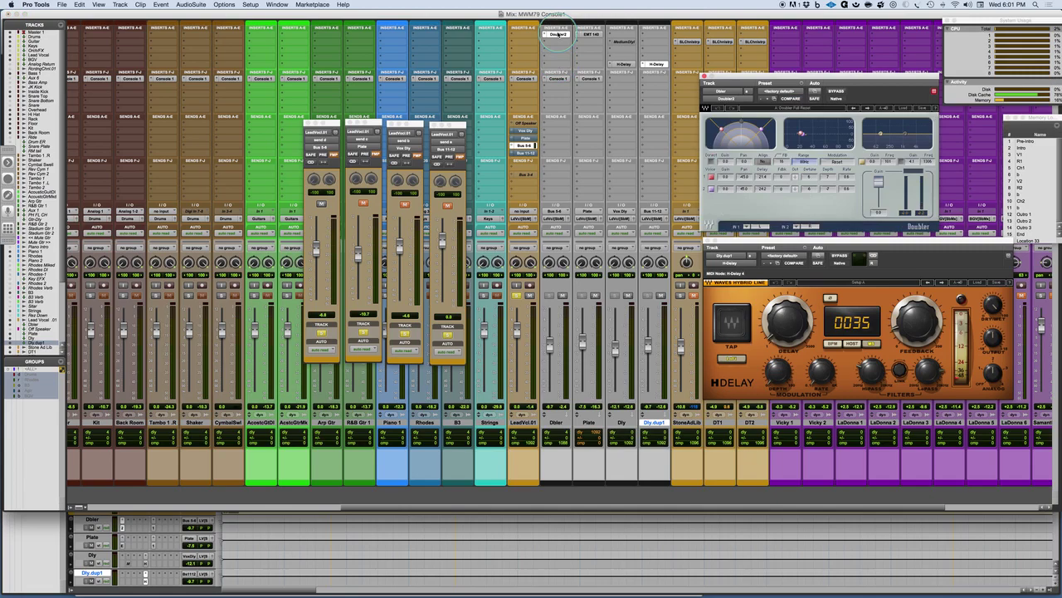
left_click(704, 75)
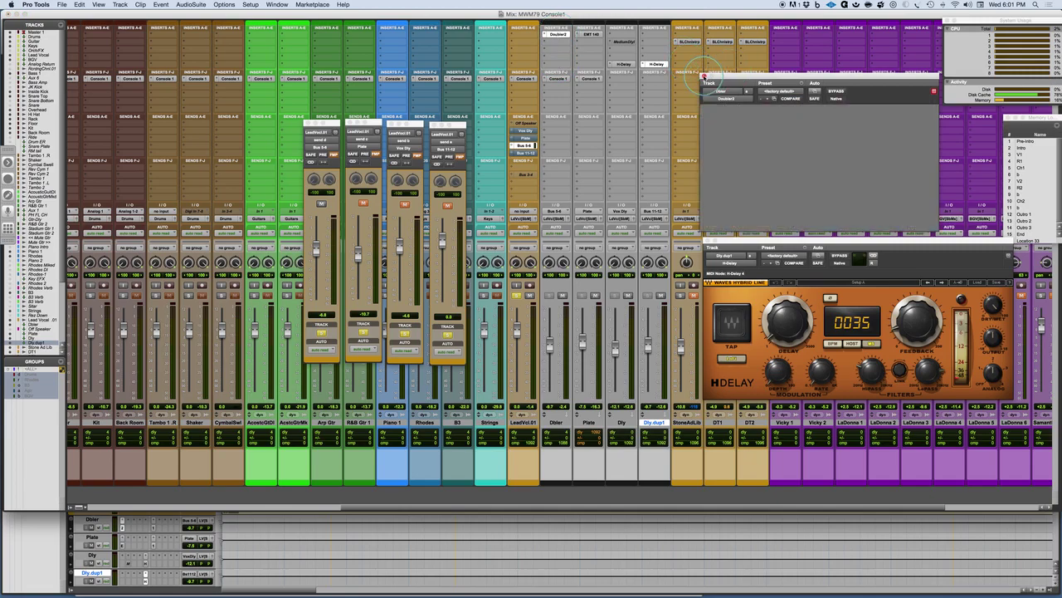
- Fine-tune the Dbler return fader and compare the vocal with and without the doubler by toggling the return's mute
left_click_drag(550, 340, 550, 342)
left_click(562, 296)
left_click(562, 295)
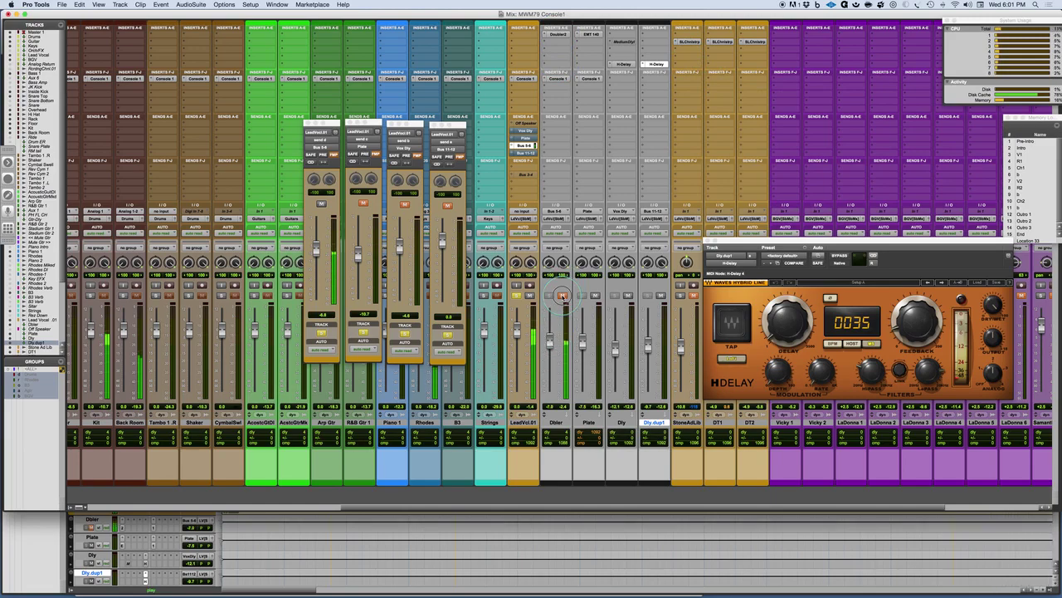
left_click(562, 294)
- Mute the Bus 5-6 send, unmute the Plate send at -9.4 dB, and play the mix with Dbler unmuted
left_click(363, 202)
left_click(322, 203)
left_click(563, 294)
key("space")
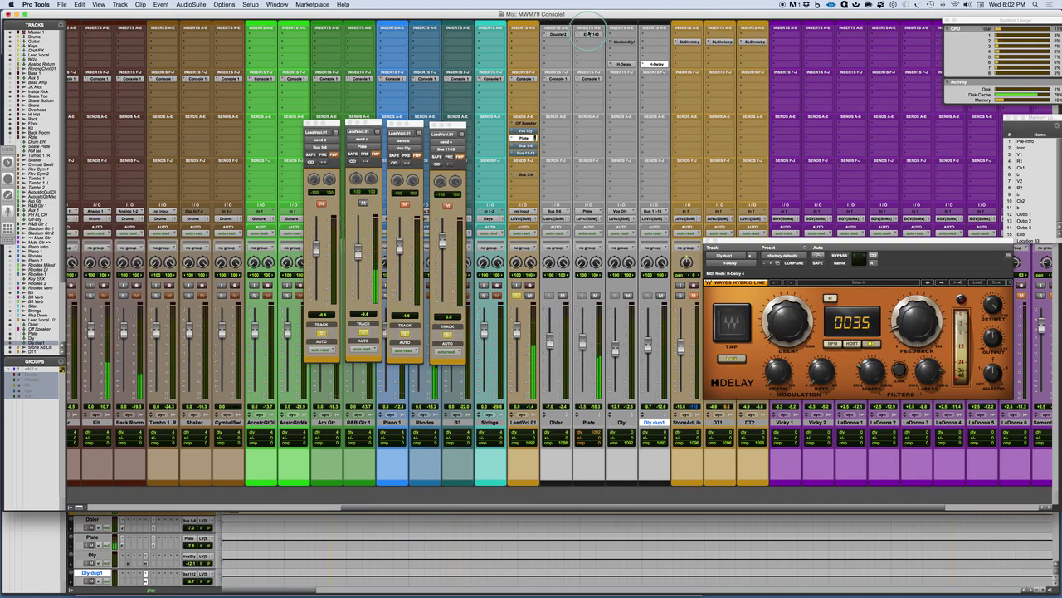
- Open the EMT 140 on the Plate return, lower that return's fader to -8.1 dB, and move the plug-in window up
left_click(590, 34)
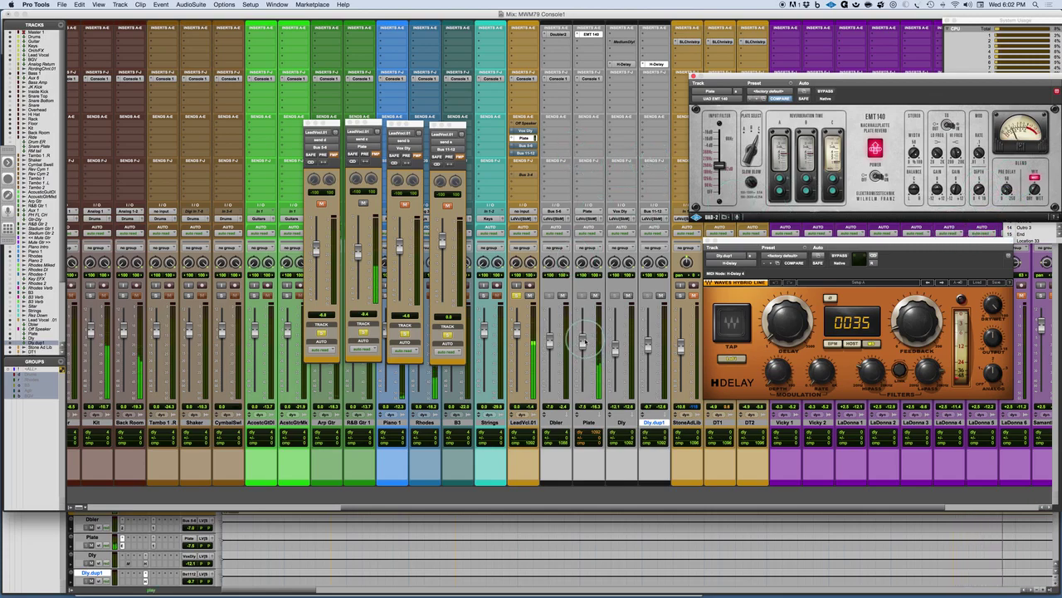
left_click_drag(584, 339, 585, 342)
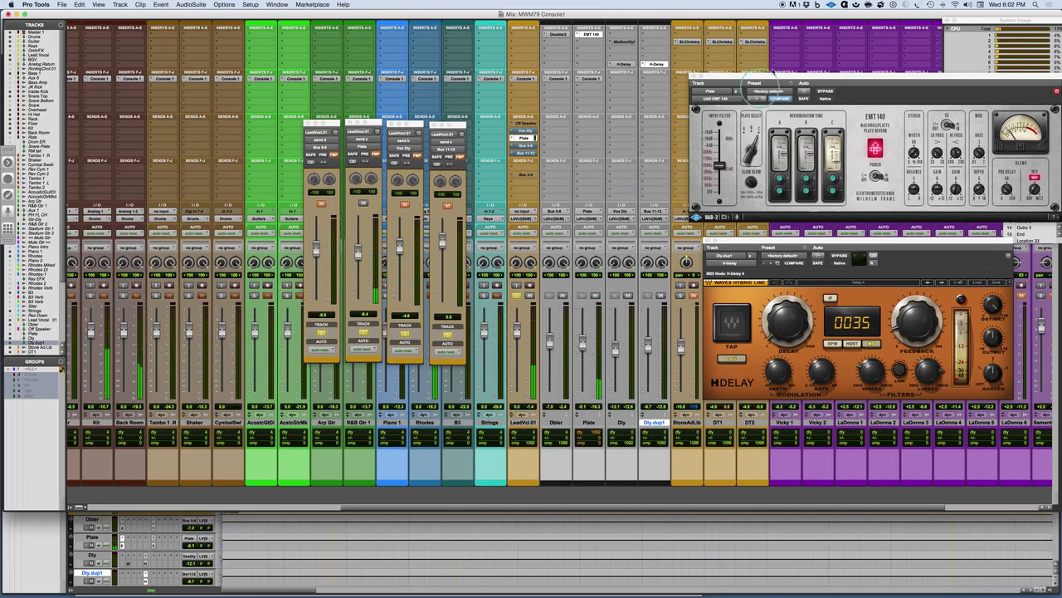
left_click_drag(807, 77, 803, 29)
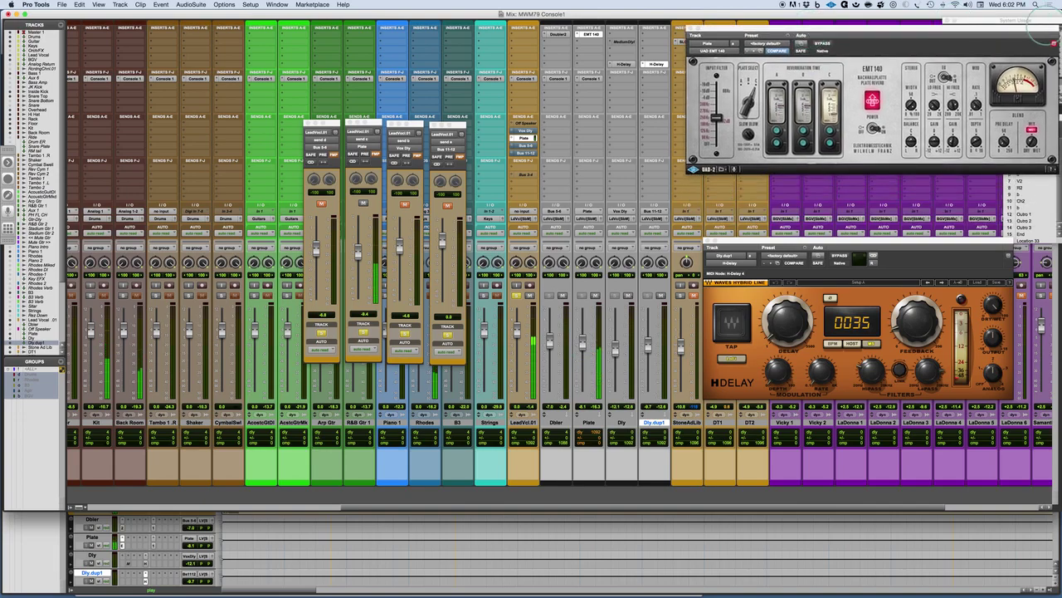
- Keep the 35 ms H-Delay window open and stack a second H-Delay window between it and the EMT 140
left_click_drag(873, 249, 882, 329)
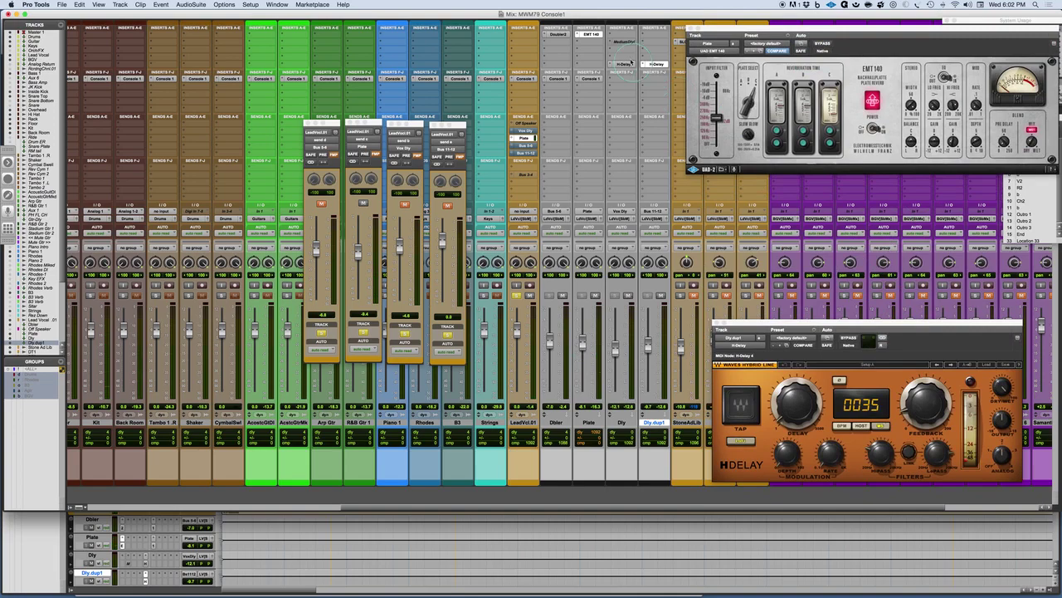
left_click(880, 345, "alt")
left_click_drag(194, 12, 901, 166)
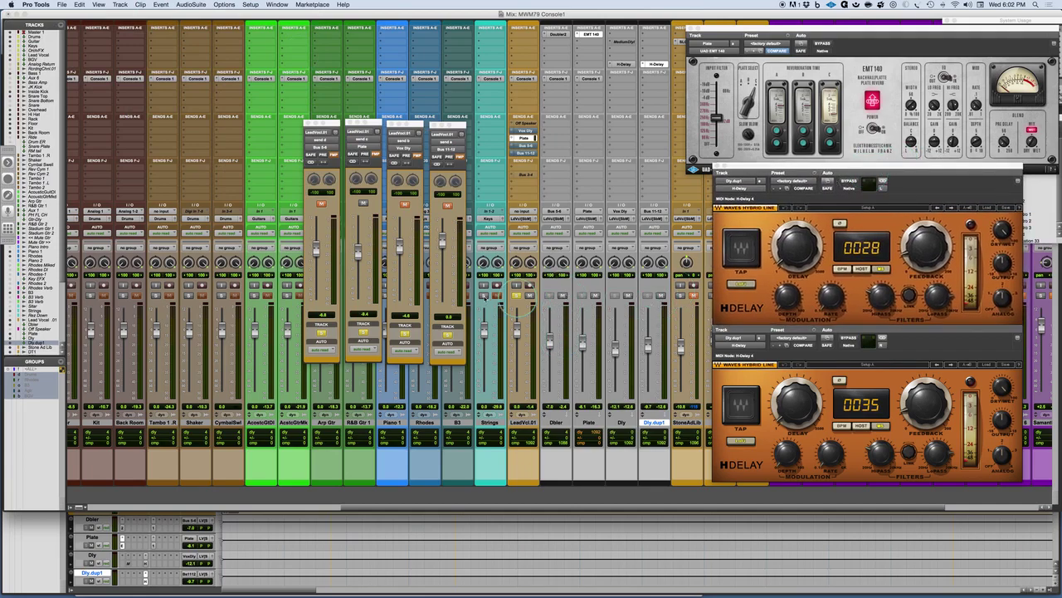
- Unmute the Bus 11-12 send, mute the Plate send, and slightly lower the Dly.dup1 return fader while the mix plays
left_click(448, 205)
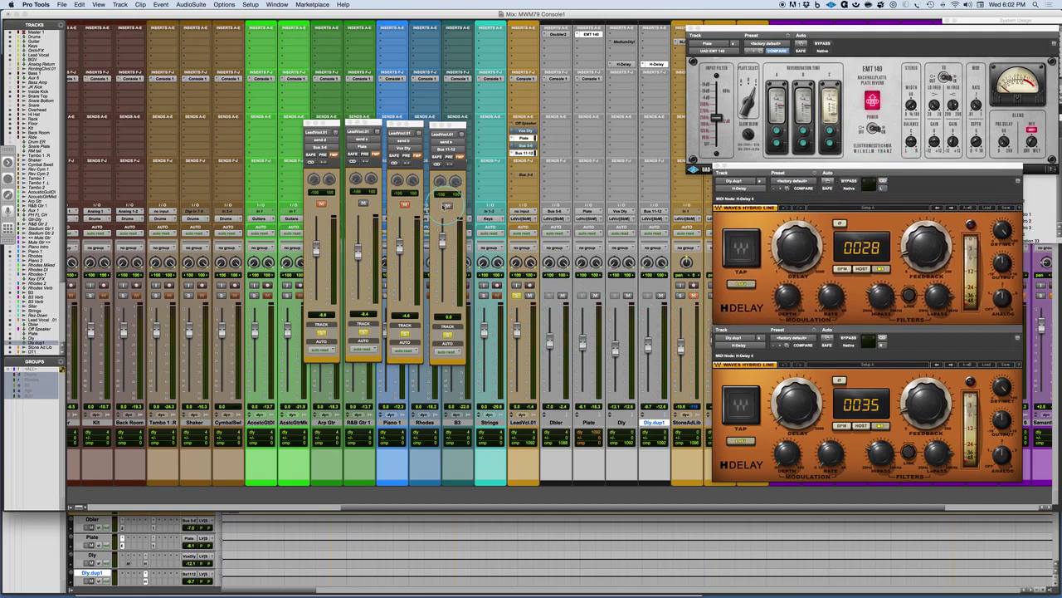
left_click(364, 203)
key("space")
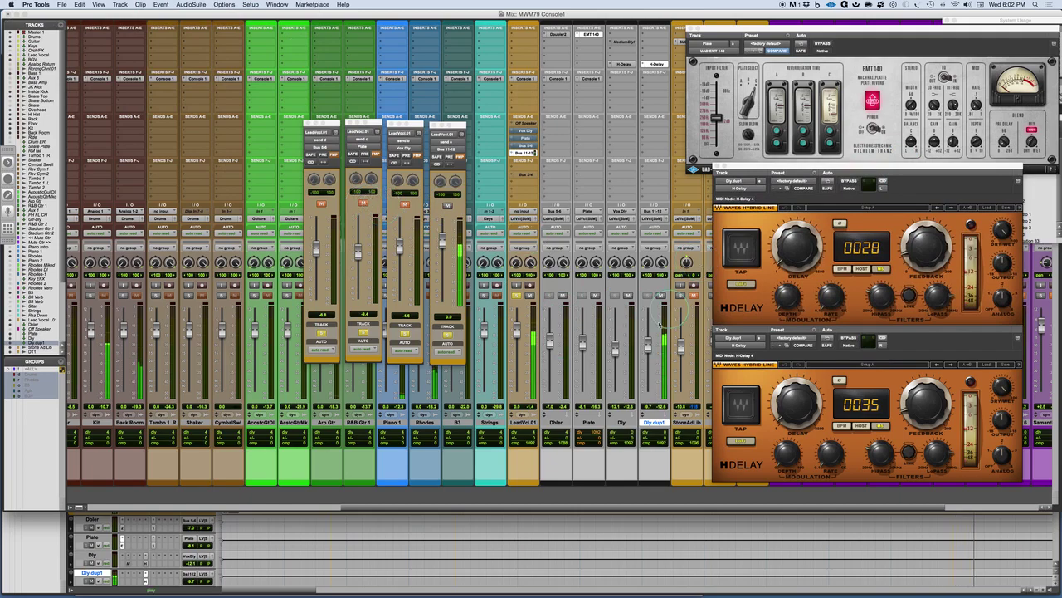
left_click_drag(648, 344, 648, 348)
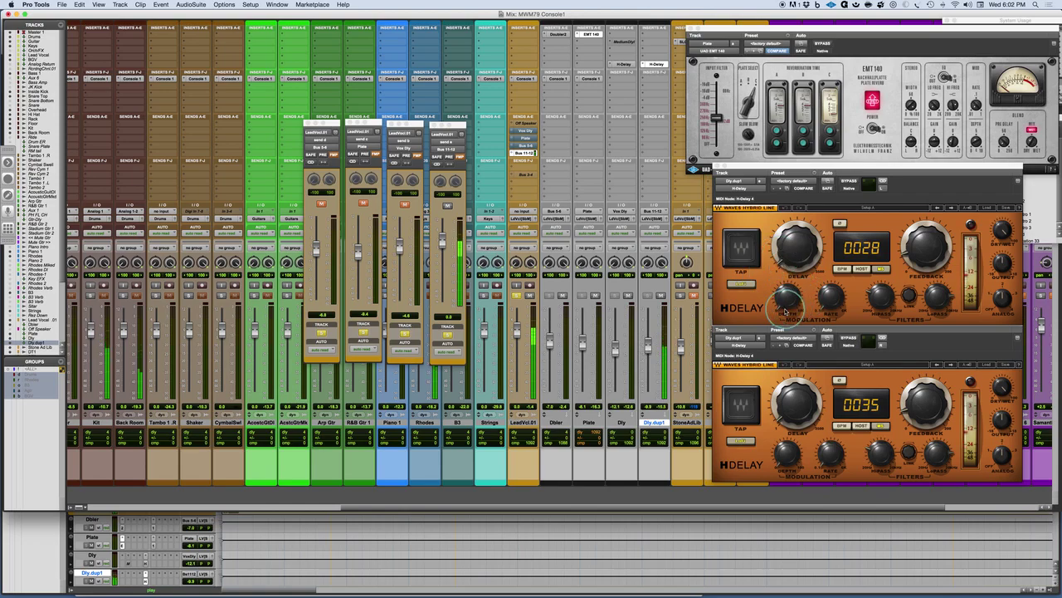
- Adjust the HiPass and LoPass filters in both H-Delay windows of the Dly.dup1 return
left_click_drag(880, 303, 929, 303)
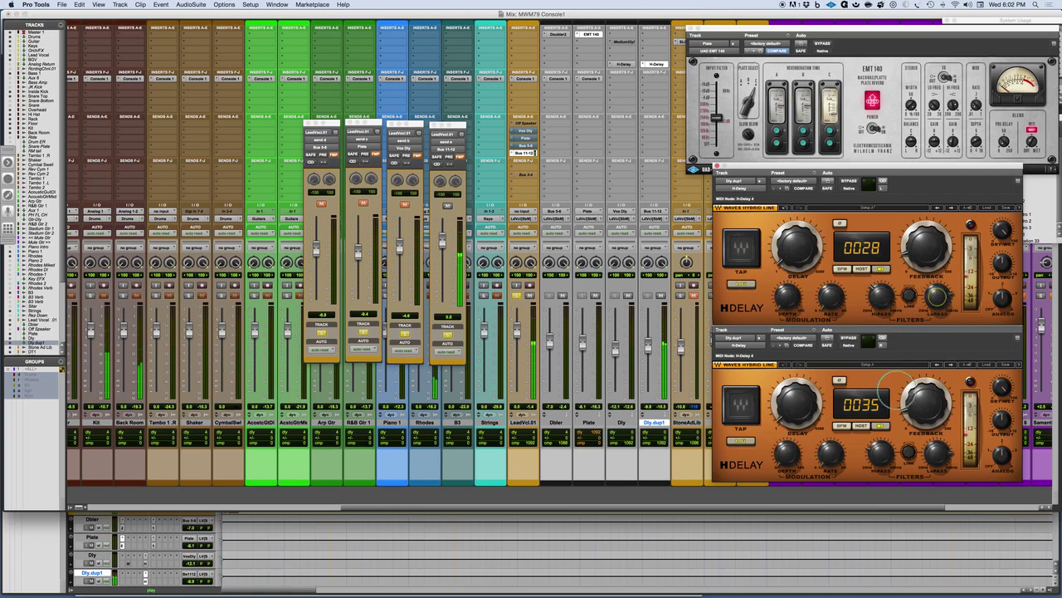
left_click_drag(880, 451, 876, 423)
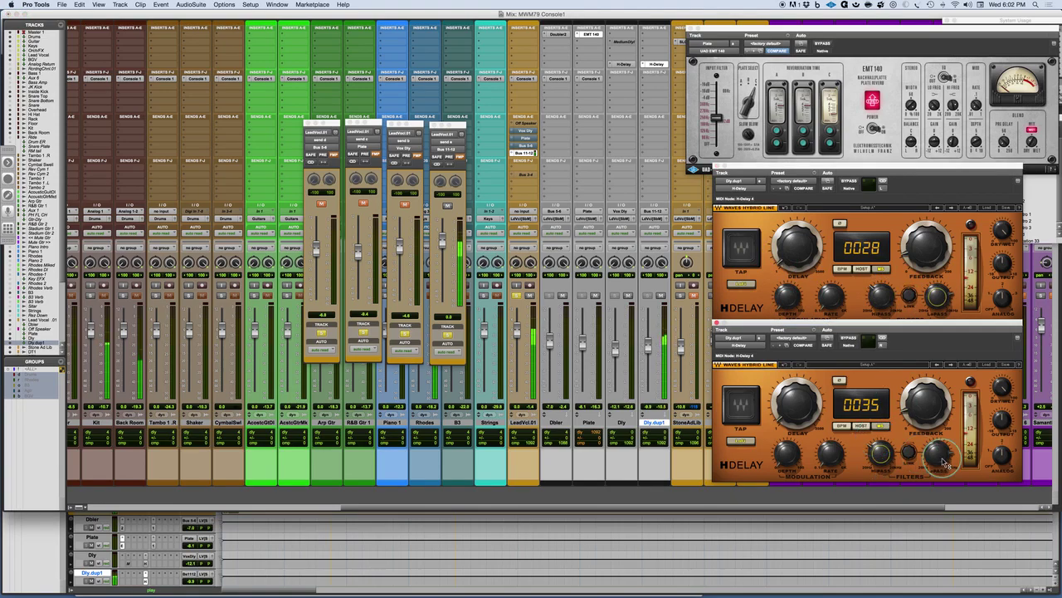
- Lower the Dly.dup1 return fader further and compare the vocal with and without the delay by toggling that return's mute
mouse_move(649, 353)
left_mouse_down()
mouse_move(651, 338)
mouse_move(648, 352)
left_mouse_up()
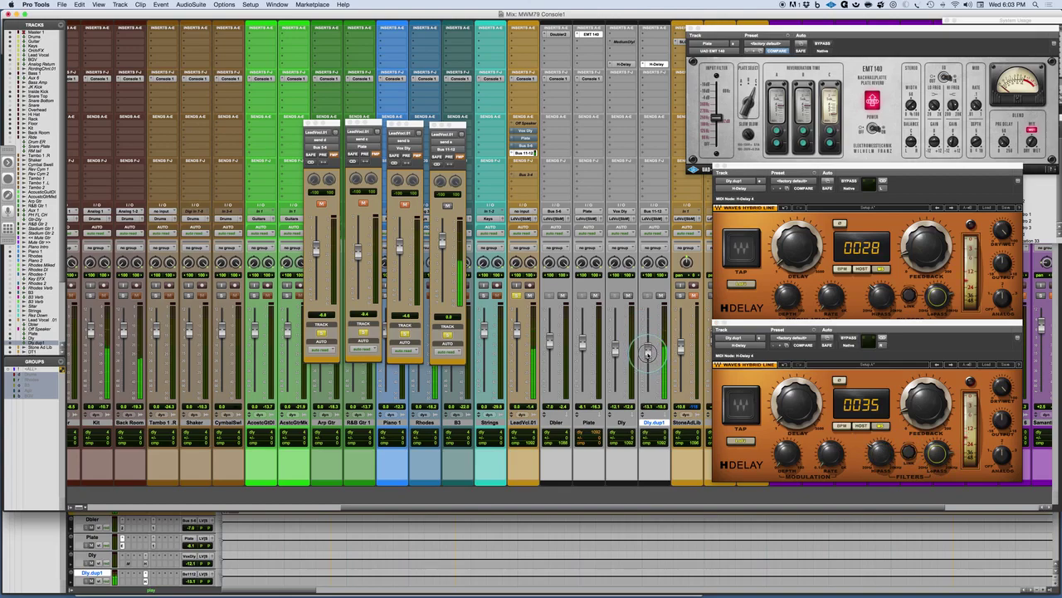
left_click(661, 294)
left_click(660, 295)
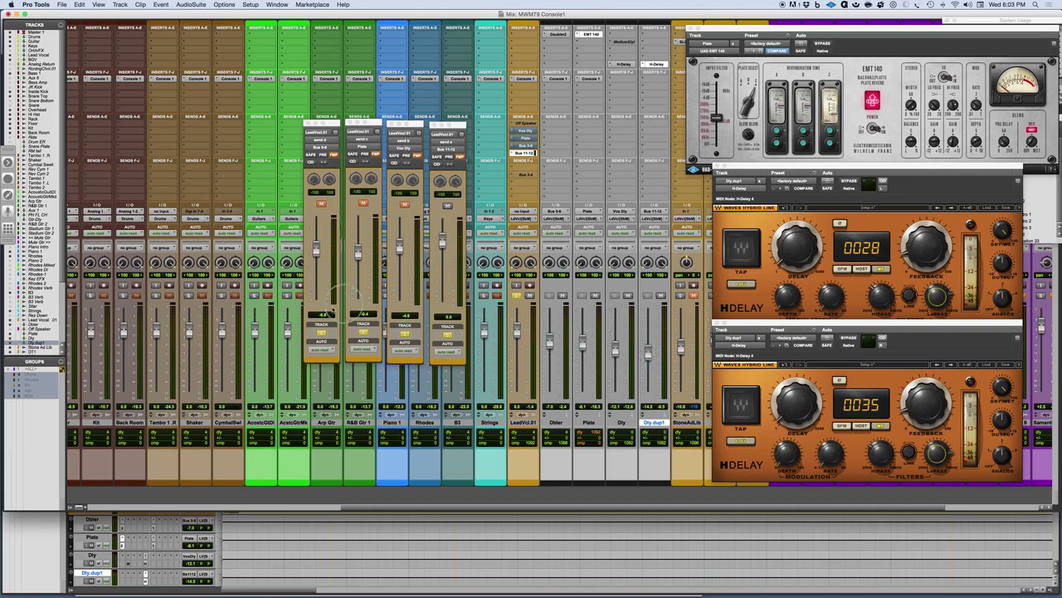
- Unmute the Bus 5-6 send, set the Dly.dup1 return to -12.9 dB, and compare the doubler and delay sends by toggling their mutes
left_click(344, 138)
left_click(321, 203)
left_click(649, 354)
left_click_drag(648, 355, 648, 353)
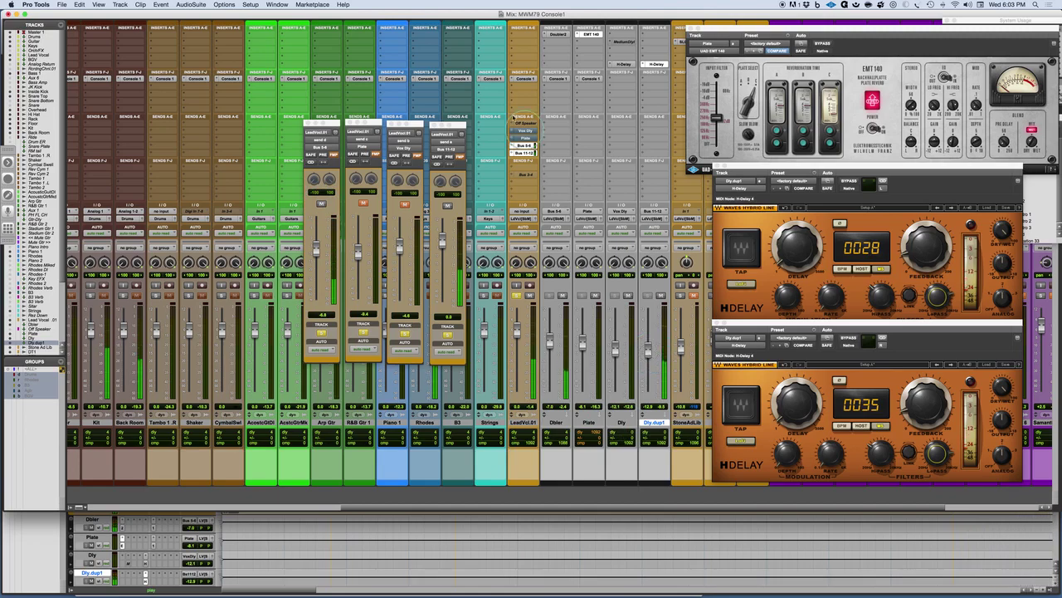
left_click(531, 160)
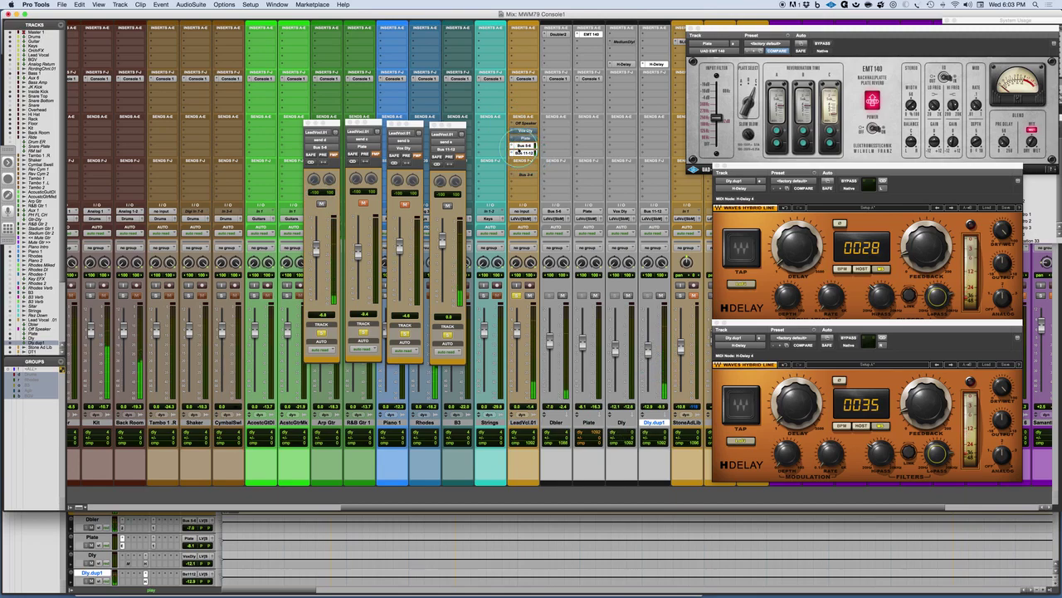
left_click(520, 146)
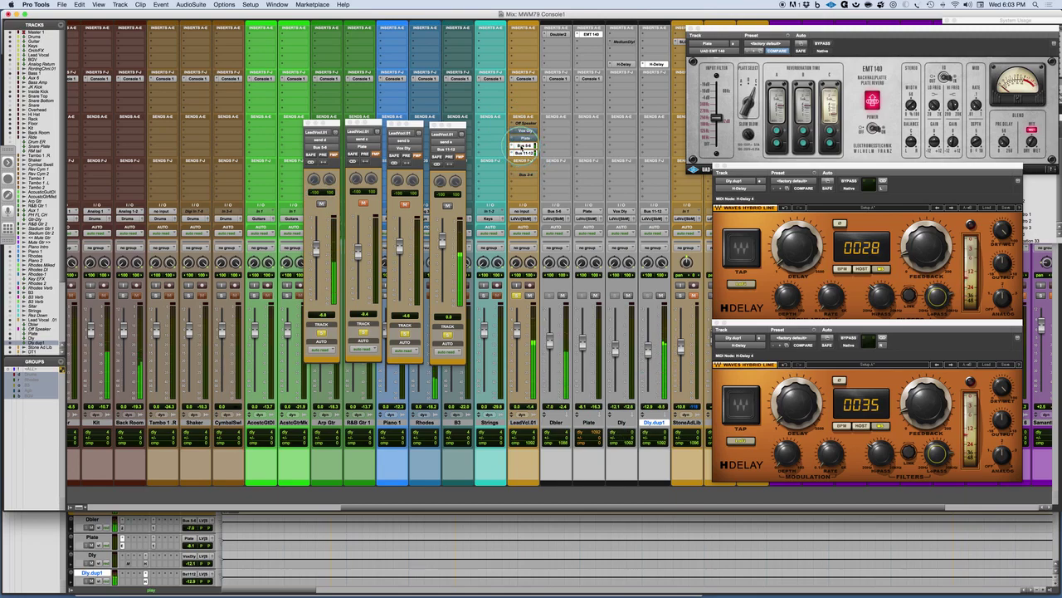
- Add a Bus 5-6 send on Dly.dup1, place its send window over the plug-ins, and adjust the send level
left_click(651, 147)
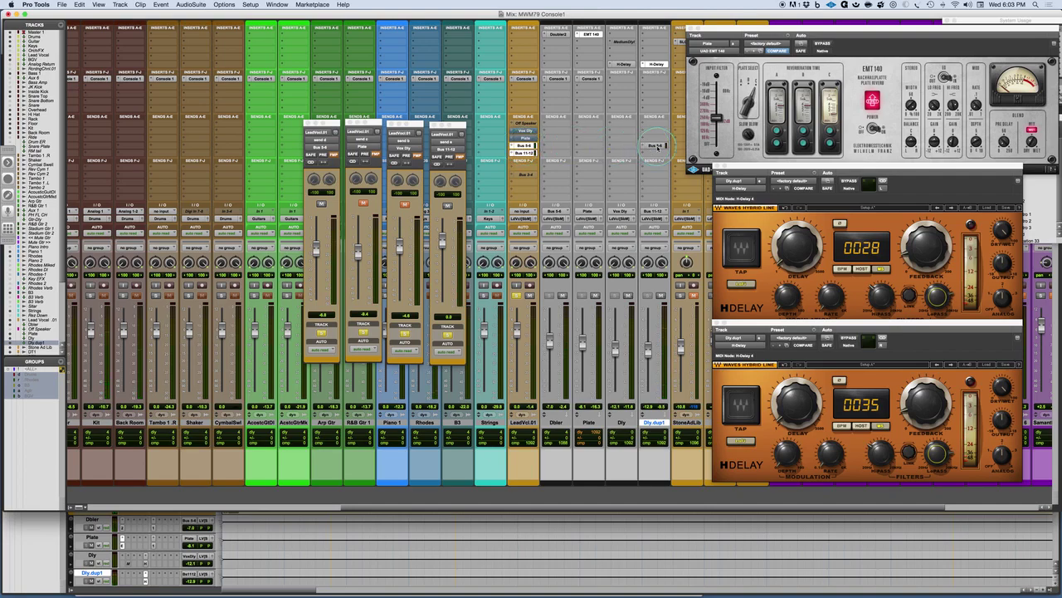
left_click(658, 146)
left_click_drag(457, 126, 739, 113)
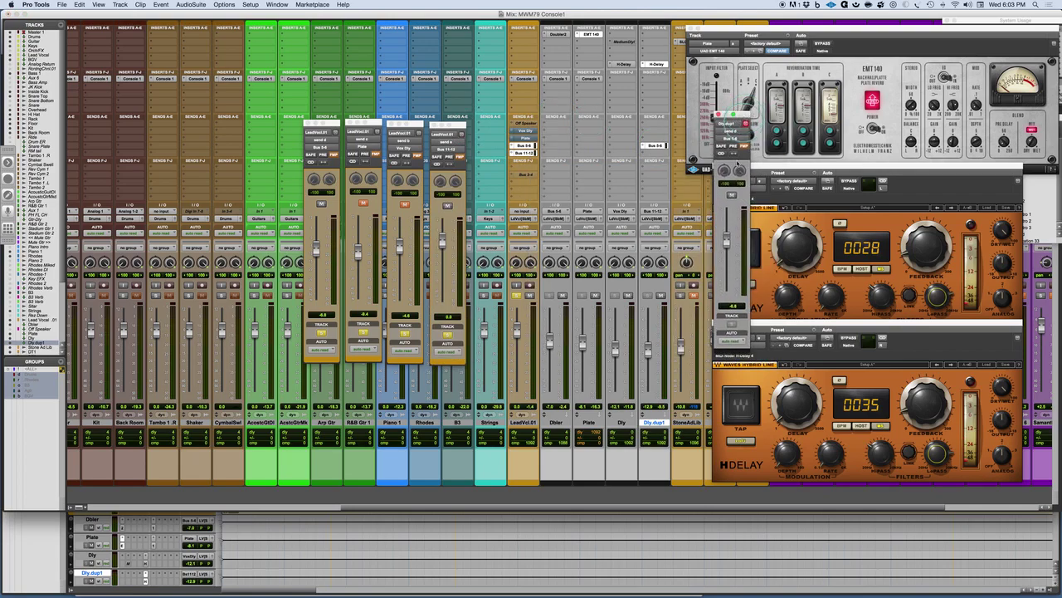
mouse_move(725, 240)
left_mouse_down()
mouse_move(733, 307)
mouse_move(726, 230)
left_mouse_up()
key("space")
- Compare the delay with and without the doubler by toggling the mute of Dly.dup1's Bus 5-6 send
left_click(731, 195)
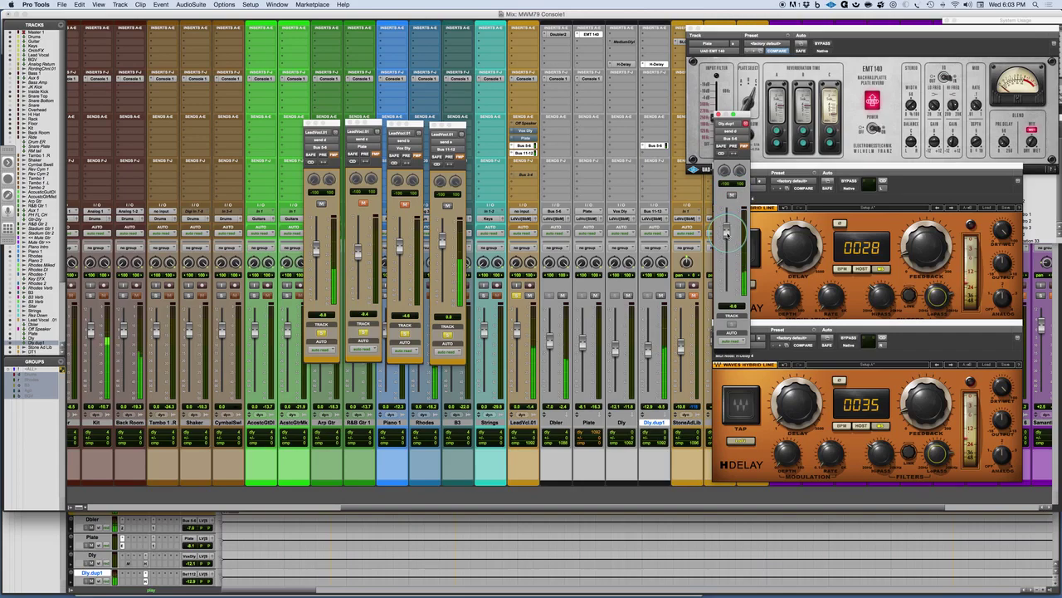
left_click(731, 195)
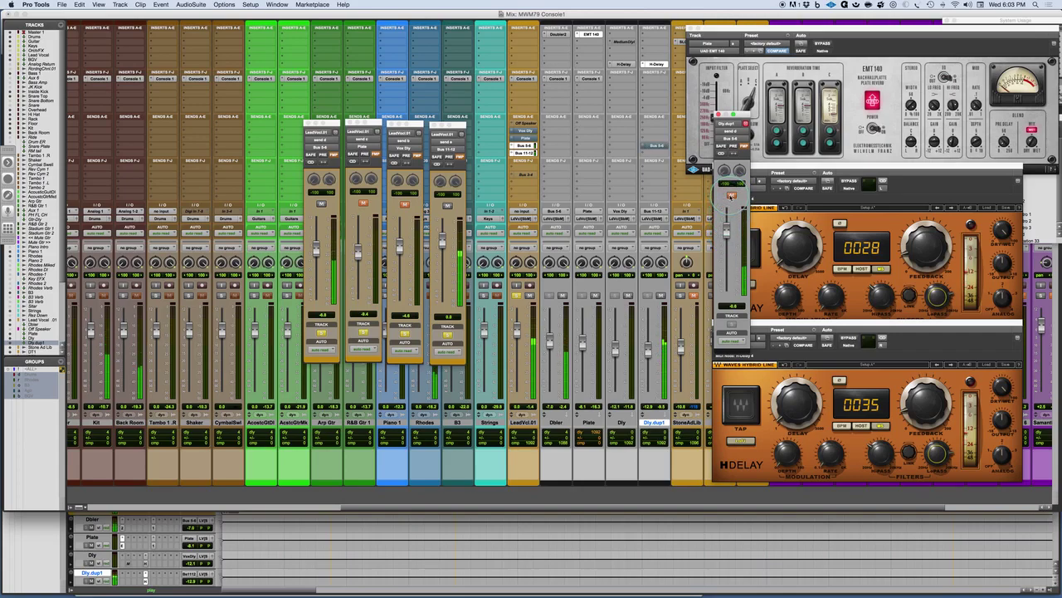
left_click(731, 195)
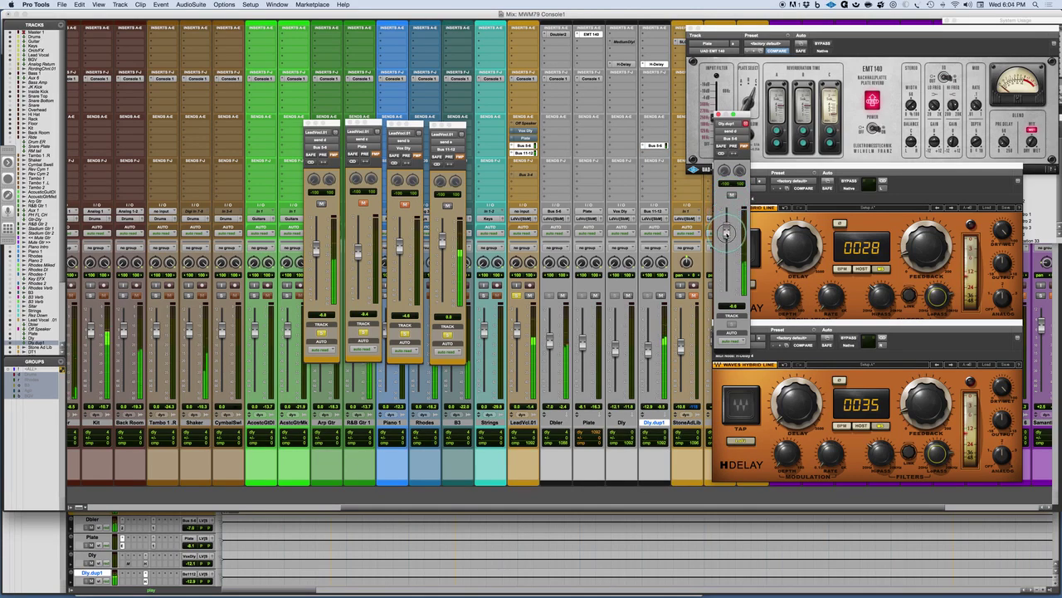
- Select the returns from Dbler through Dly.dup1 and compare the vocal with and without the effects by toggling the return mute
left_click(556, 421, "shift")
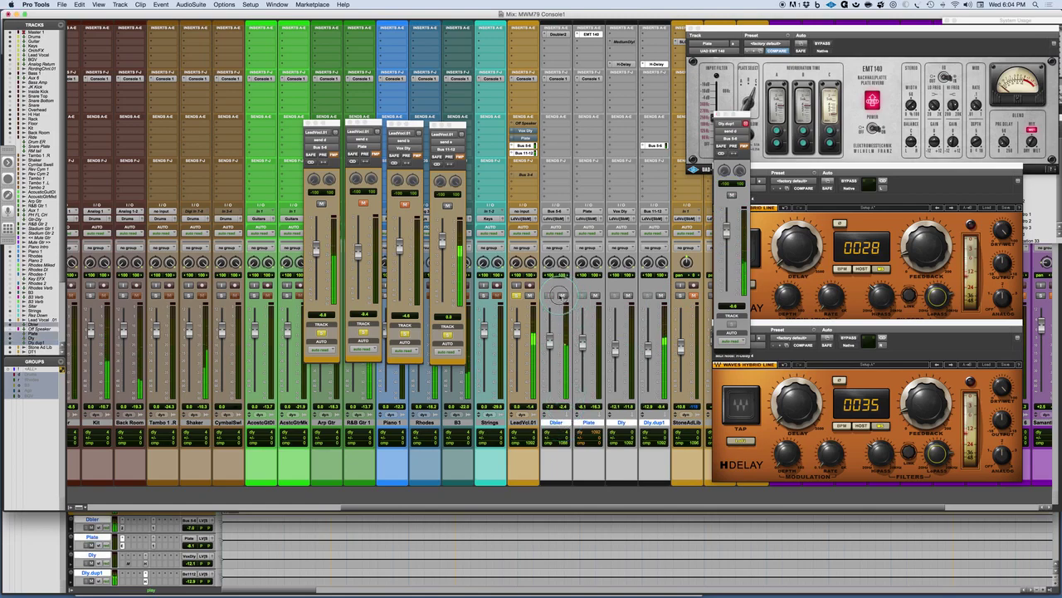
left_click(561, 295)
left_click(562, 295)
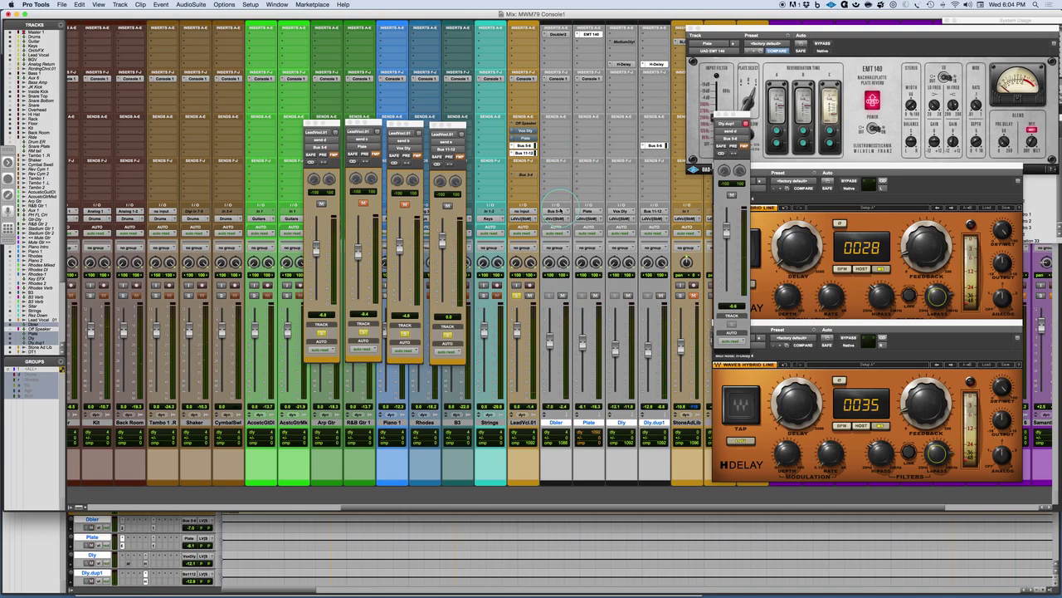
- Open the Doubler2 plug-in on the Dbler return and place its window over the drum channels, clear of the send faders
left_click(549, 340)
left_click(554, 35)
left_click_drag(200, 14, 225, 20)
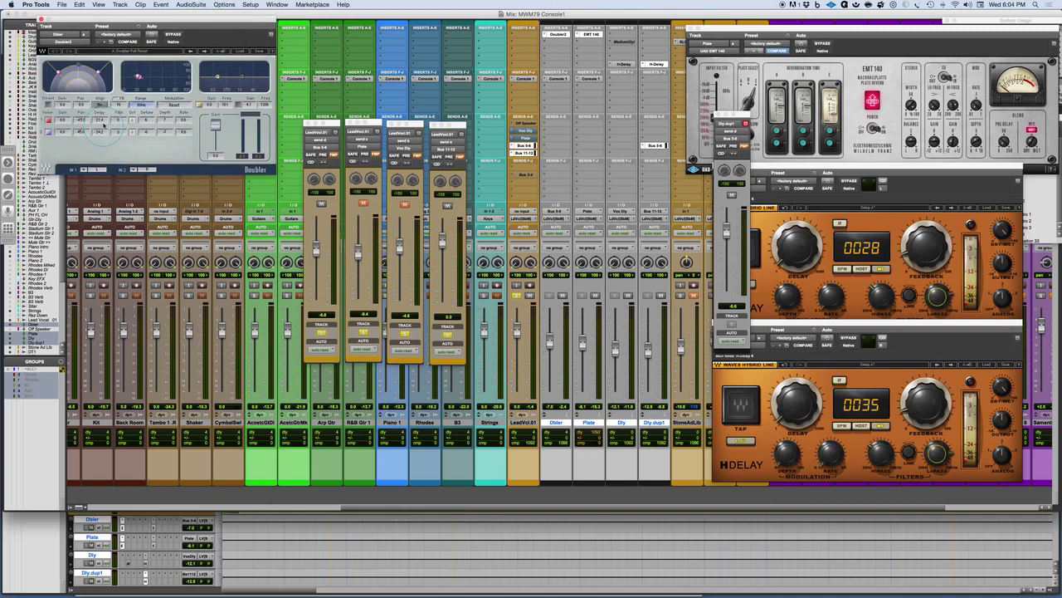
- Set the 28 ms H-Delay to 23 ms and the 35 ms H-Delay to 18 ms
left_click(792, 264)
left_click(794, 249)
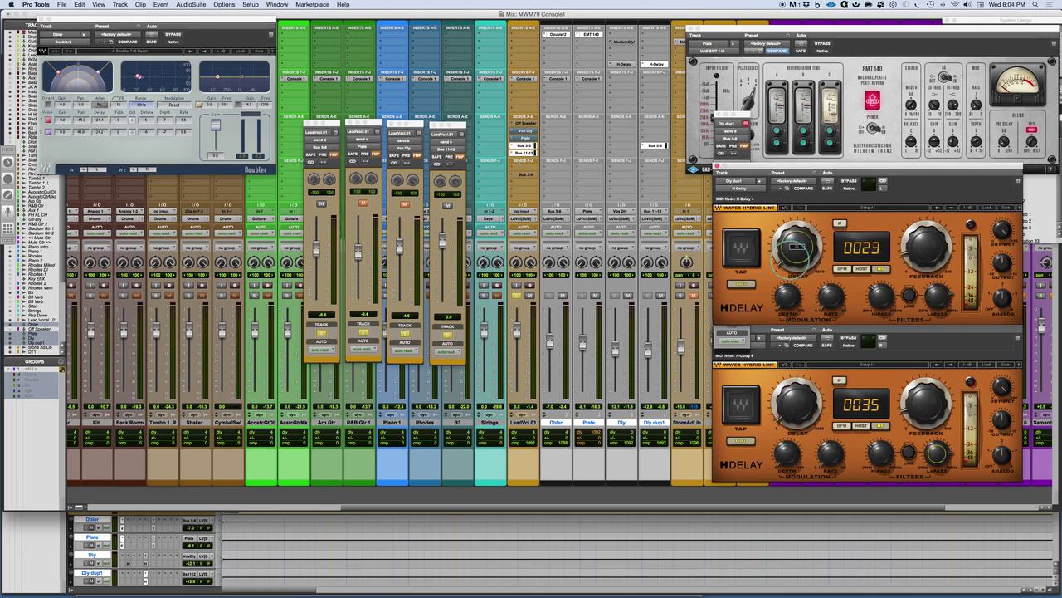
left_click(795, 404)
left_click_drag(794, 411, 788, 414)
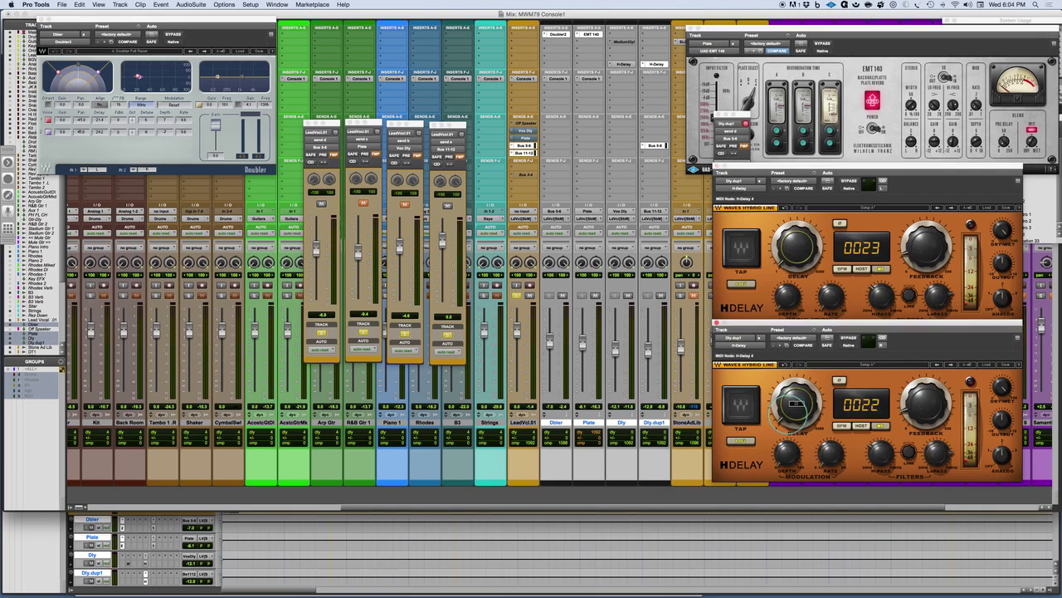
scroll(795, 405, "down", 2)
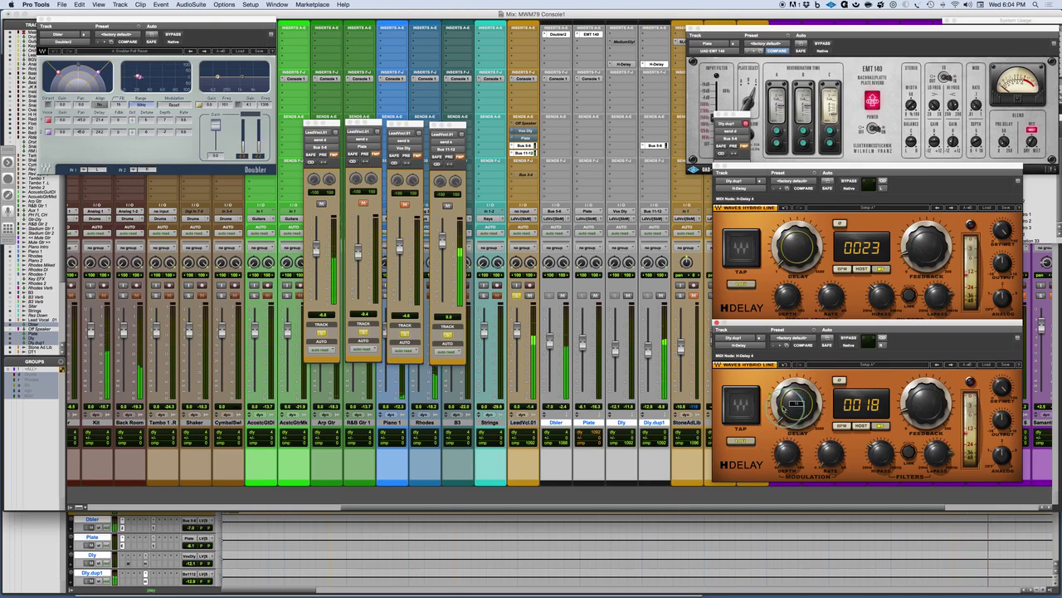
- Compare the new delay times by toggling the Dly.dup1 return's mute and the mute of its Bus 5-6 send
left_click(660, 295)
left_click(659, 296)
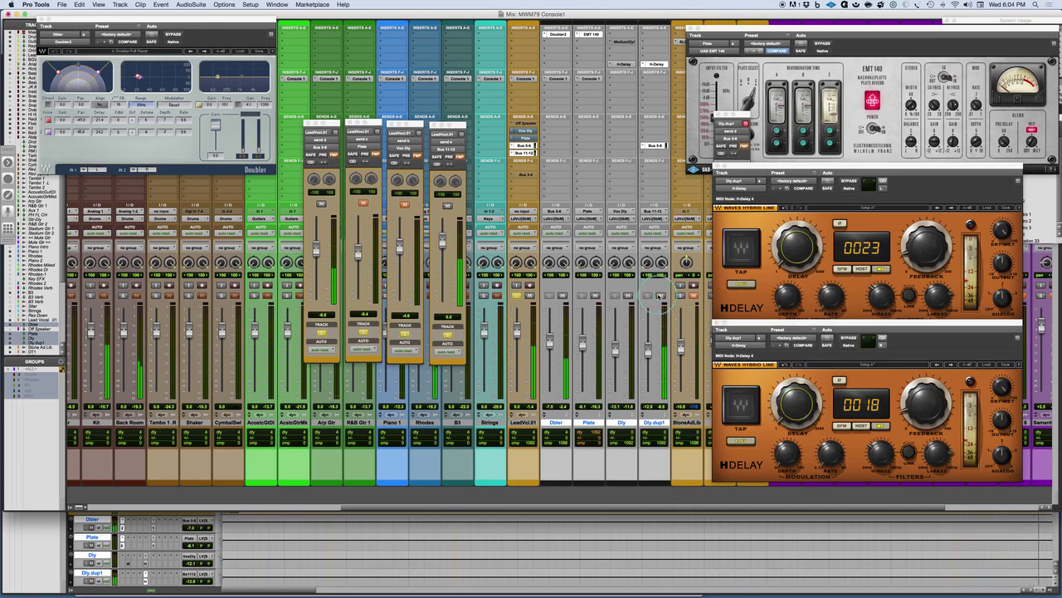
left_click(658, 146)
left_click(658, 145, "super")
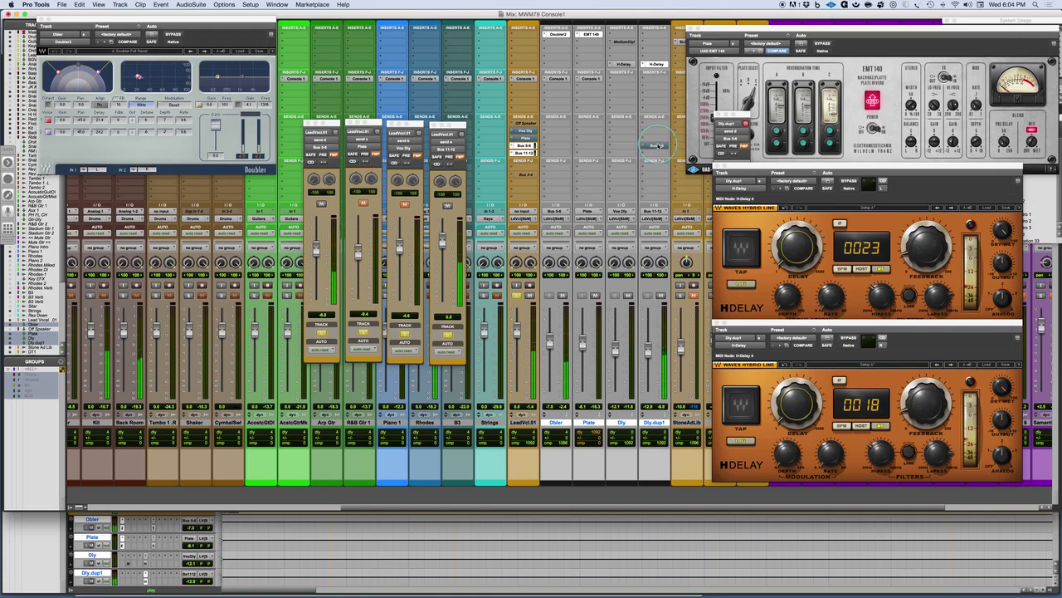
left_click(656, 146)
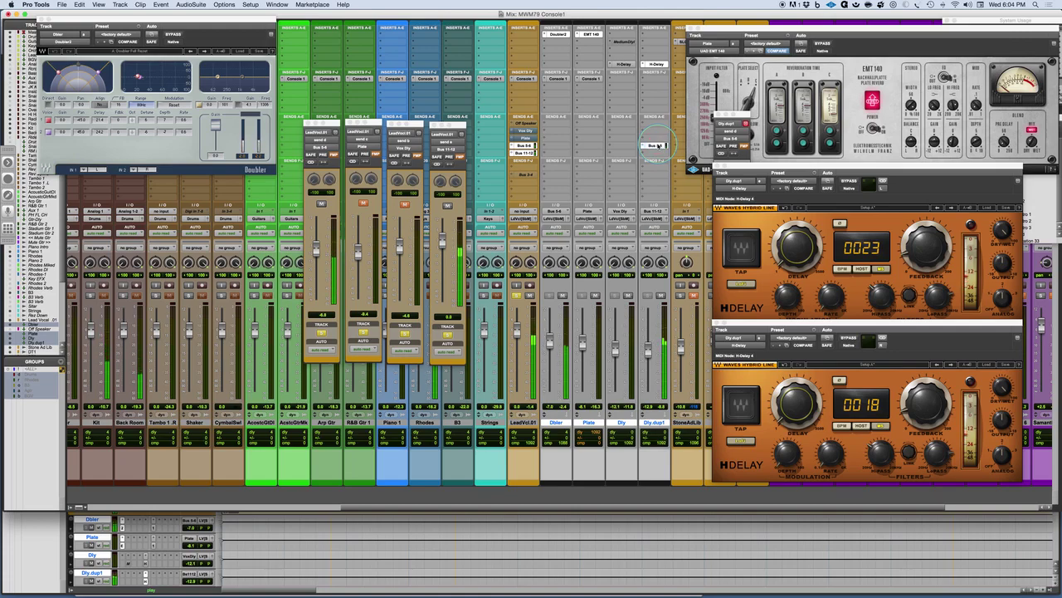
- Fine-tune the Dly.dup1 return fader with playback stopped
left_click(400, 243)
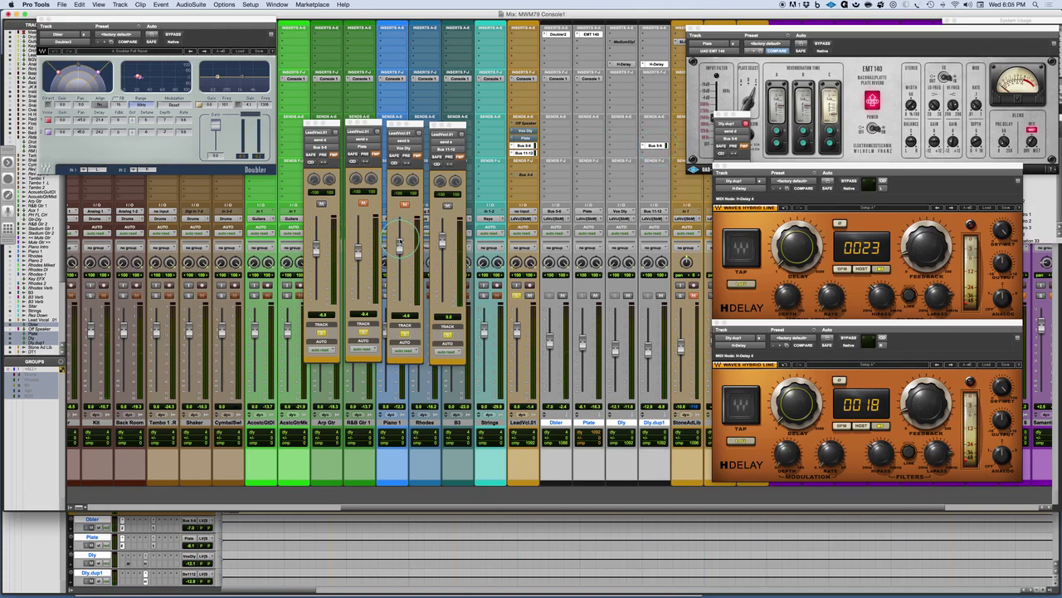
left_click(440, 335)
left_click(648, 351)
left_click(516, 106)
- Unmute the lead vocal's Plate send during playback and raise it to -7.8 dB
left_click(362, 202)
key("space")
left_click(362, 202)
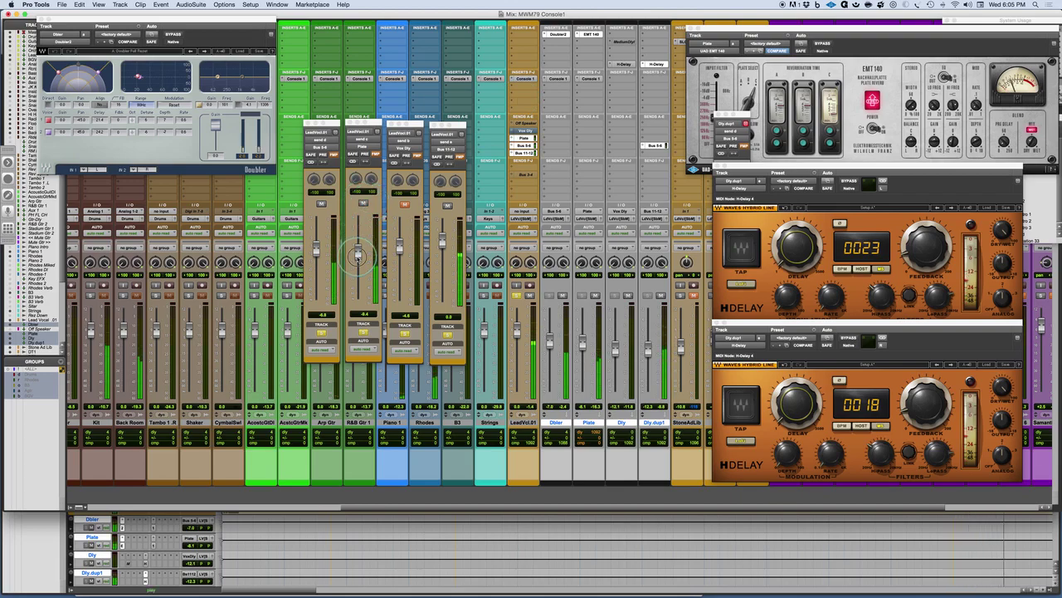
left_click_drag(358, 255, 358, 253)
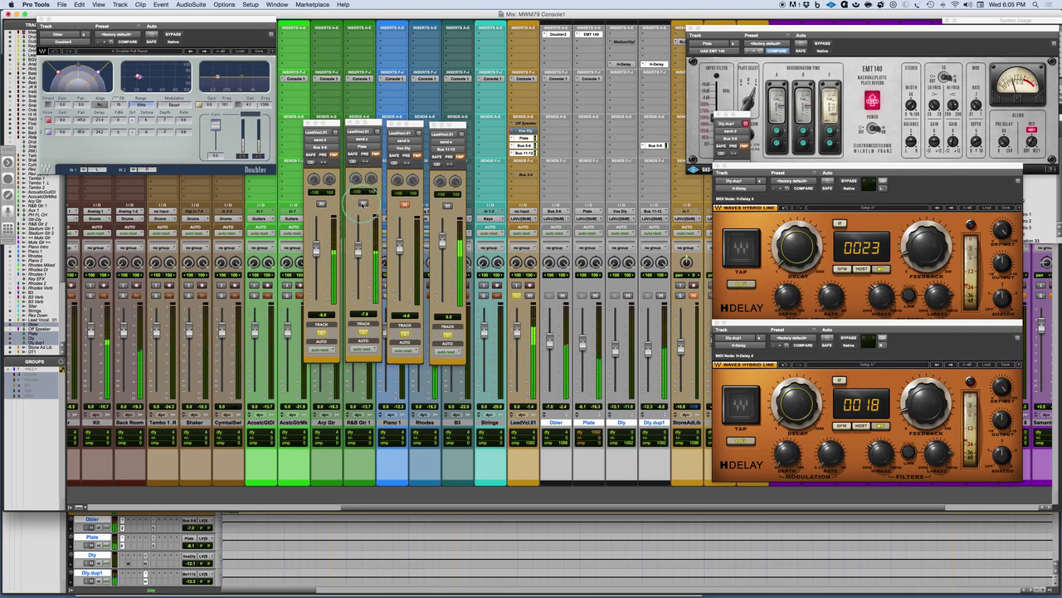
- Mute the lead vocal's Plate send and add a Plate send on the Dbler return
left_click(362, 202)
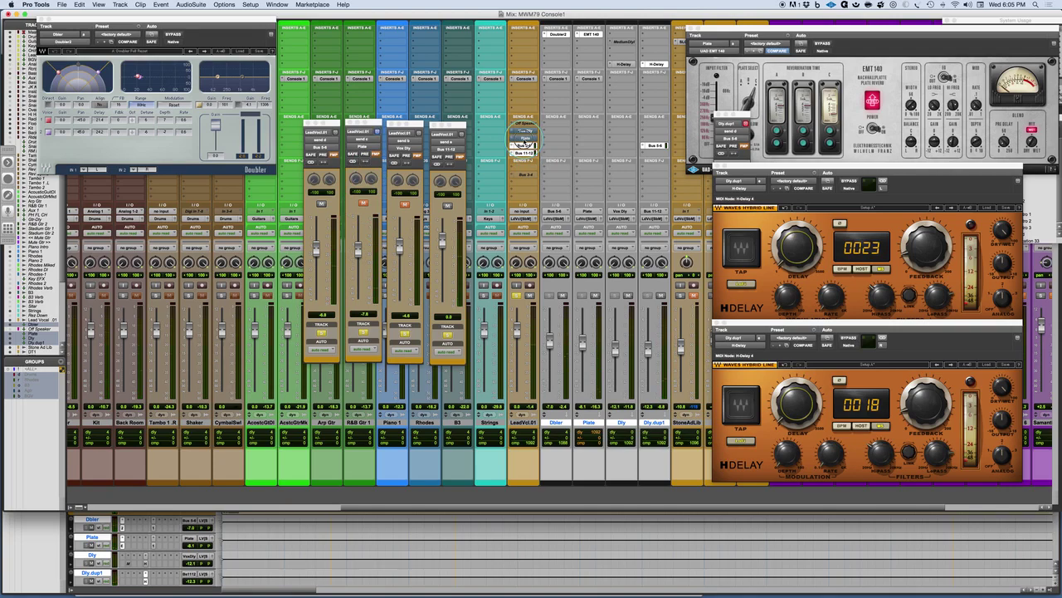
left_click_drag(547, 141, 557, 138)
- Raise the Plate return fader and balance Dbler's Plate send at -2.2 dB
left_click(727, 238)
left_click_drag(727, 238, 727, 226)
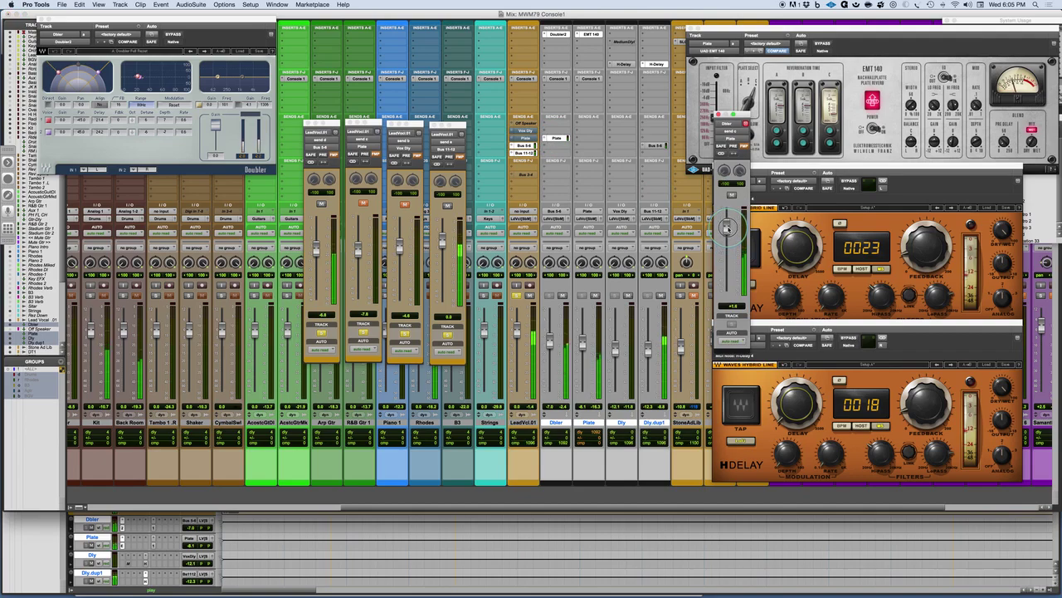
left_click_drag(727, 230, 727, 219)
left_click_drag(578, 346, 583, 333)
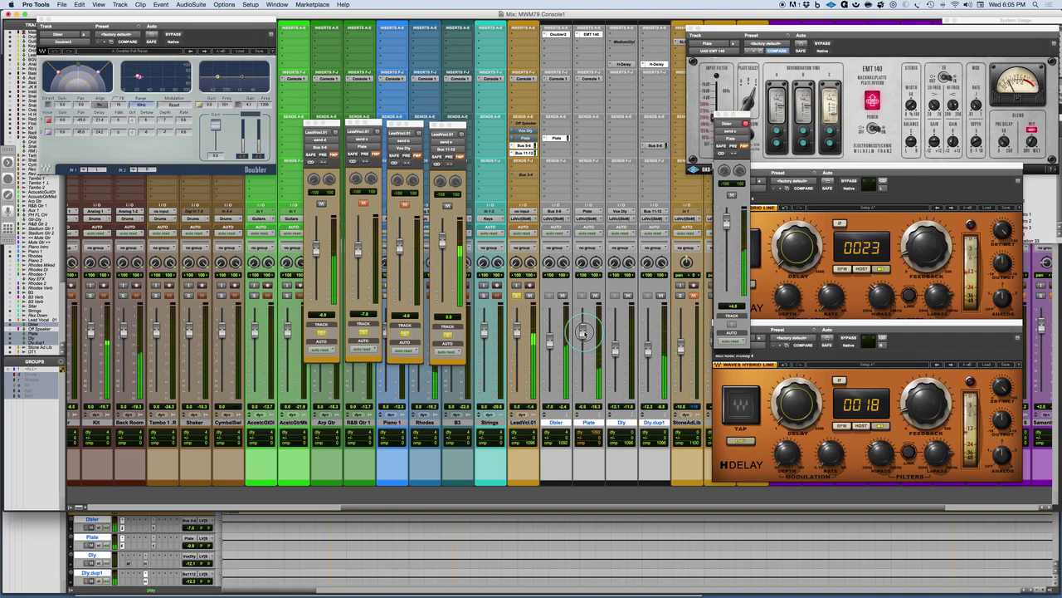
left_click_drag(727, 219, 724, 234)
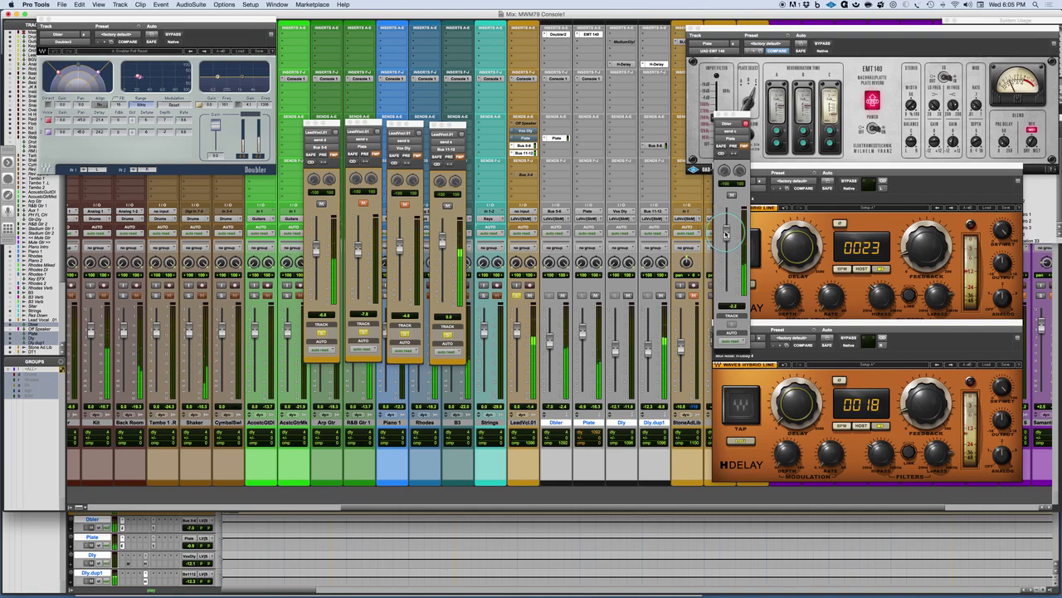
- Mute Dbler's Plate send, add a Plate send on Dly.dup1, and set that send to +0.2 dB during playback
left_click(557, 139, "super")
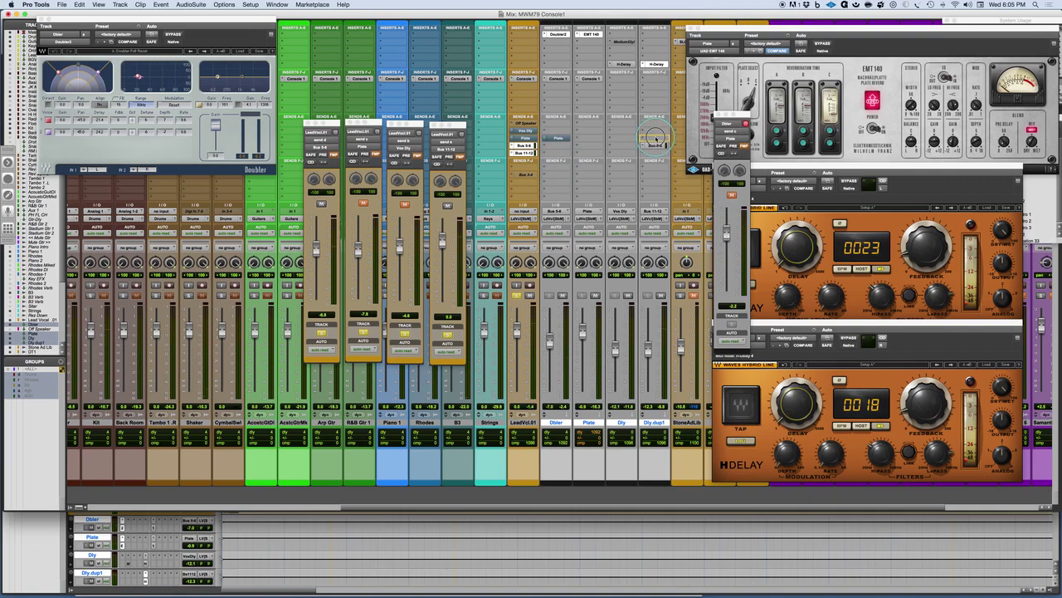
left_click_drag(656, 139, 656, 138)
key("space")
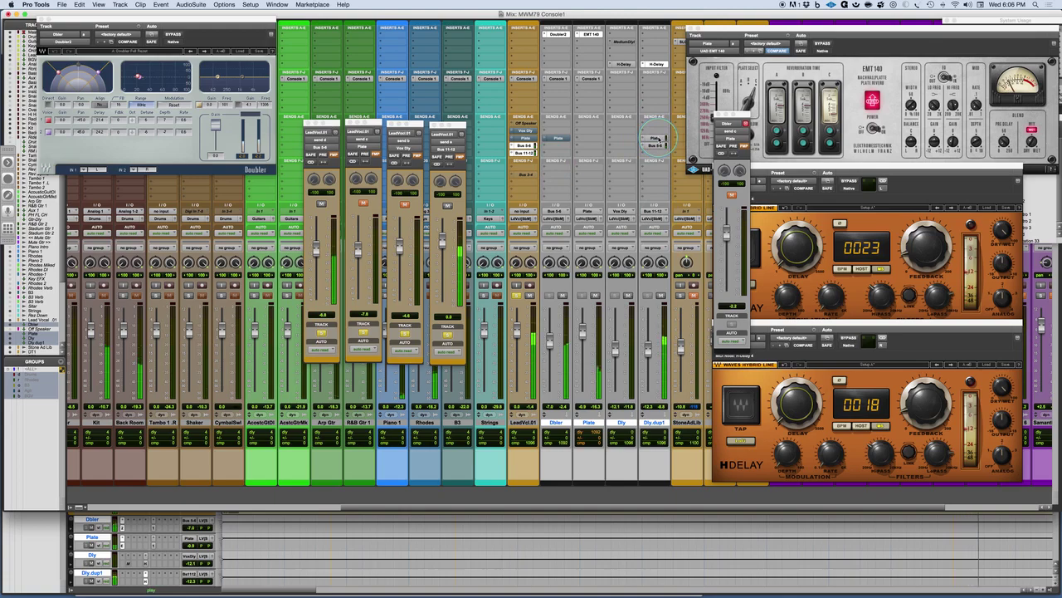
left_click(655, 138)
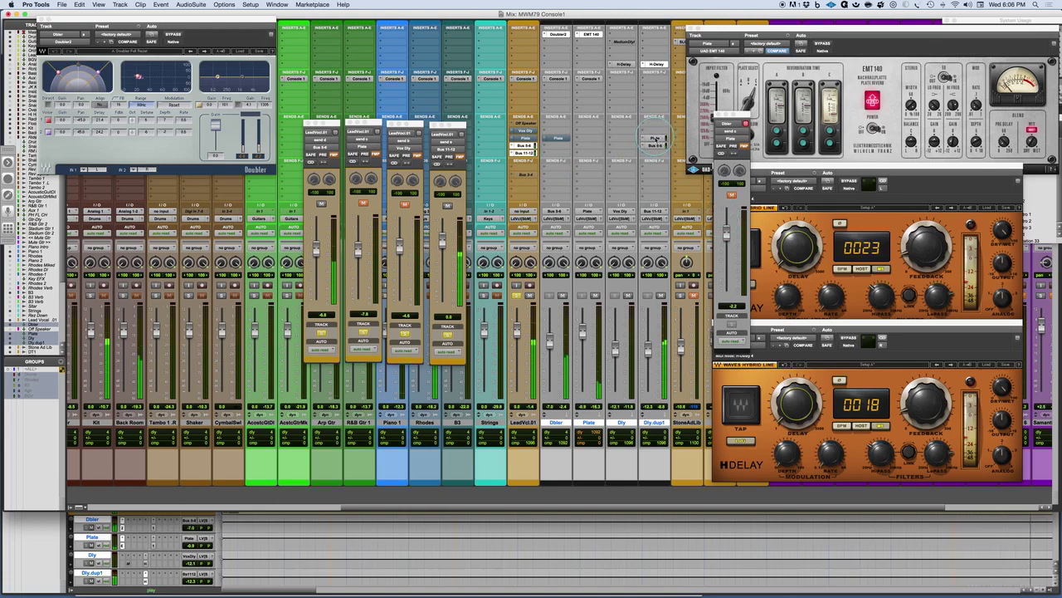
left_click_drag(727, 235, 727, 230)
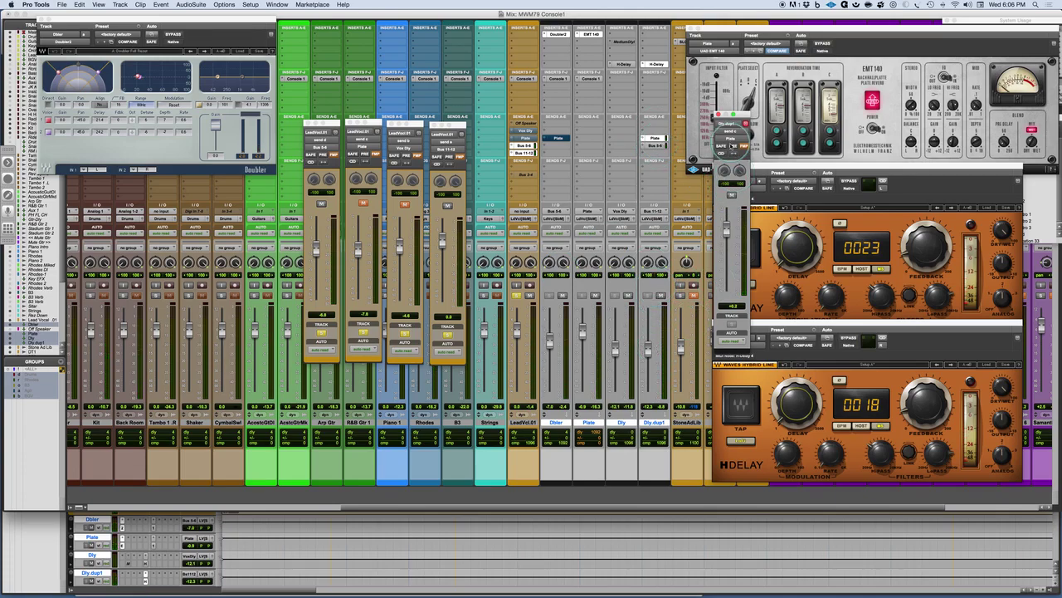
- Switch Dly.dup1's Plate send to pre-fader and pull the Dly.dup1 return fader all the way down for playback
left_click(655, 146)
left_click(733, 146)
left_click_drag(648, 350, 653, 415)
key("space")
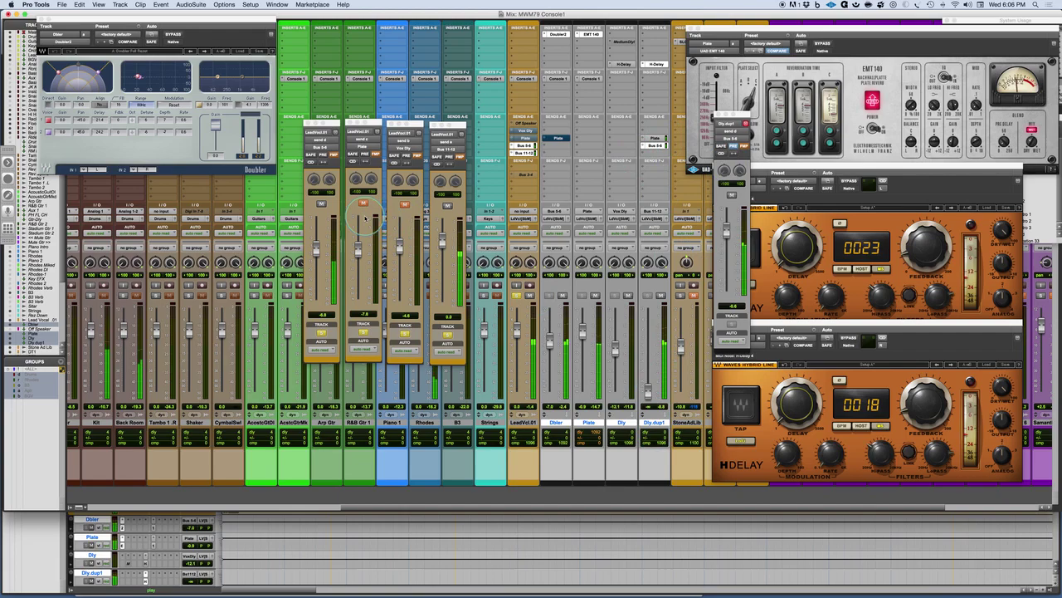
- Balance Dly.dup1's pre-fader Plate send at -8.7 dB during playback
left_click_drag(728, 229, 725, 243)
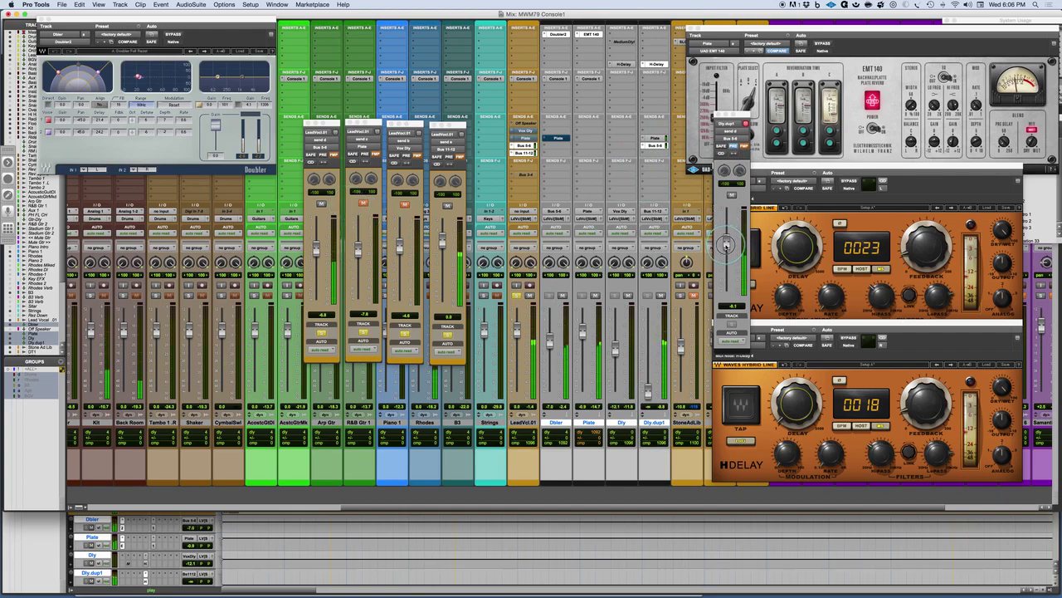
left_click(654, 138)
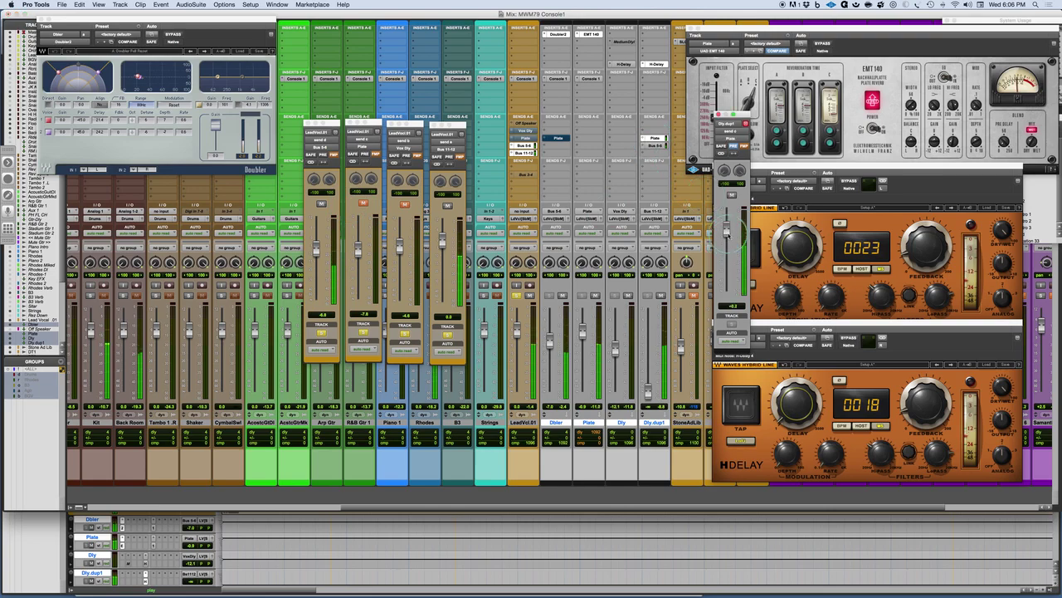
left_click_drag(726, 245, 726, 247)
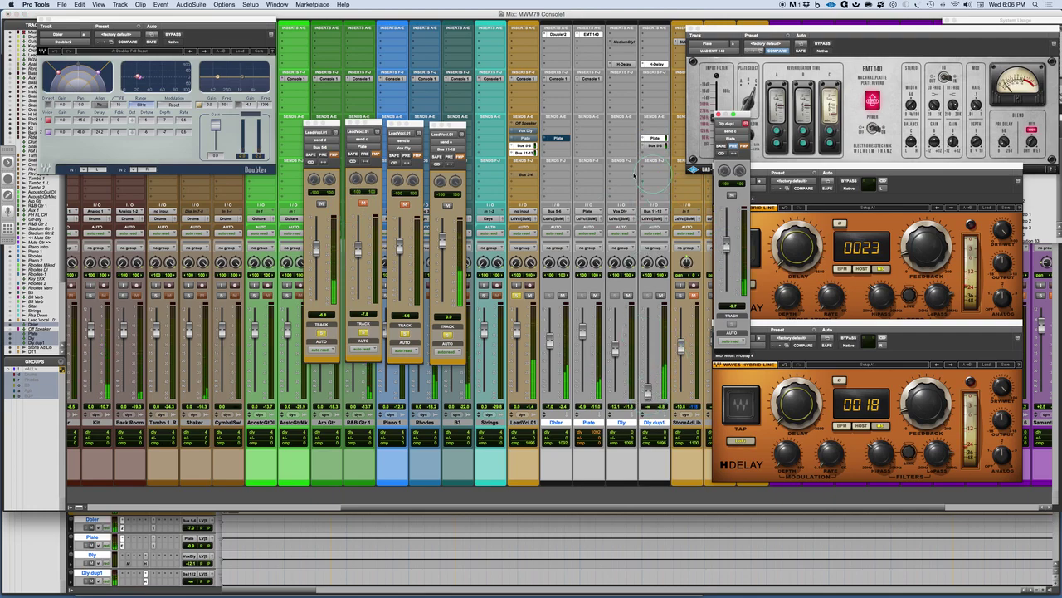
- Bring the Dly.dup1 return fader back up to about -25 dB, checking it with playback
left_click_drag(648, 389, 649, 363)
key("space")
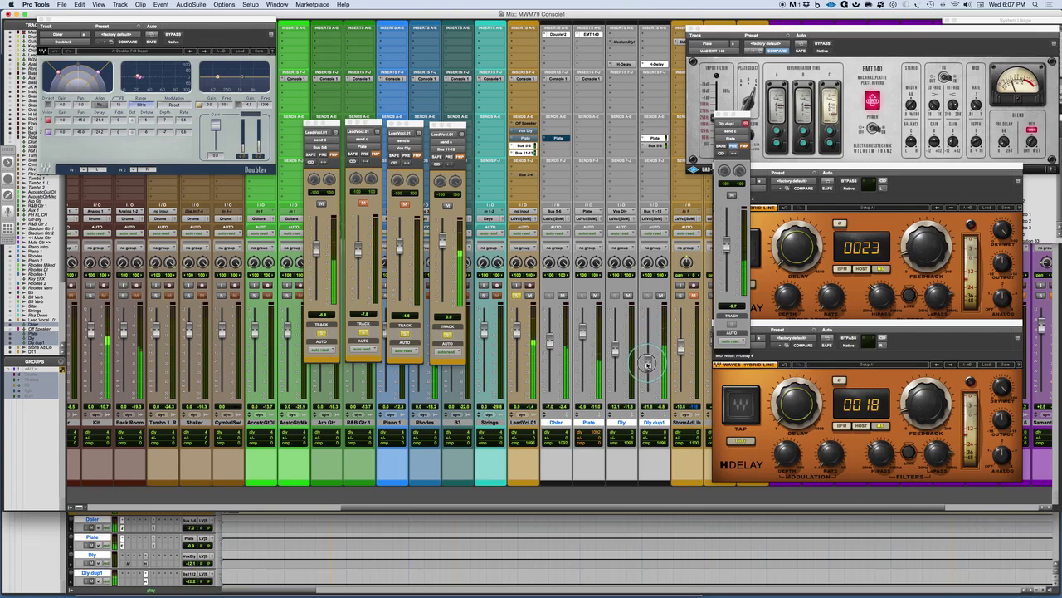
key("space")
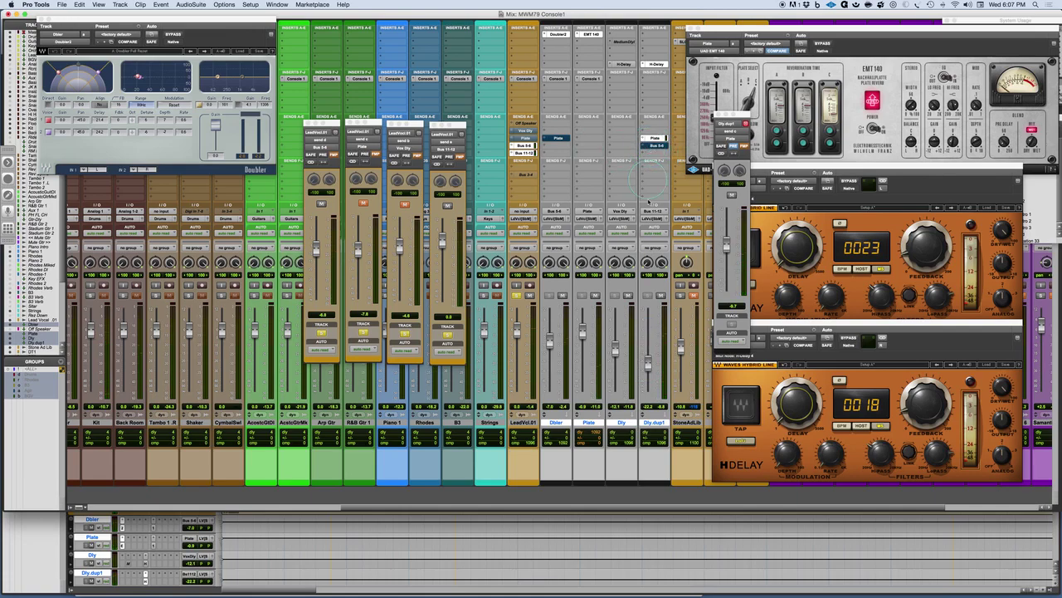
key("space")
mouse_move(648, 364)
left_mouse_down()
mouse_move(649, 339)
mouse_move(645, 368)
left_mouse_up()
- Unmute Dly.dup1's Bus 5-6 send and fine-tune the Dly.dup1 return fader to -23.5 dB
left_click(657, 145)
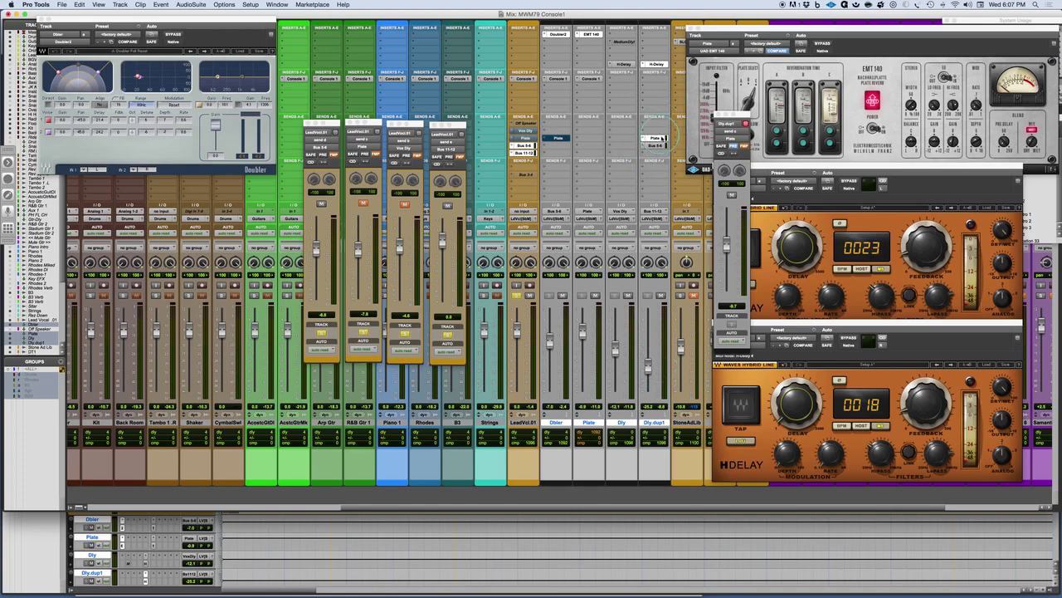
left_click(581, 322)
key("space")
left_click_drag(647, 368, 646, 365)
left_click(524, 305)
left_click(613, 309)
left_click(304, 190)
- Unmute the lead vocal's Plate send during playback, pull it down and bring it back up to about -12.8 dB
key("space")
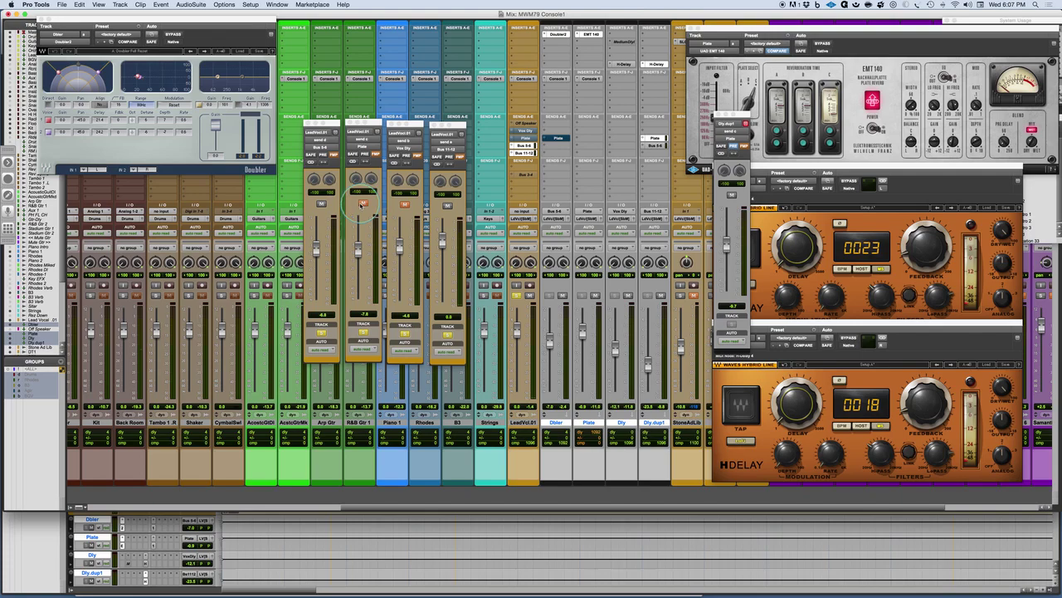
left_click(362, 202)
left_click(363, 202)
left_click(358, 251)
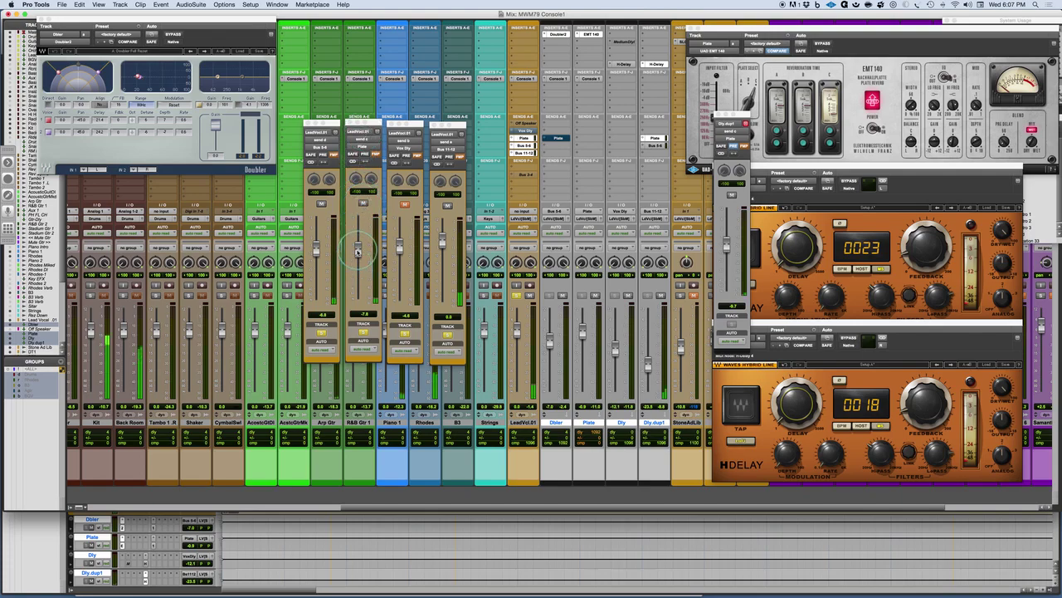
left_click_drag(357, 252, 358, 318)
left_click_drag(358, 299, 358, 258)
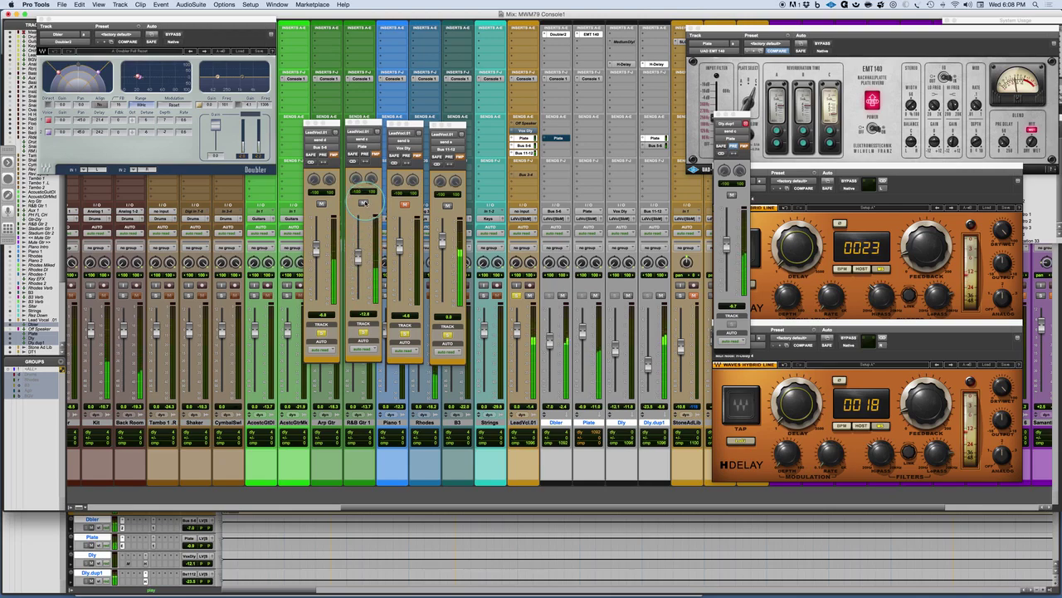
- Compare the lead vocal with its Plate send muted and unmuted, and lower that send to about -15.6 dB
left_click(362, 203)
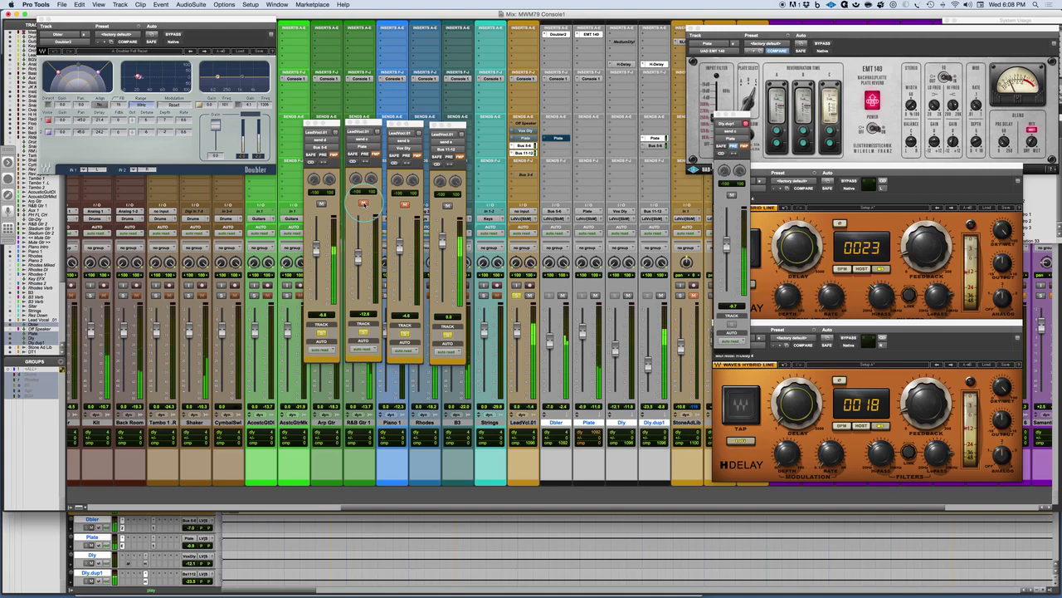
left_click(363, 203)
mouse_move(358, 254)
left_mouse_down()
mouse_move(359, 242)
mouse_move(358, 259)
left_mouse_up()
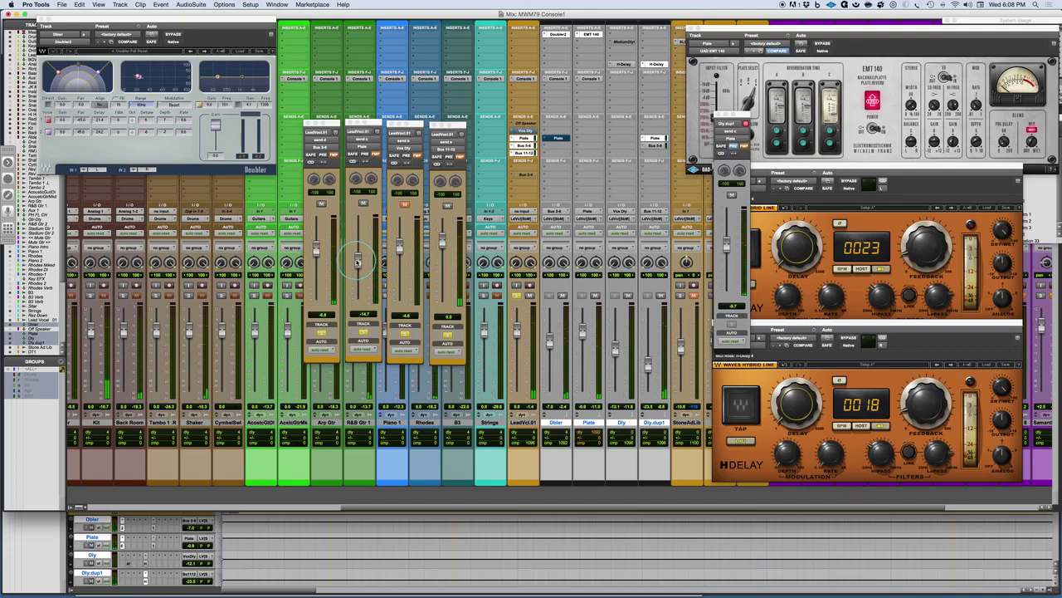
left_click_drag(358, 261, 357, 264)
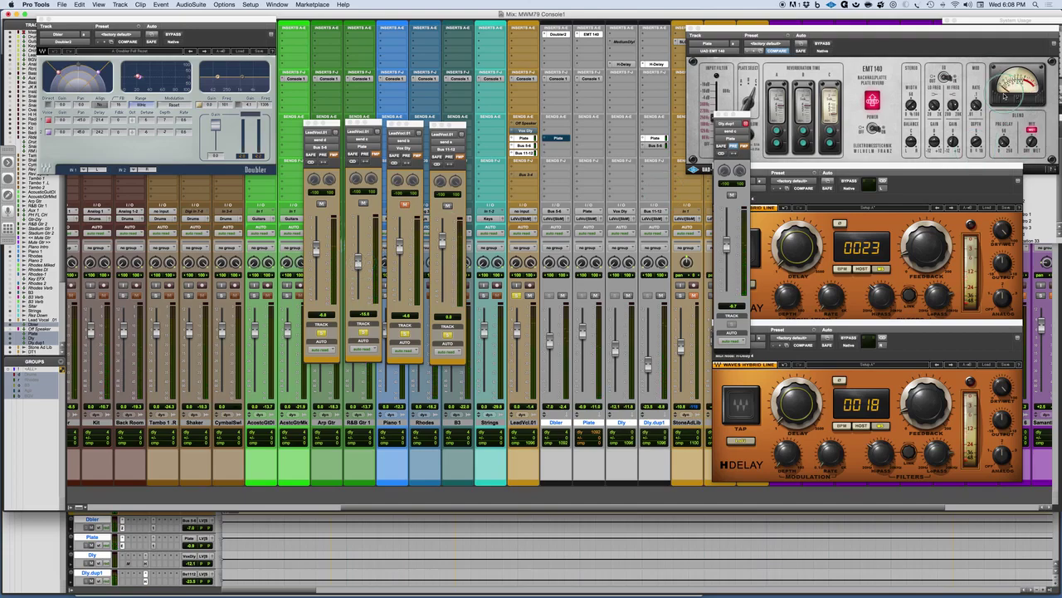
left_click(355, 253)
- Adjust the EMT 140's pre-delay on the Plate return and set the lead vocal's Plate send to -14.5 dB
left_click(1004, 143)
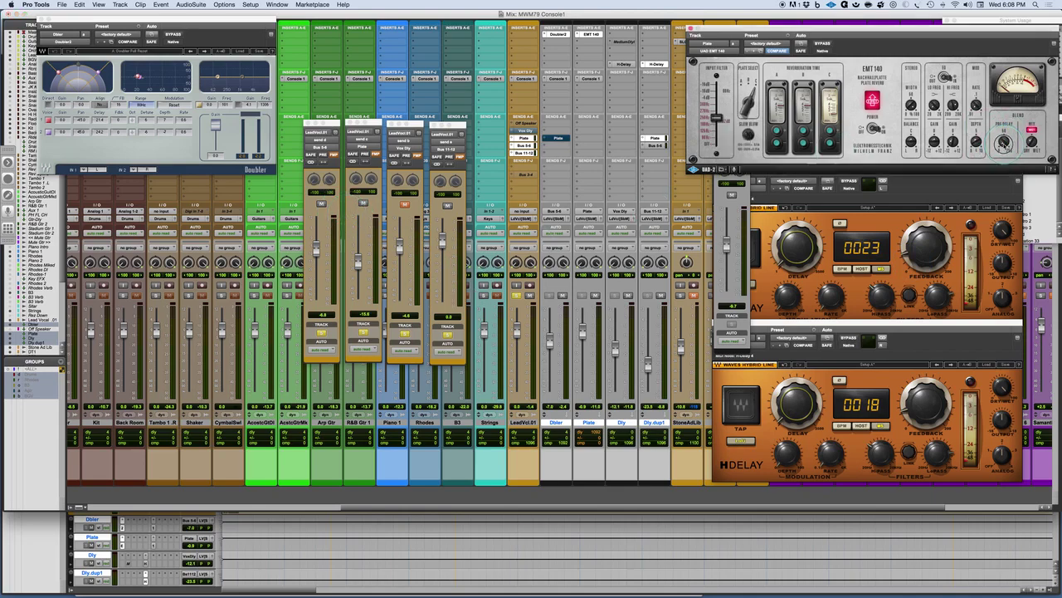
left_click_drag(1003, 142, 1003, 146)
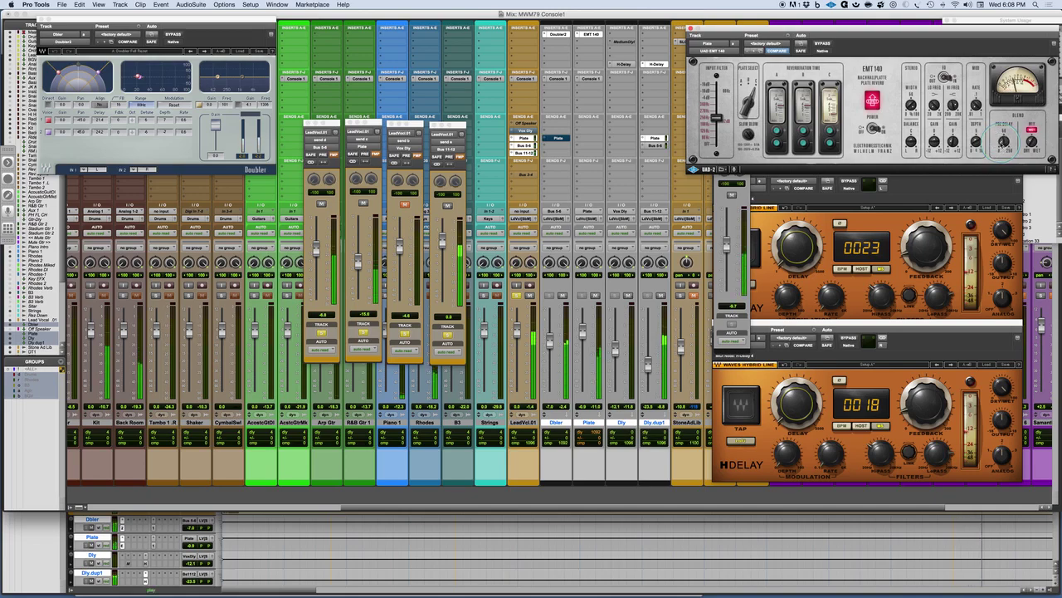
left_click(355, 262)
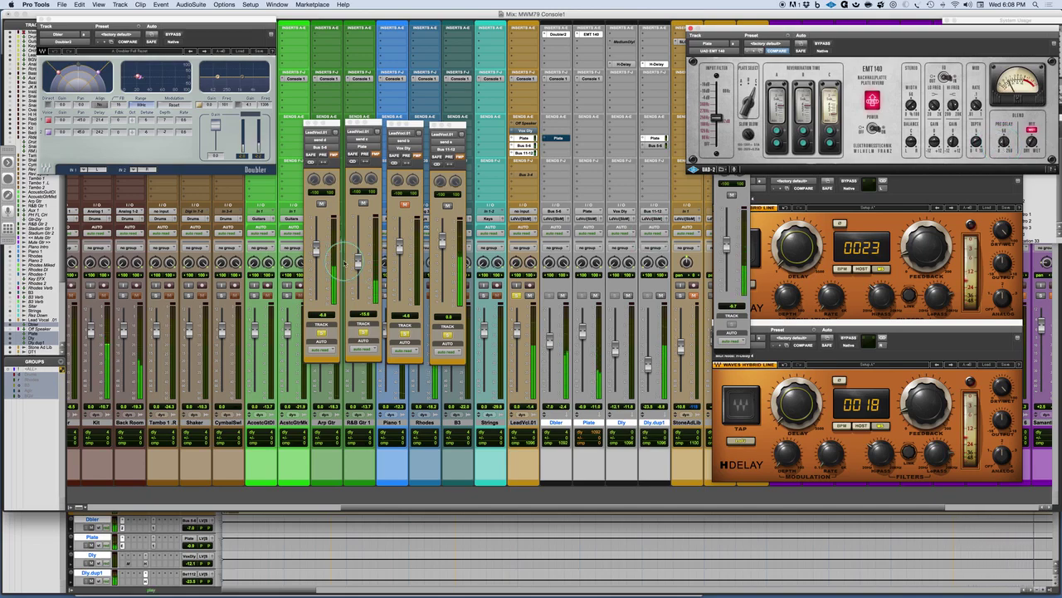
left_click_drag(357, 264, 357, 262)
mouse_move(1002, 141)
left_mouse_down()
mouse_move(1003, 158)
mouse_move(1003, 142)
left_mouse_up()
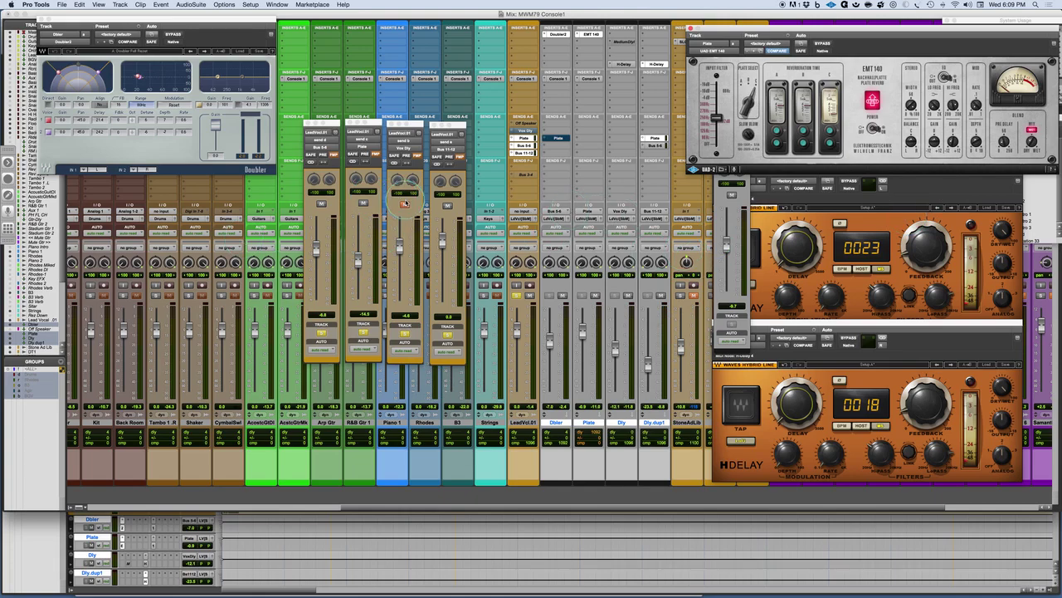
- Unmute the lead vocal's Vox Dly send, raise it to -1.1 dB and place the Dly return's H-Delay window below the others
key("space")
left_click_drag(401, 251, 402, 244)
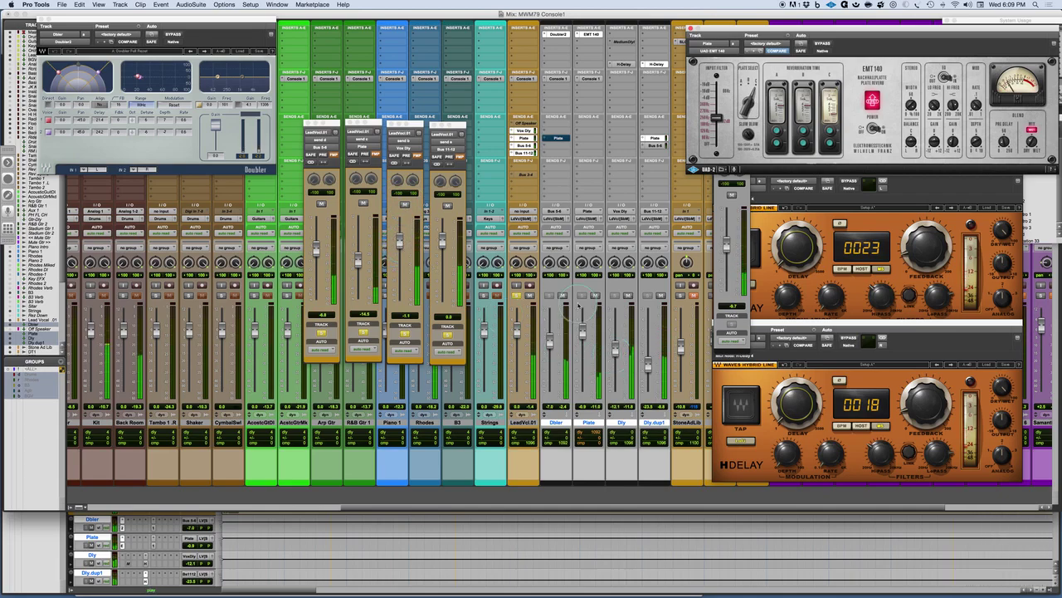
left_click(625, 65)
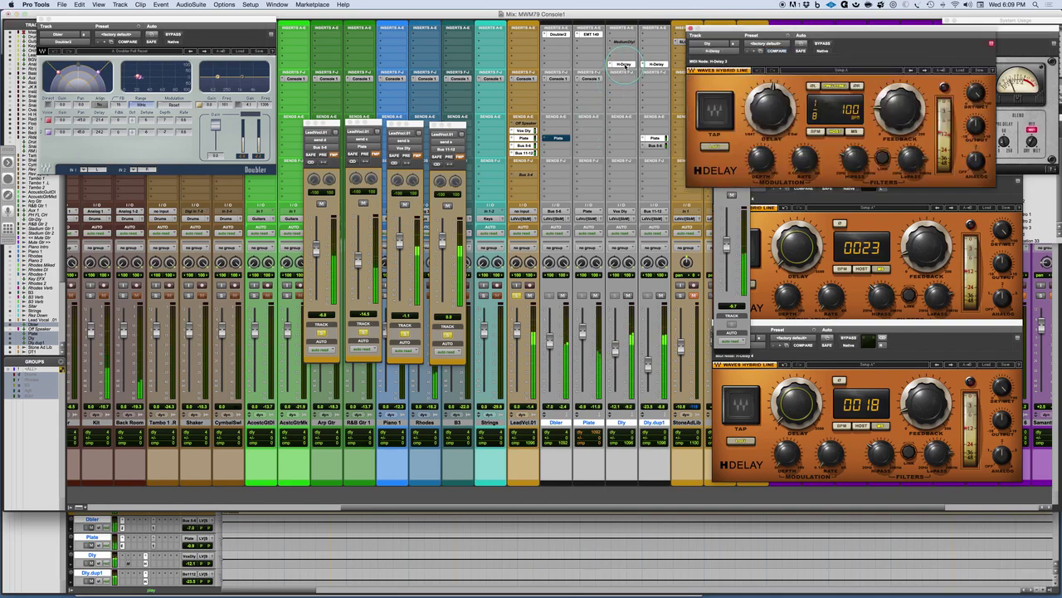
left_click_drag(761, 30, 777, 336)
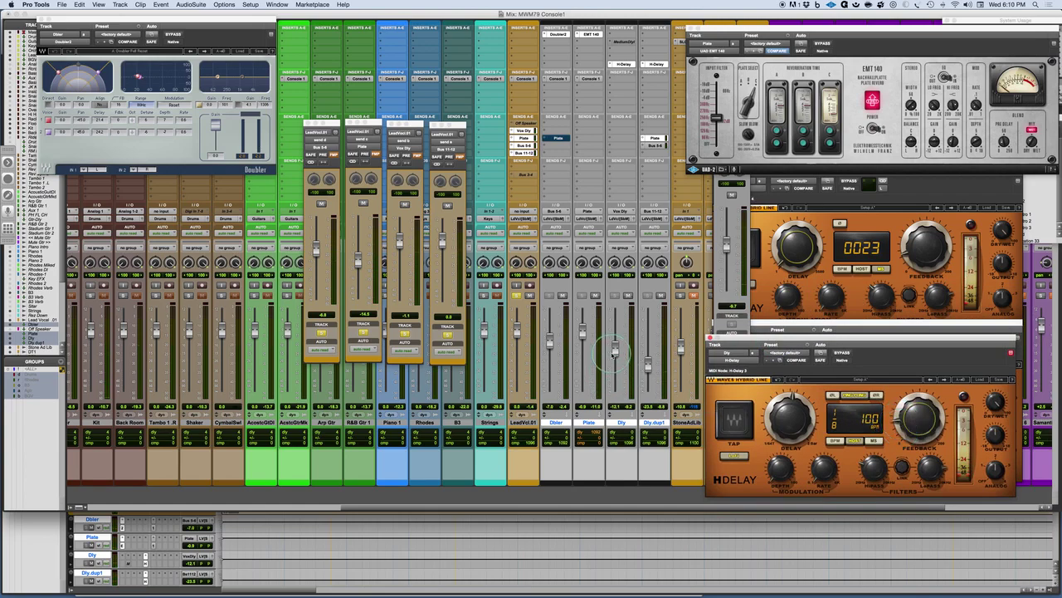
- Add a pre-fader Plate send on the Dly return and pull the Dly return fader all the way down for playback
left_click_drag(615, 351, 615, 366)
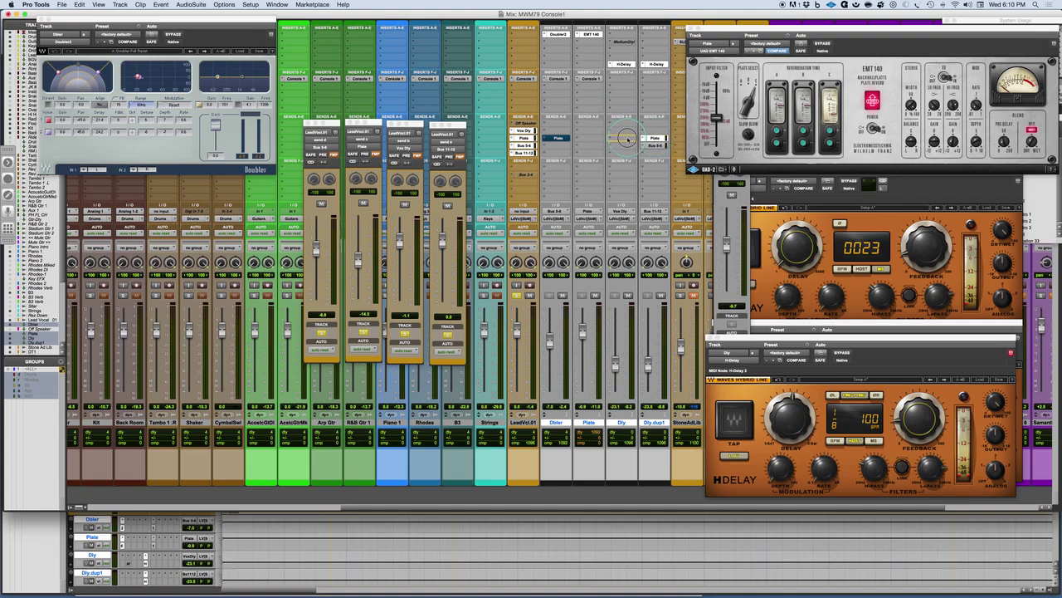
left_click(622, 138)
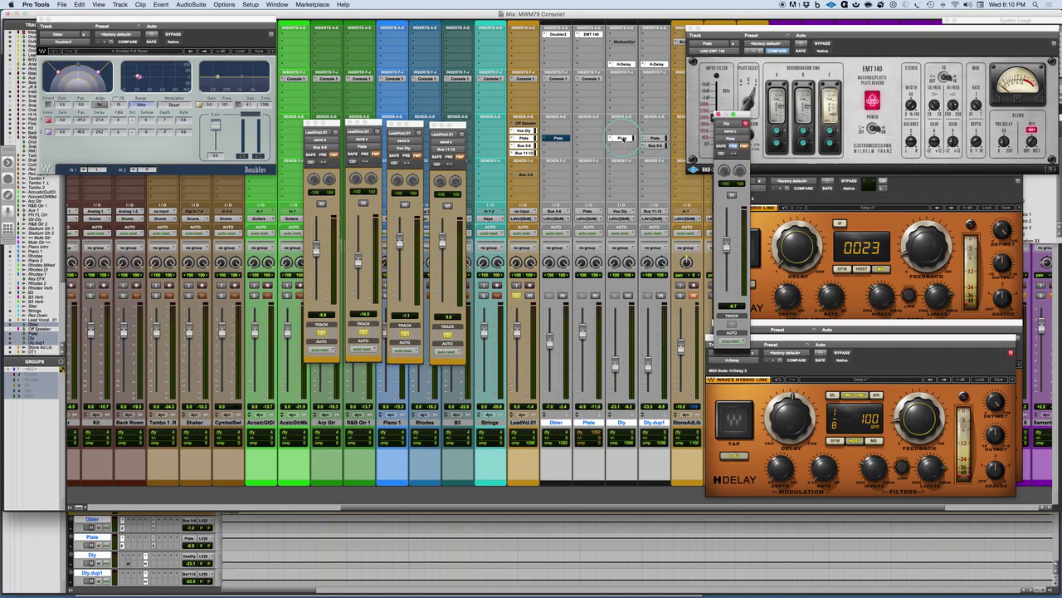
left_click_drag(727, 246, 727, 249)
left_click_drag(614, 367, 617, 406)
key("space")
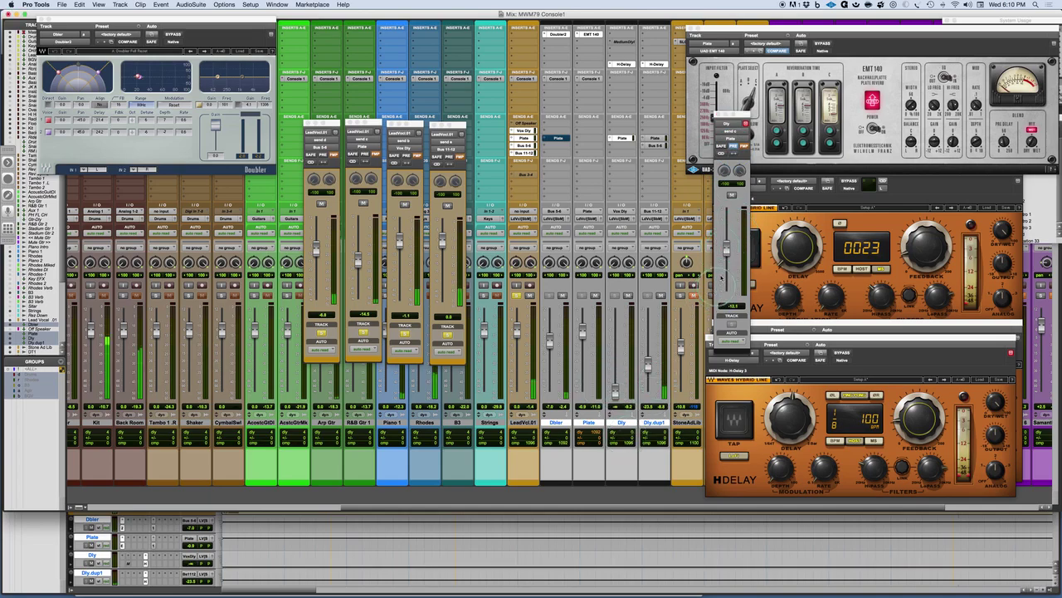
- Lower Dly's Plate send to -18.2 dB and nudge the feedback on Dly.dup1's H-Delay
left_click_drag(727, 249, 727, 260)
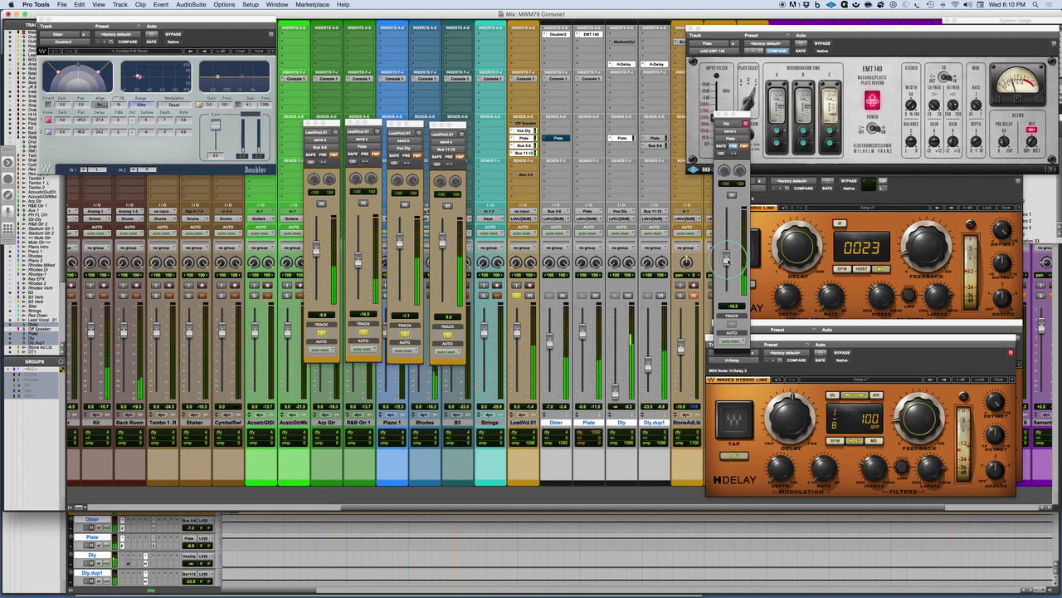
left_click(926, 248)
left_click_drag(926, 247, 926, 252)
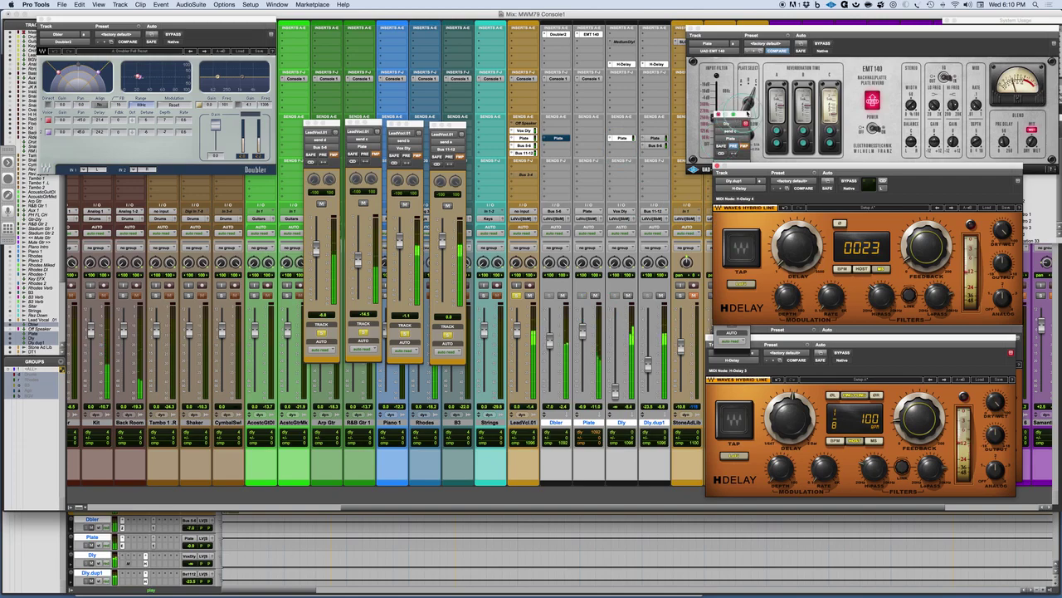
- Compare Dly's Plate send muted and unmuted, and raise that send to -13.3 dB
left_click(743, 120)
left_click(731, 195)
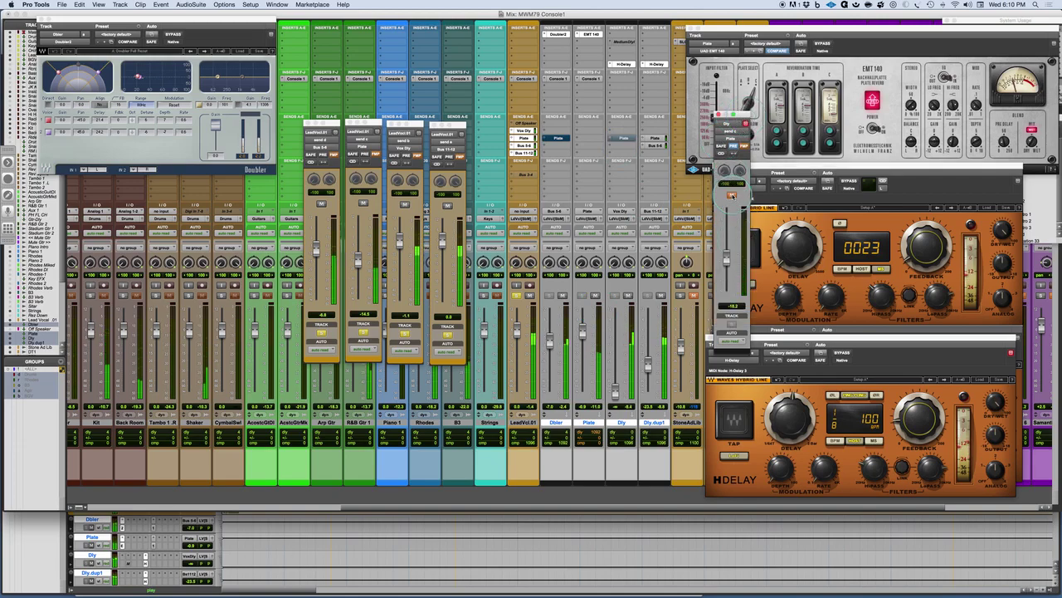
left_click(731, 195)
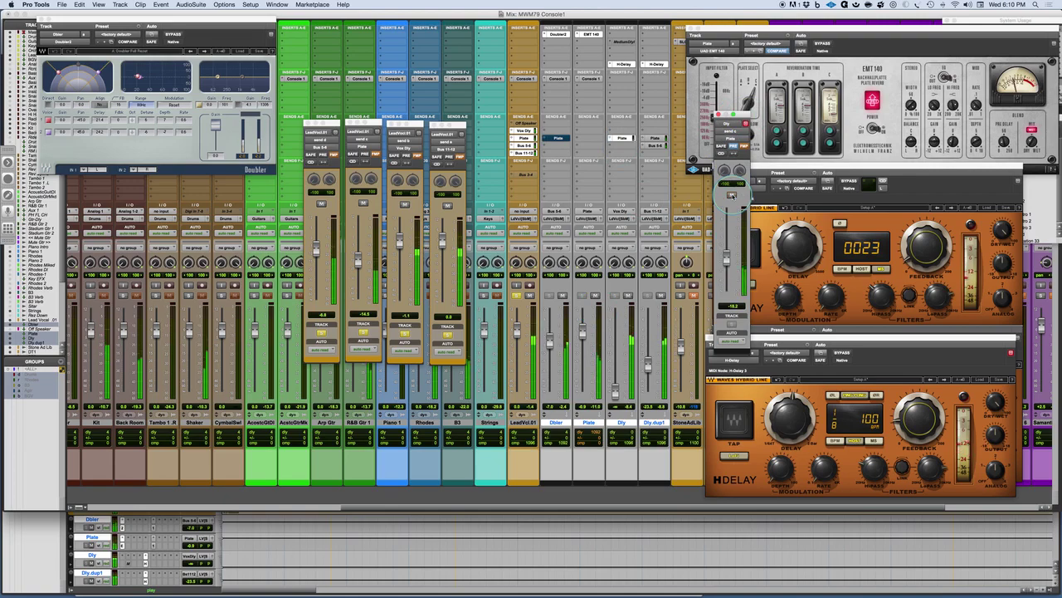
left_click_drag(726, 259, 725, 257)
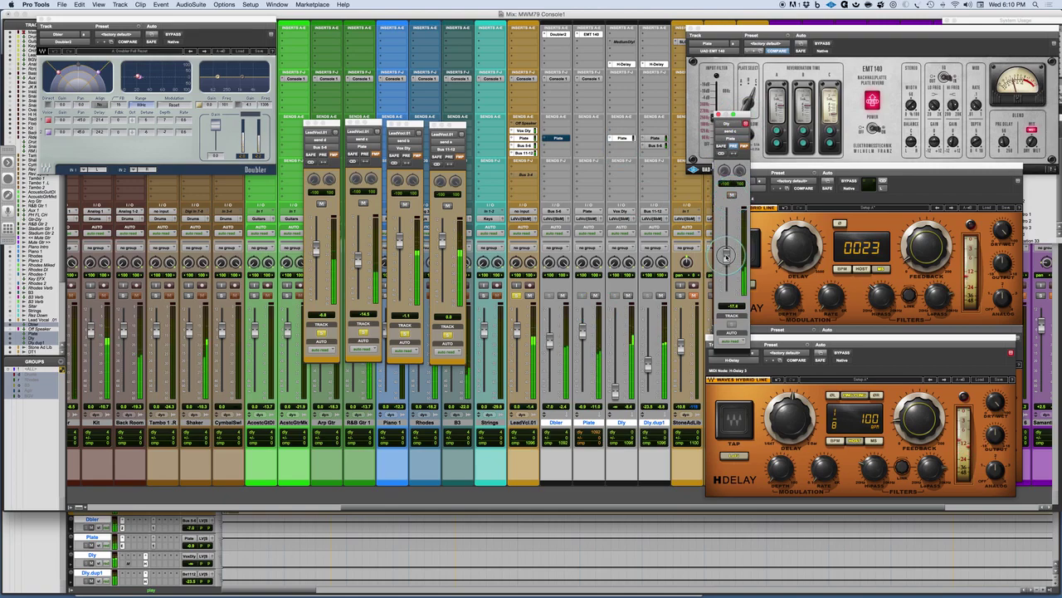
left_click(863, 31)
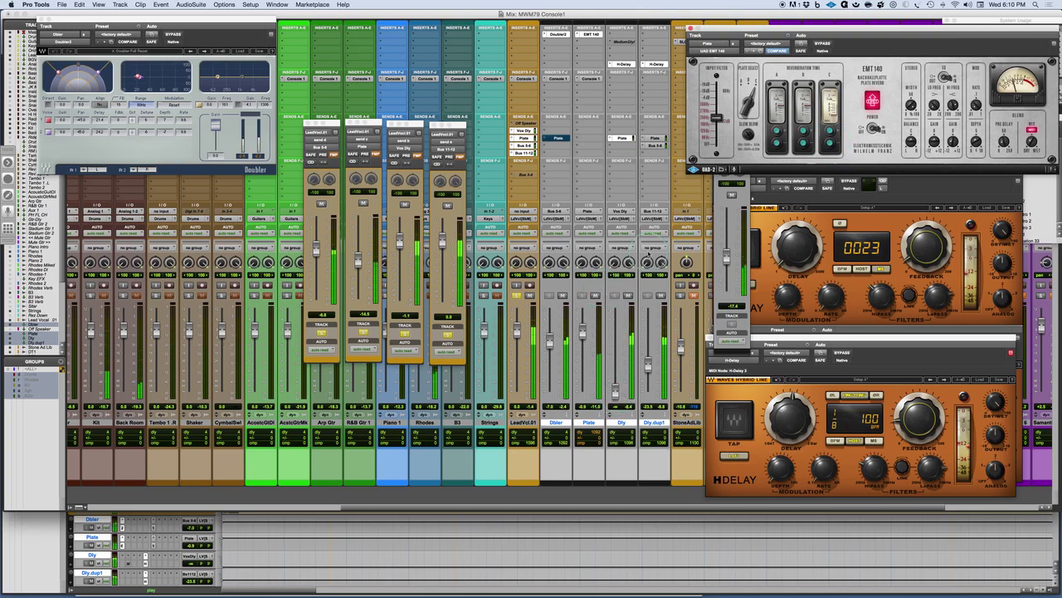
left_click(718, 204)
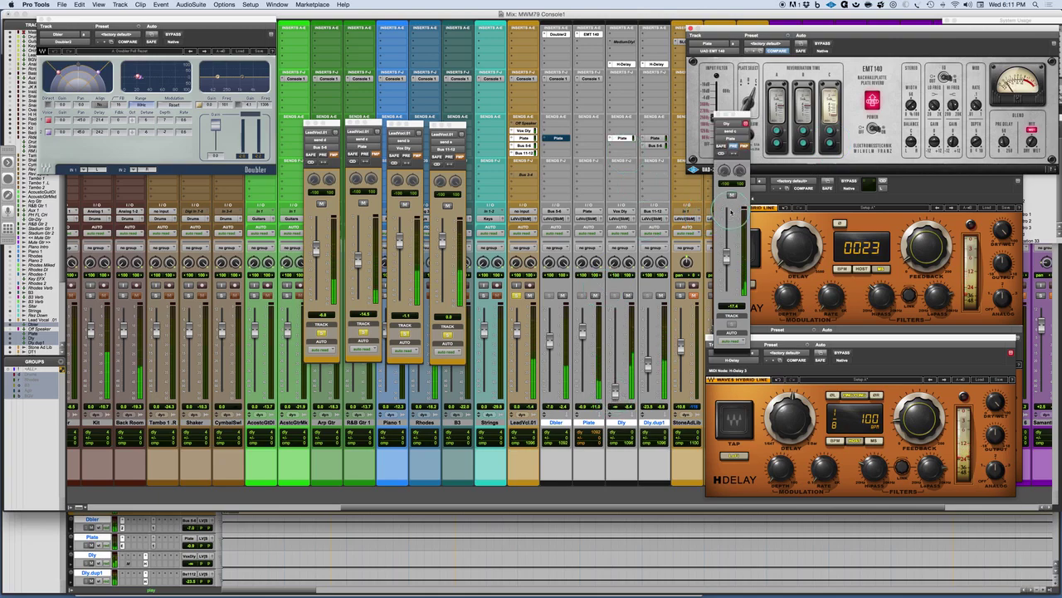
left_click_drag(726, 258, 726, 252)
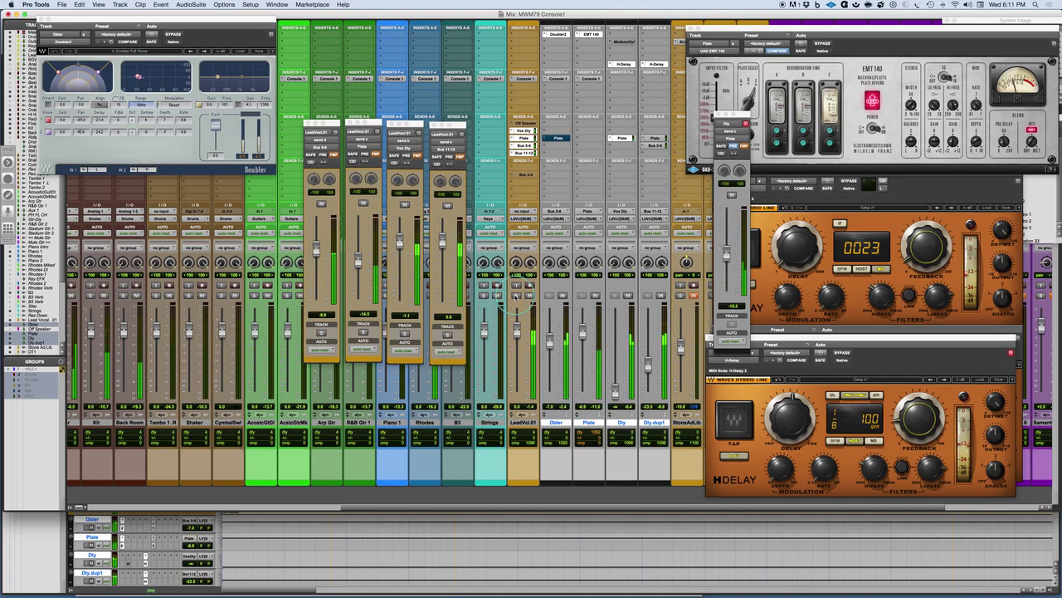
- Bring the Dly return fader back up to about -11.8 dB, toggling the lead vocal's solo while balancing
left_click_drag(615, 391, 615, 367)
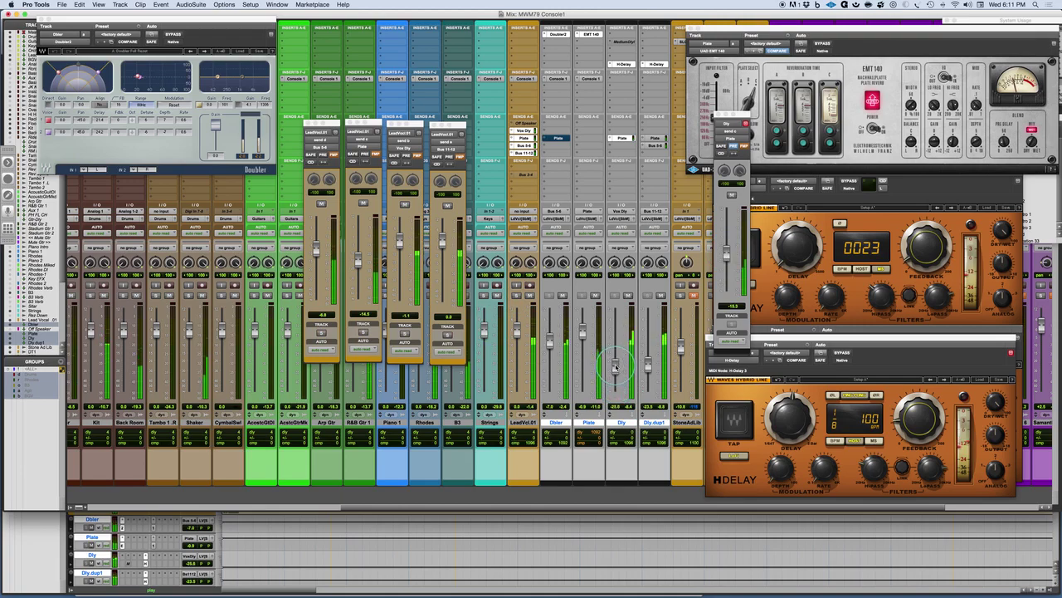
left_click(518, 296)
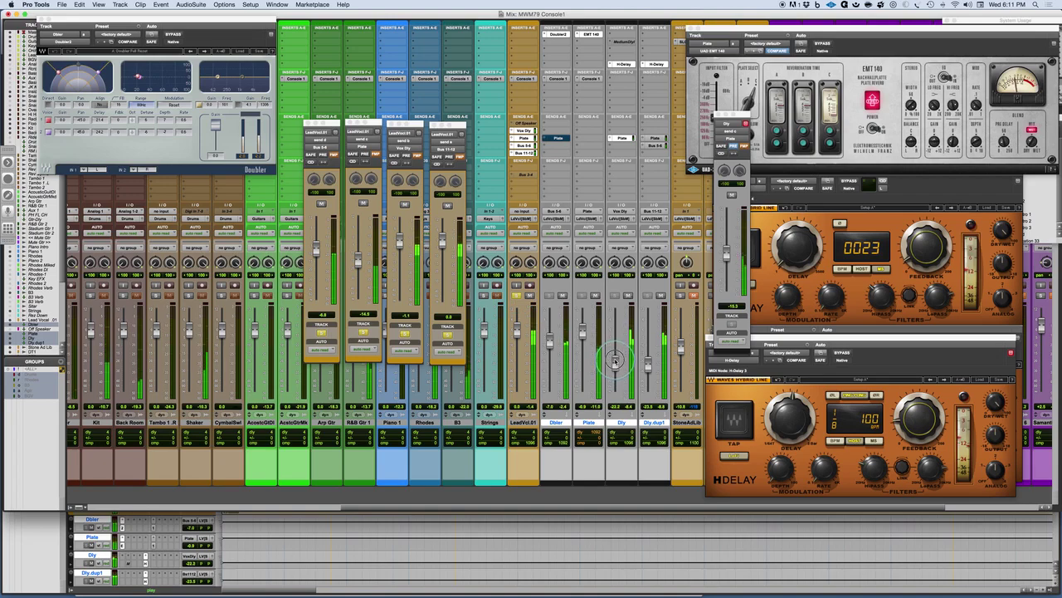
left_click_drag(615, 361, 615, 364)
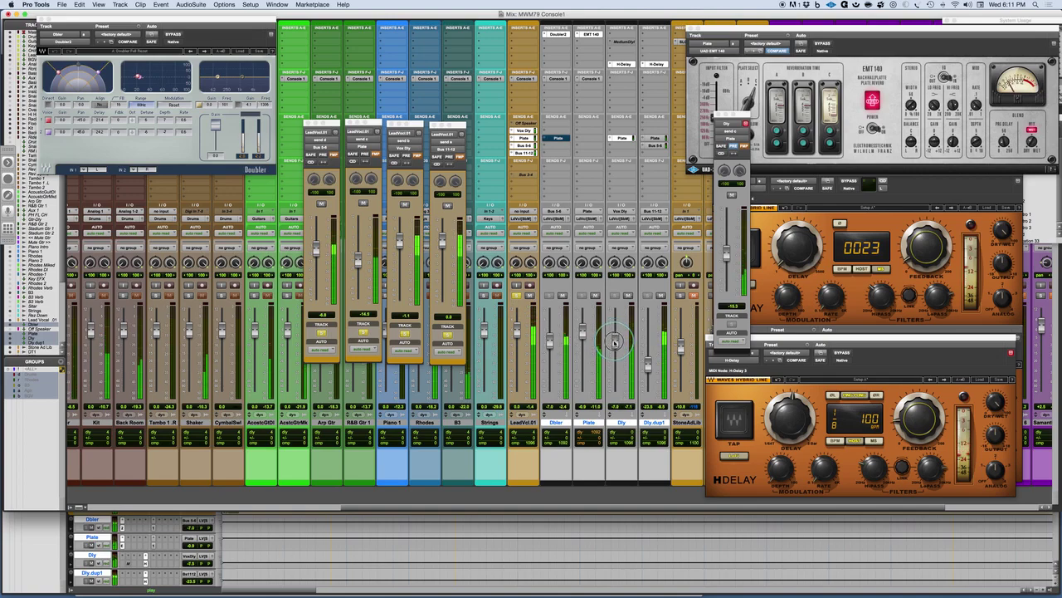
left_click(882, 303)
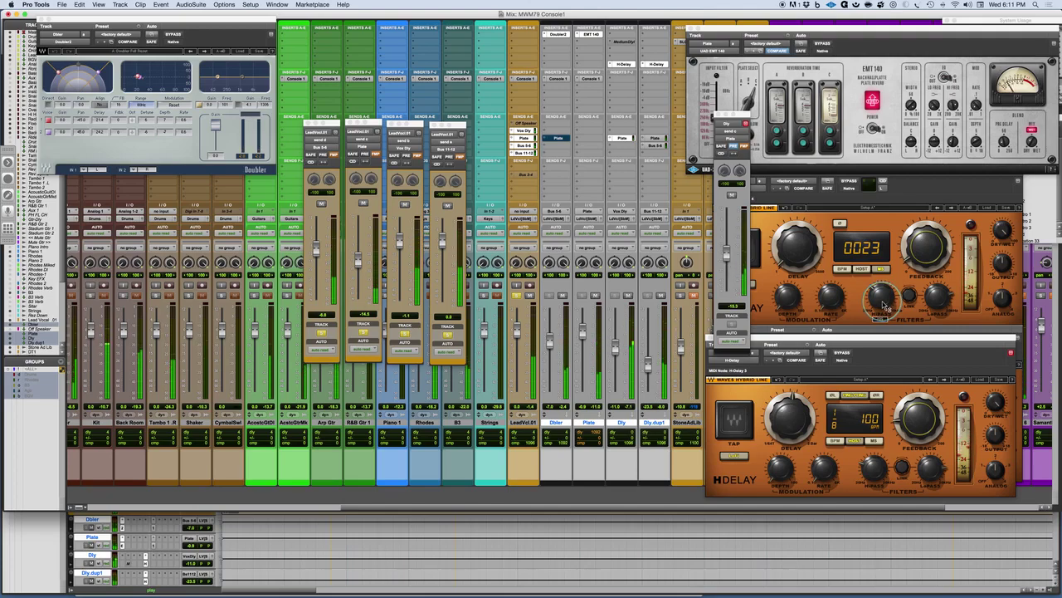
- Adjust the high-pass and low-pass filters on Dly's H-Delay, positioning its window above Dly.dup1's second delay
left_click(885, 306)
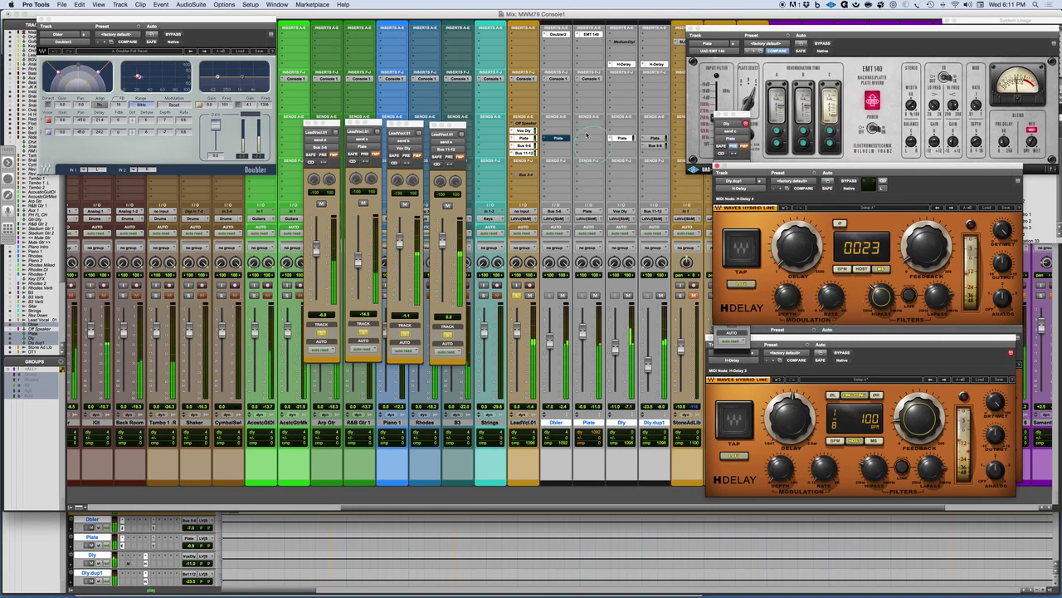
left_click(620, 63)
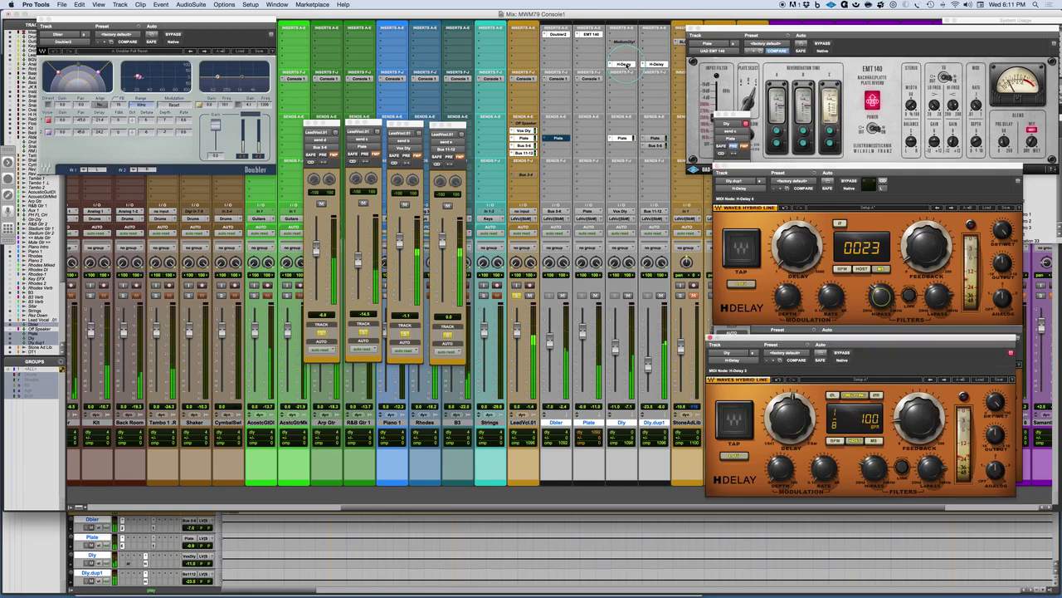
left_click_drag(880, 378, 878, 272)
left_click_drag(868, 367, 866, 313)
left_click_drag(924, 367, 927, 380)
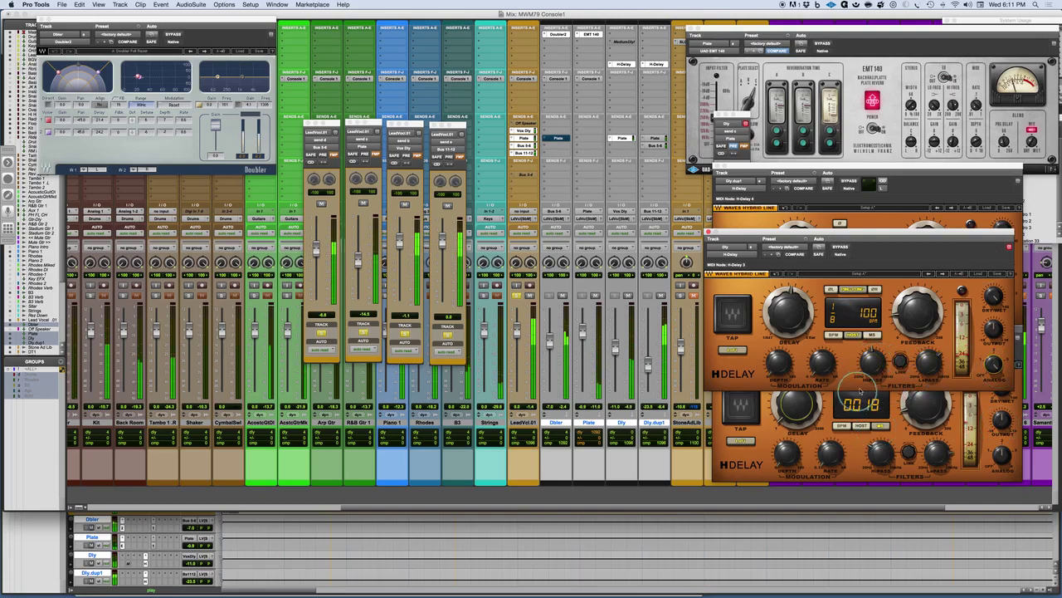
mouse_move(871, 366)
left_mouse_down()
mouse_move(869, 381)
mouse_move(871, 371)
mouse_move(931, 355)
mouse_move(866, 355)
left_mouse_up()
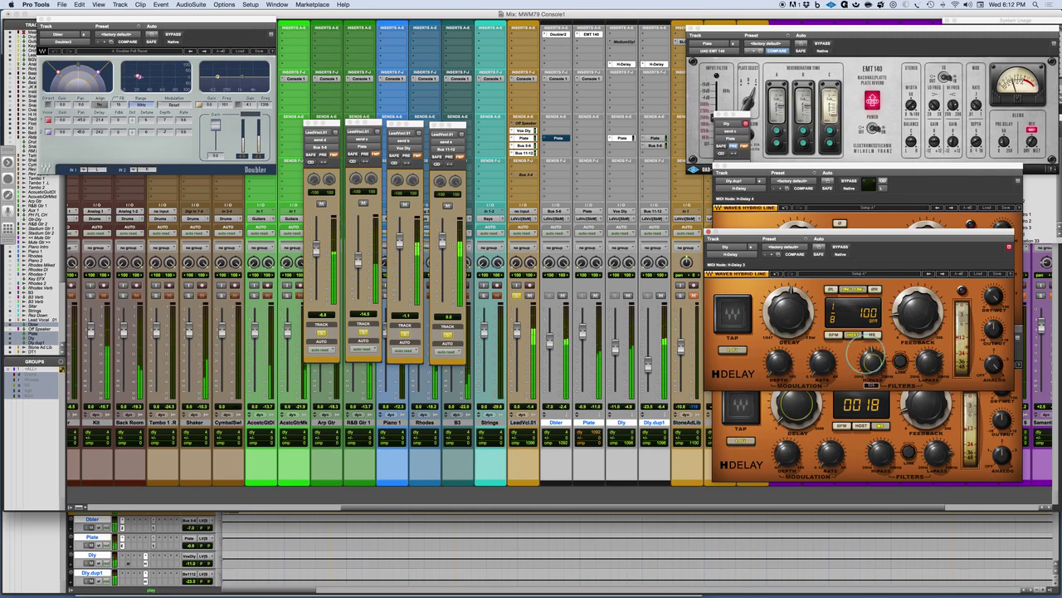
left_click_drag(929, 363, 929, 366)
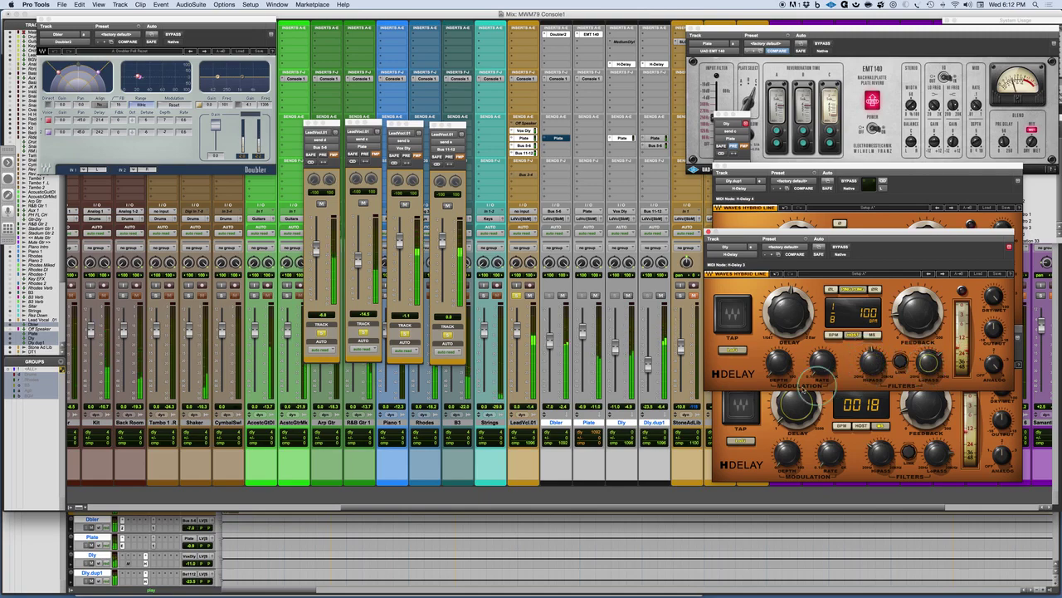
- Lower the Dly return fader during playback and fine-tune the low-pass and high-pass filters on its H-Delay
left_click_drag(616, 349, 617, 362)
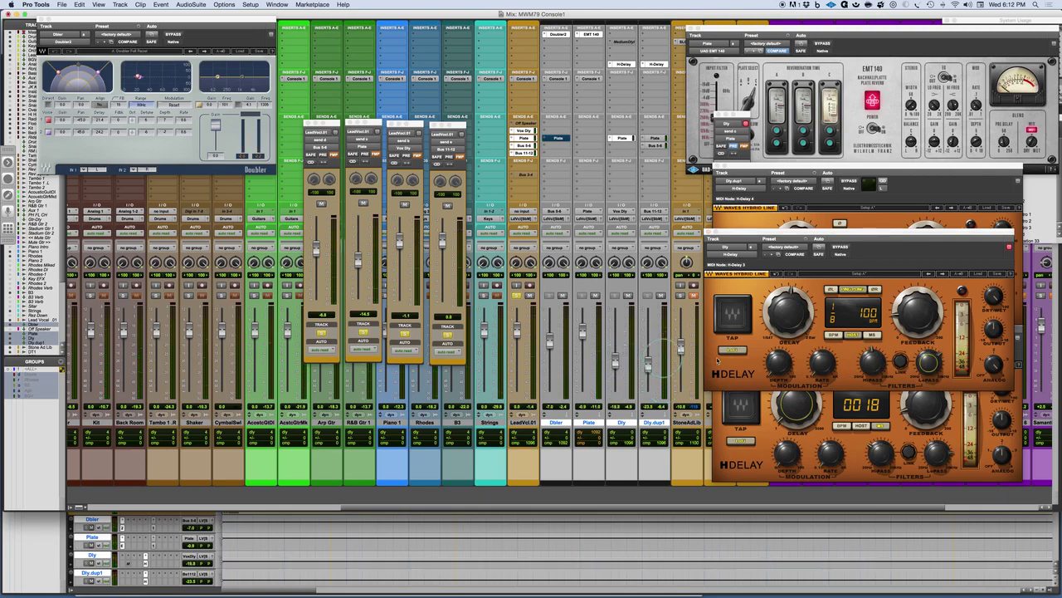
left_click_drag(929, 364, 924, 372)
mouse_move(867, 354)
left_mouse_down()
mouse_move(866, 373)
mouse_move(870, 353)
mouse_move(870, 363)
left_mouse_up()
key("space")
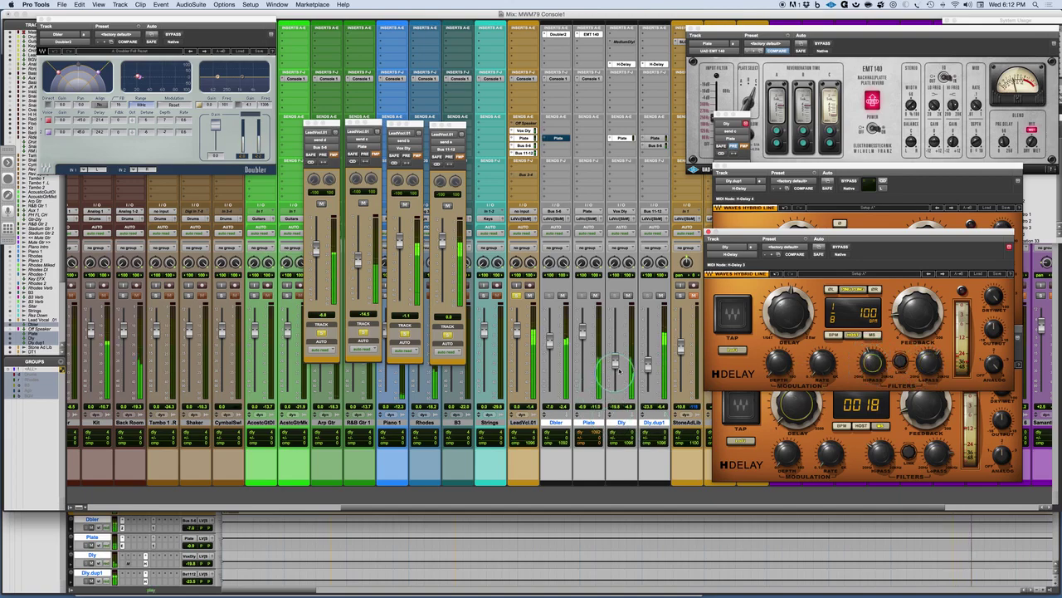
left_click(615, 362)
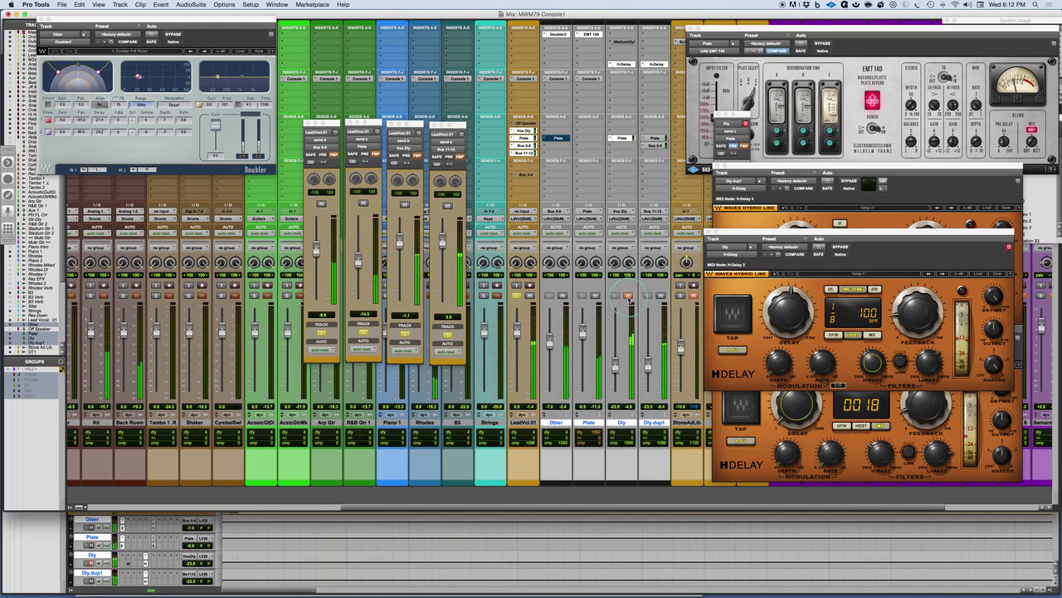
- Lower Dly.dup1's Plate send to about -14.7 dB and mute that send
left_click(660, 163)
left_click(655, 139)
left_click_drag(727, 242, 726, 257)
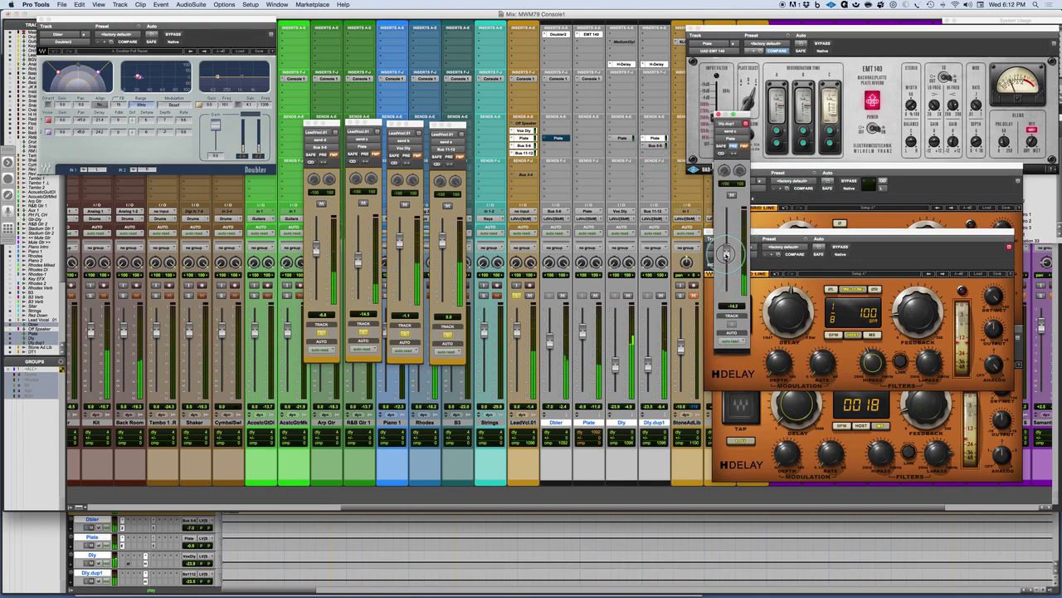
left_click(731, 195)
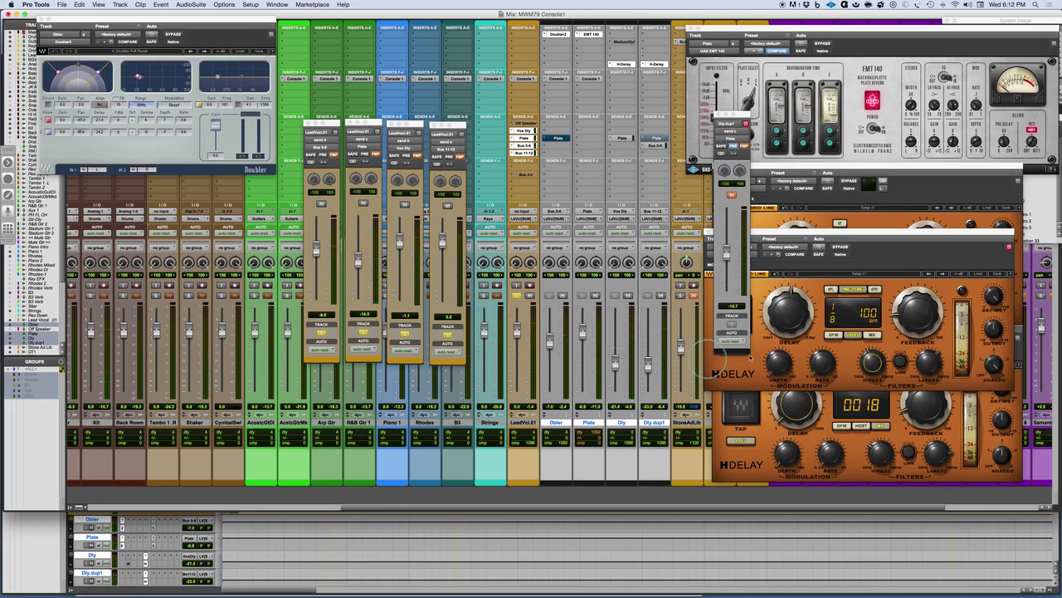
- Raise the Dly return fader to about -17.7 dB and move Dly's H-Delay window clear of the other two delays
left_click(929, 359)
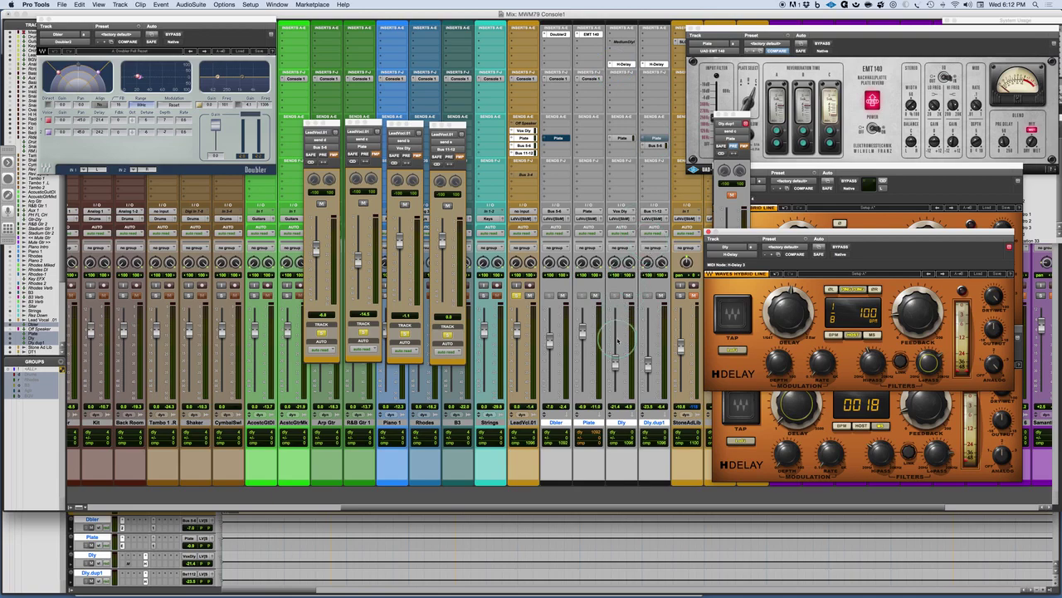
key("space")
left_click_drag(617, 362, 615, 360)
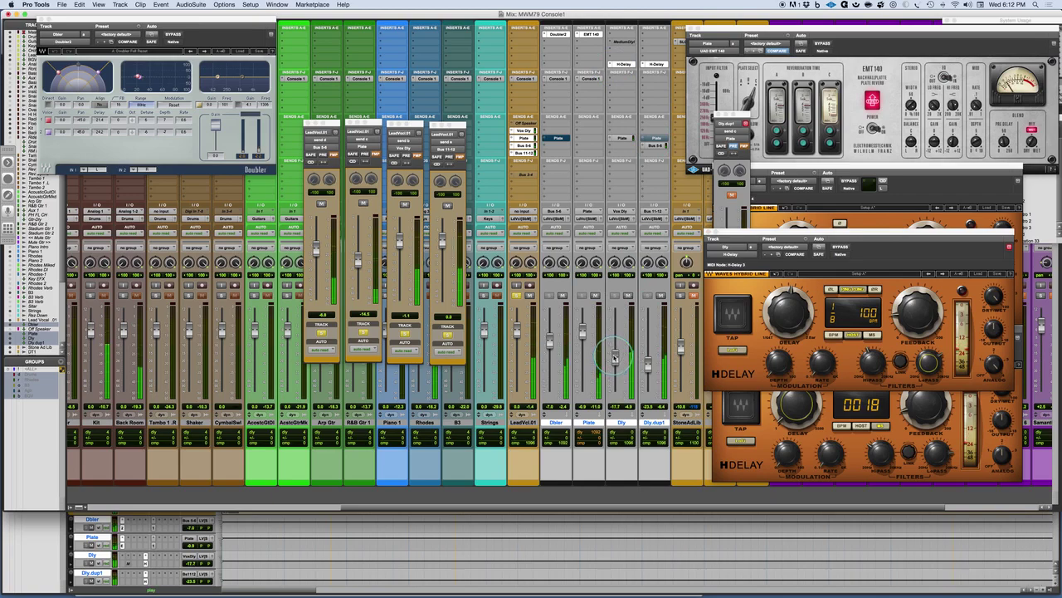
left_click_drag(849, 233, 892, 44)
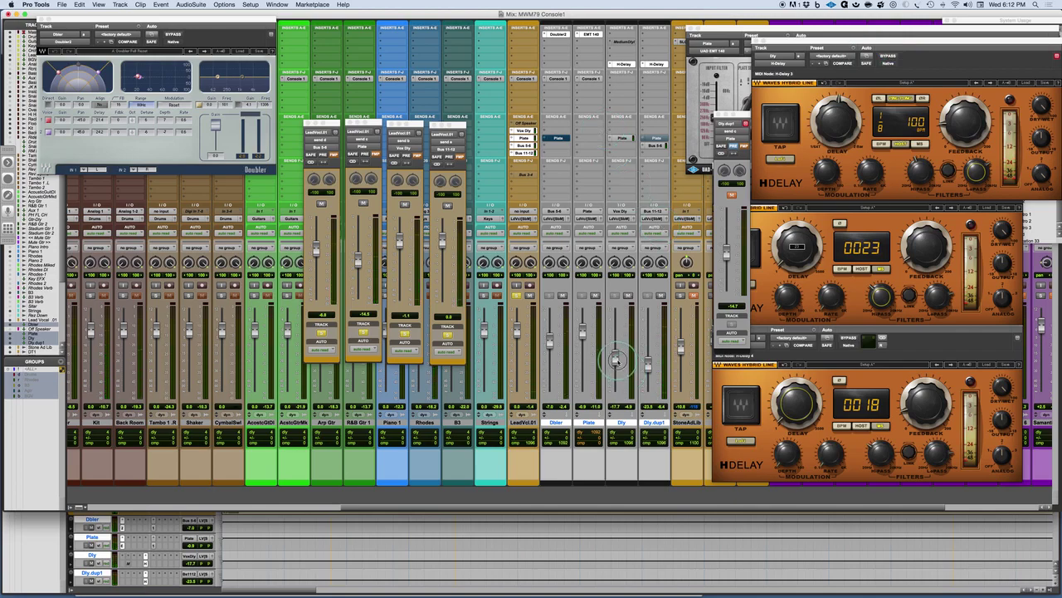
- Unmute Dly.dup1's Plate send and lower its level slightly during playback
left_click(655, 138)
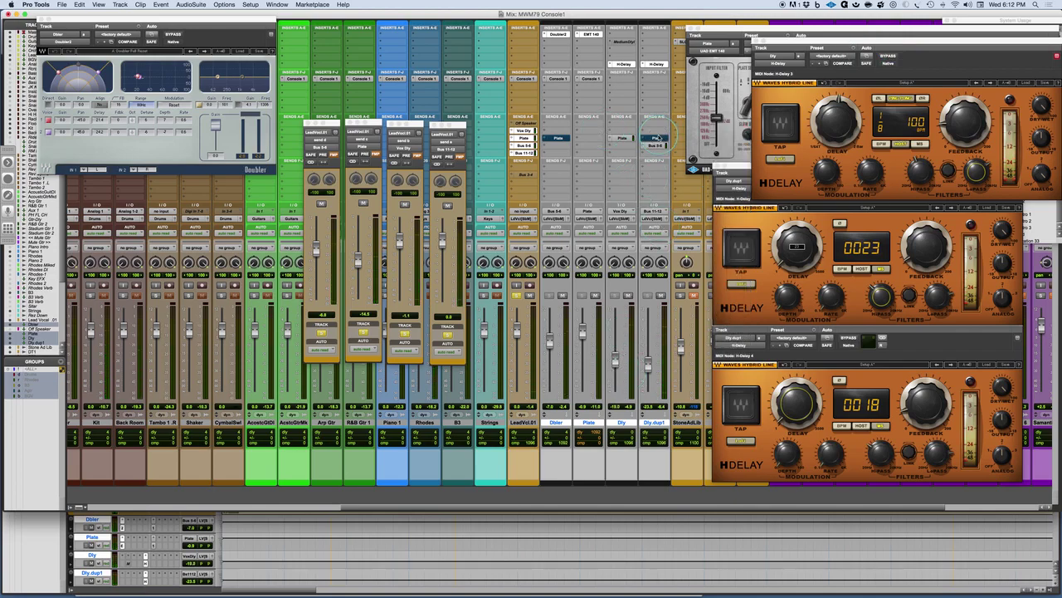
left_click(655, 139)
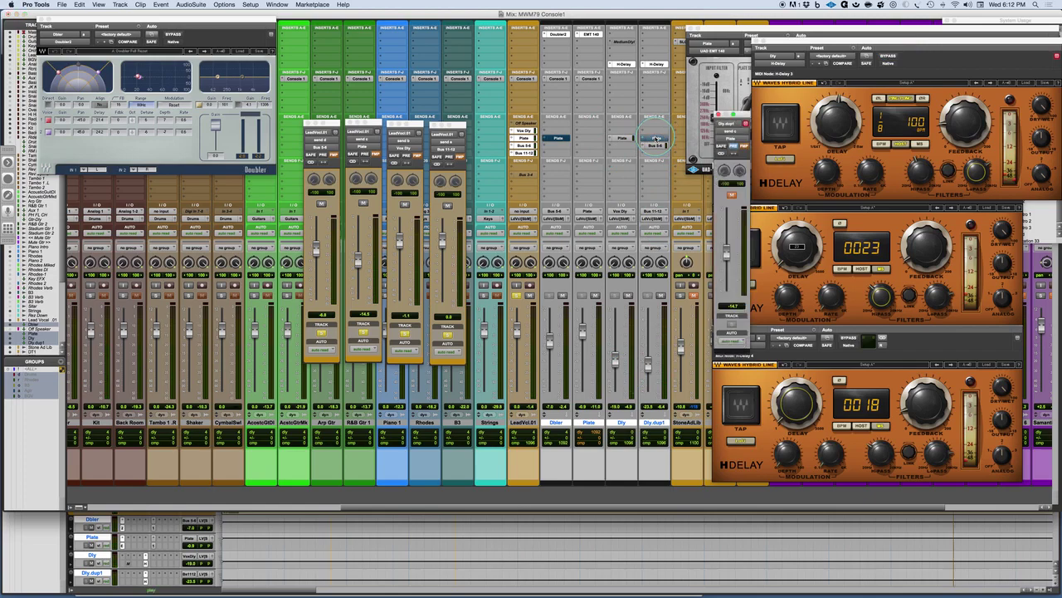
left_click(725, 253)
left_click_drag(725, 253, 725, 256)
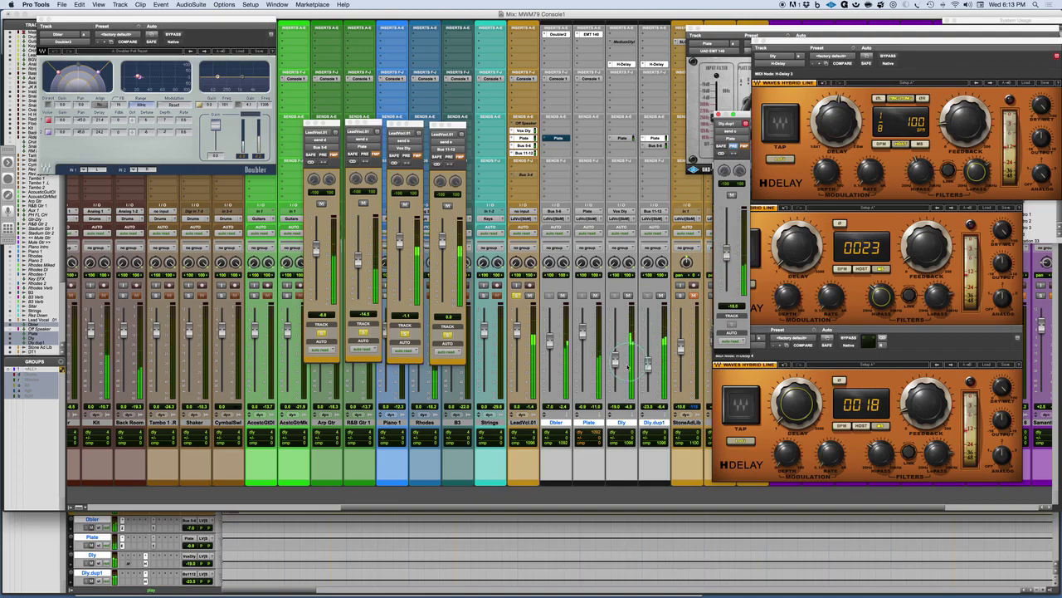
- Lower the Dly return fader to about -28.9 dB and display Dly's Plate send
left_click_drag(615, 358, 615, 368)
left_click(624, 137)
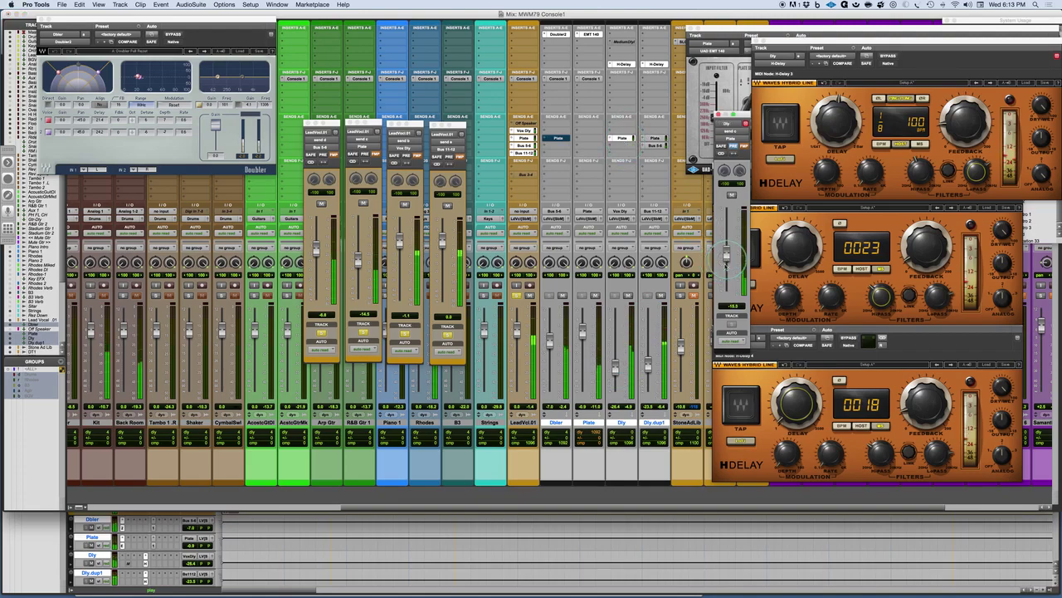
left_click_drag(616, 364, 615, 369)
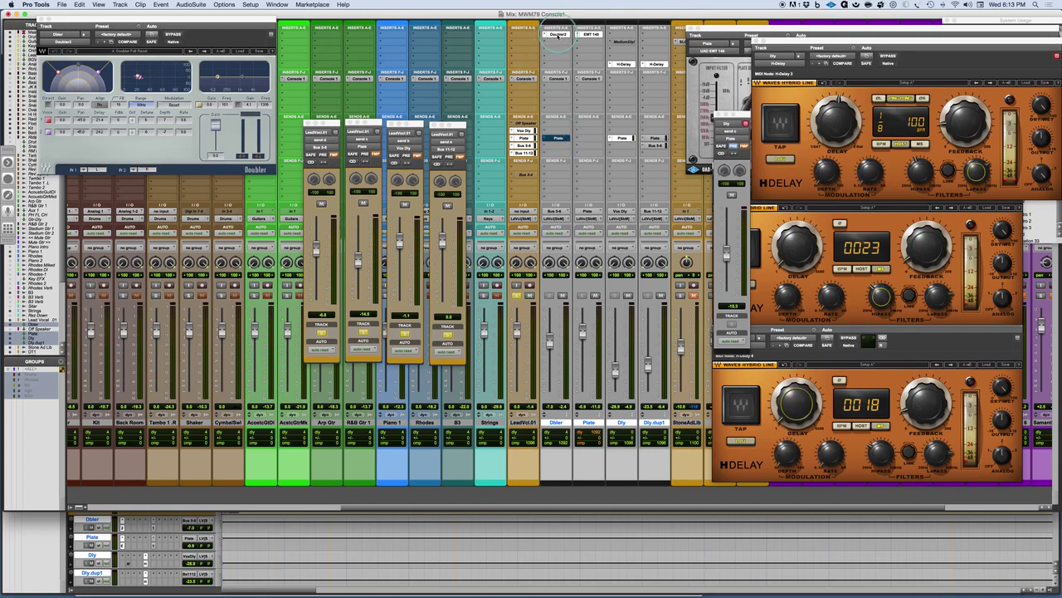
- Mute the lead vocal's Bus 5-6 send and insert AIR Flanger (stereo) after Doubler2 on the Dbler return
left_click(322, 203)
left_click(545, 41)
mouse_move(585, 59)
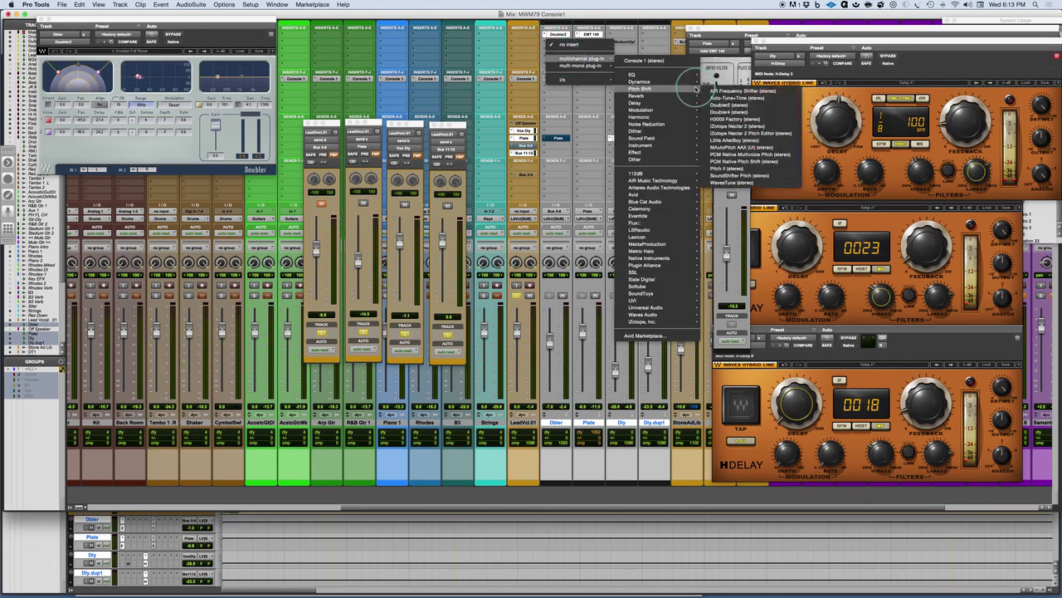
mouse_move(653, 111)
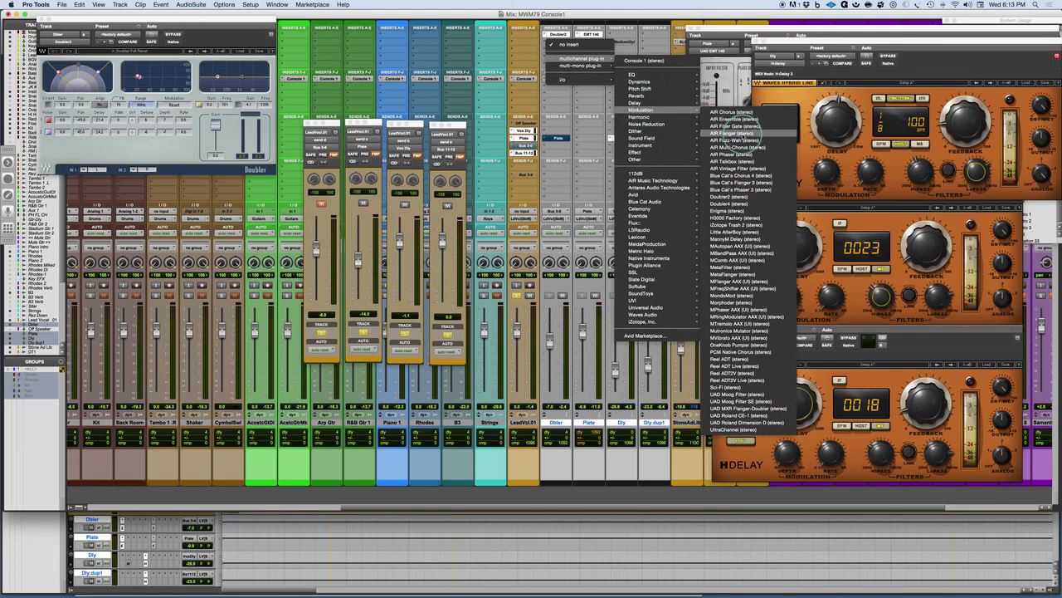
left_click(734, 133)
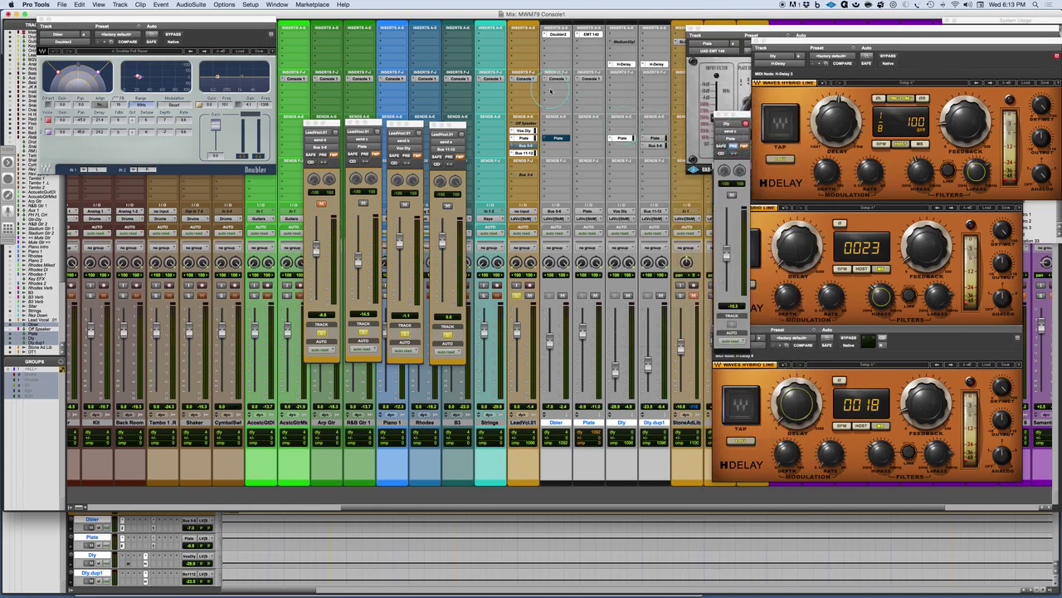
- Bypass Doubler2, unmute the lead vocal's Bus 5-6 send, and mute the Plate, Dly and Dly.dup1 returns to isolate the flanger during playback
key("space")
left_click(558, 37, "super")
left_click(321, 203)
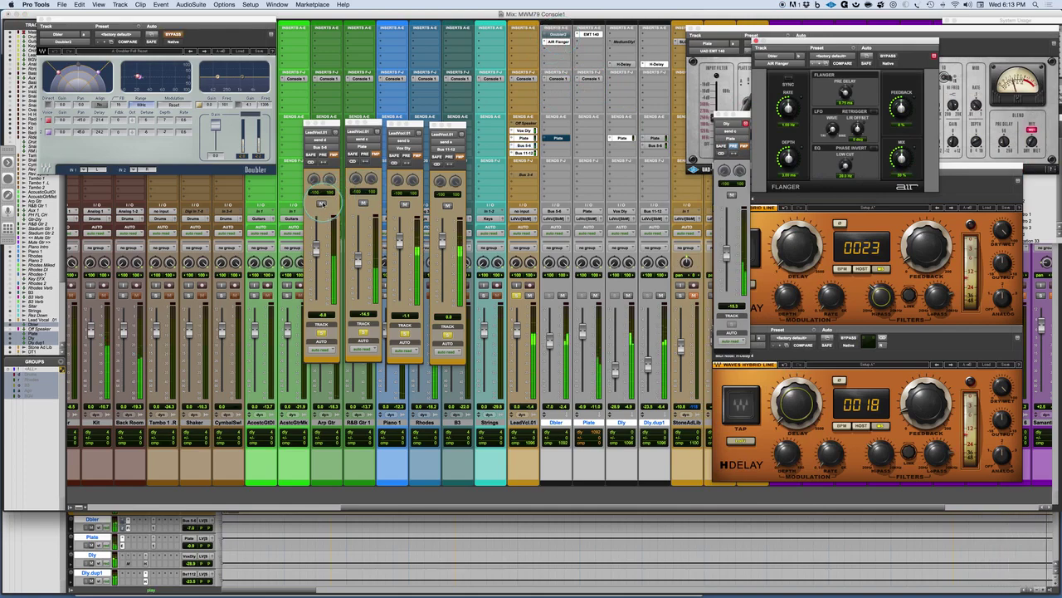
left_click(596, 295)
left_click(629, 296)
left_click(660, 295)
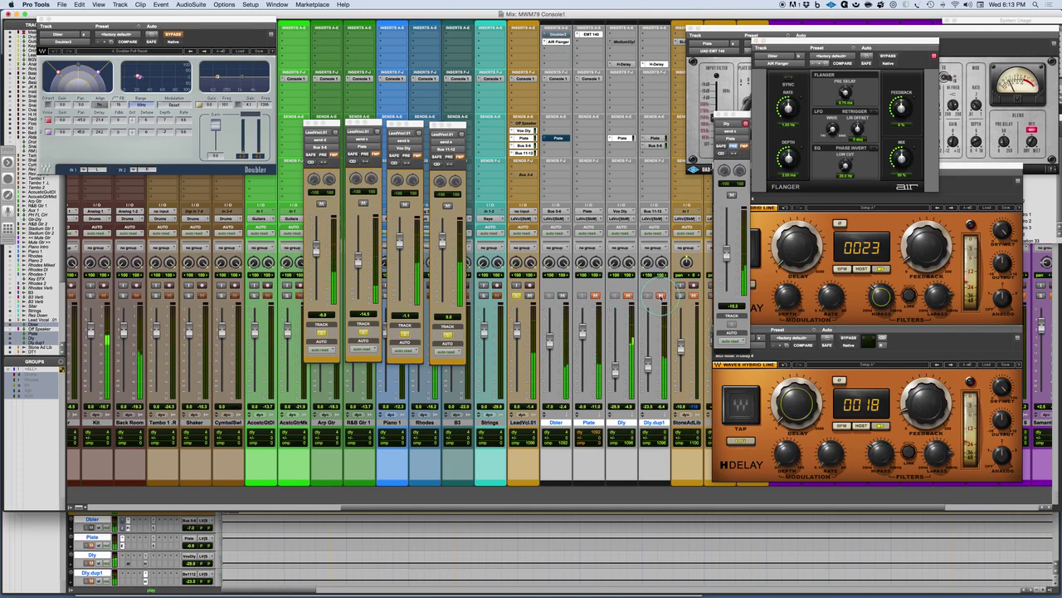
- Adjust AIR Flanger's feedback and depth and shorten its pre-delay while the lead vocal plays
left_click(811, 127)
left_click_drag(898, 106, 896, 81)
left_click(900, 159)
left_click_drag(787, 154, 787, 135)
left_click(901, 107)
left_click_drag(901, 107, 831, 128)
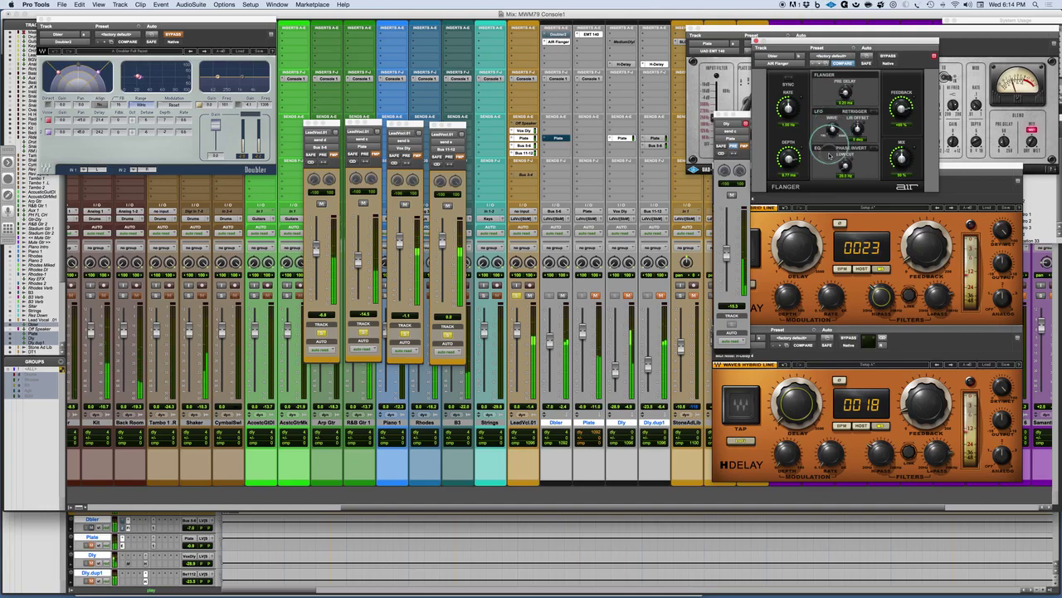
mouse_move(898, 124)
left_mouse_down()
mouse_move(907, 170)
mouse_move(888, 108)
left_mouse_up()
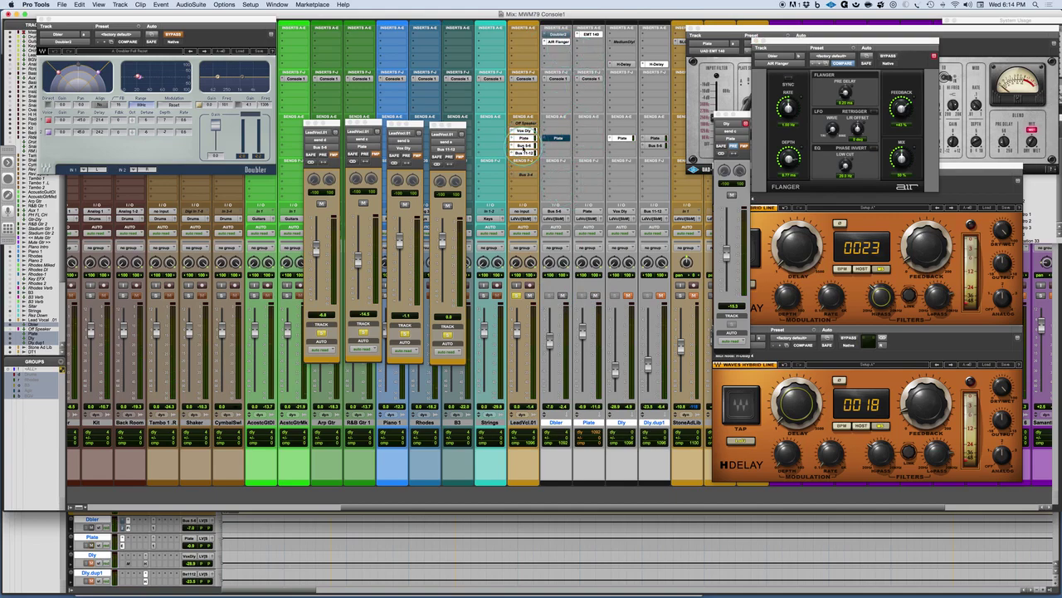
- Copy the lead vocal's Bus 5-6 send to the Plate return, unmute the copy and raise it to +3.1 dB
left_click_drag(562, 145, 588, 142)
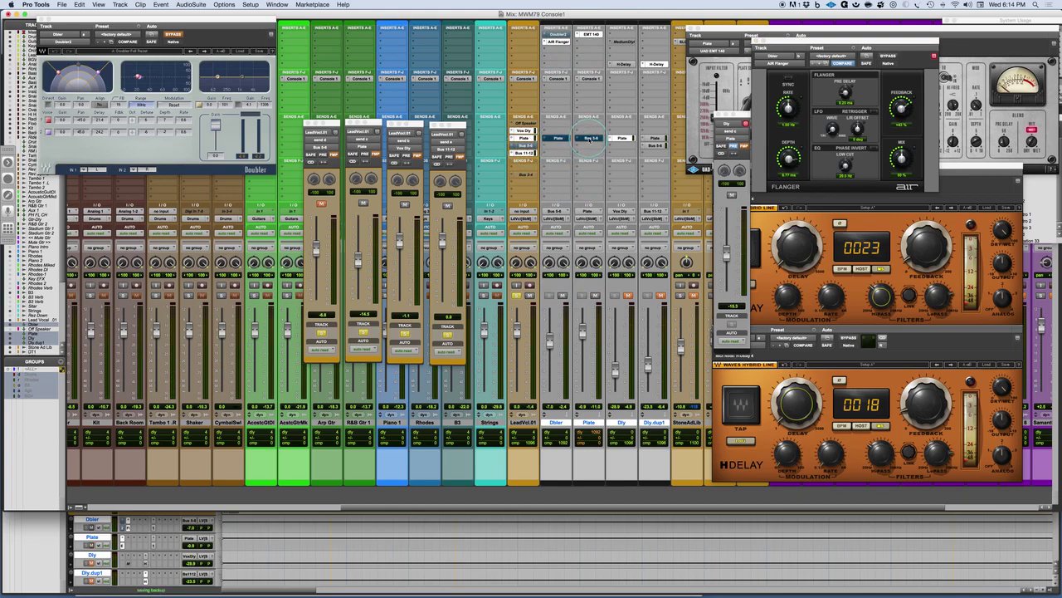
key("space")
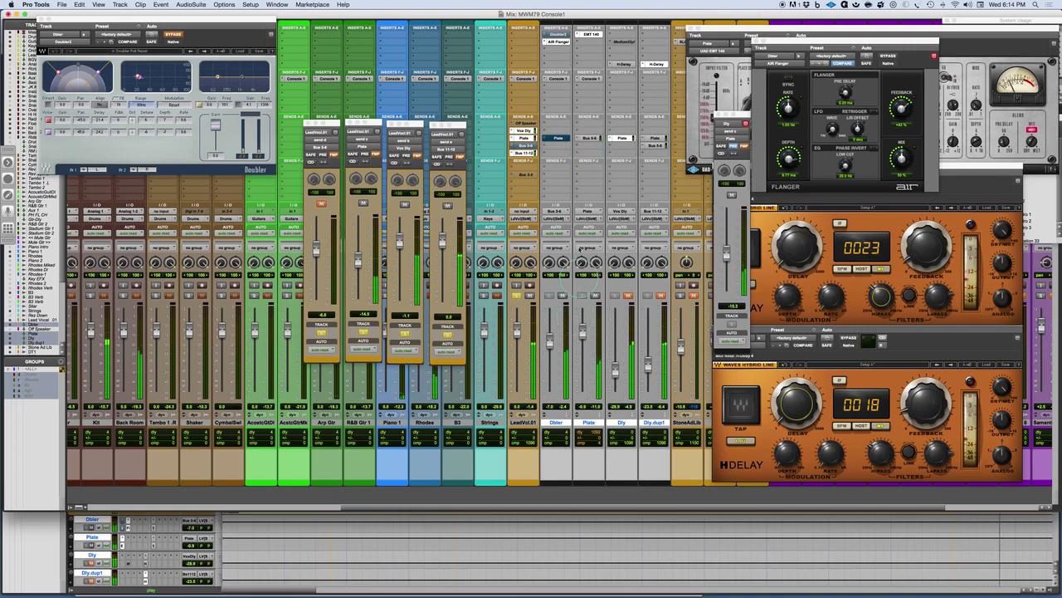
left_click(590, 138)
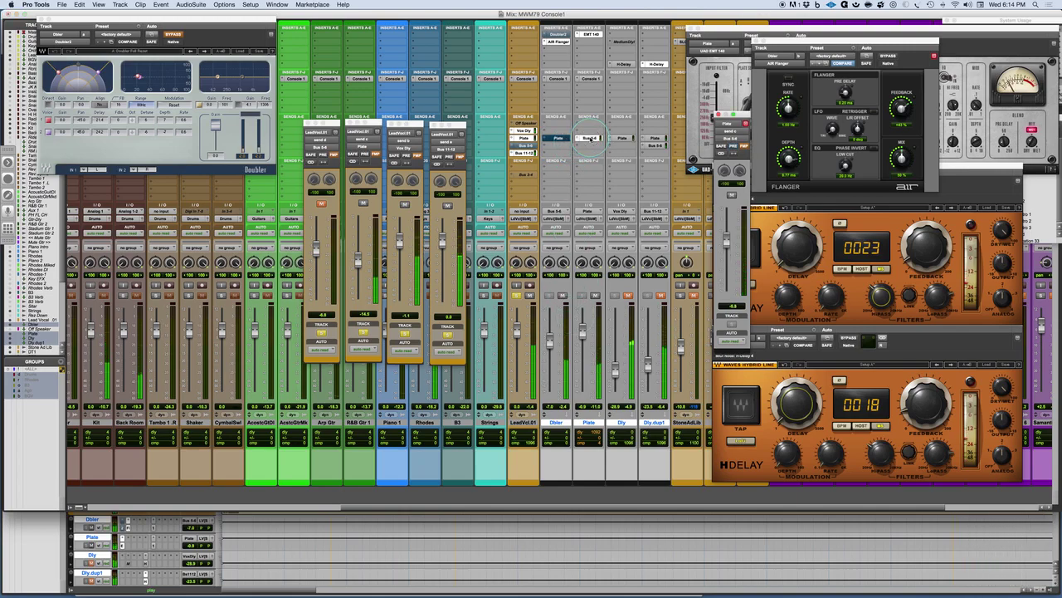
left_click_drag(726, 241, 726, 226)
- Set AIR Flanger's rate to 0.27 Hz and depth to 11.17 ms, and fine-tune its feedback and low cut
left_click(785, 111)
mouse_move(784, 110)
left_mouse_down()
mouse_move(781, 131)
mouse_move(785, 114)
left_mouse_up()
left_click_drag(898, 108, 900, 106)
left_click_drag(785, 108, 785, 112)
left_click_drag(787, 158, 787, 158)
left_click_drag(903, 158, 844, 170)
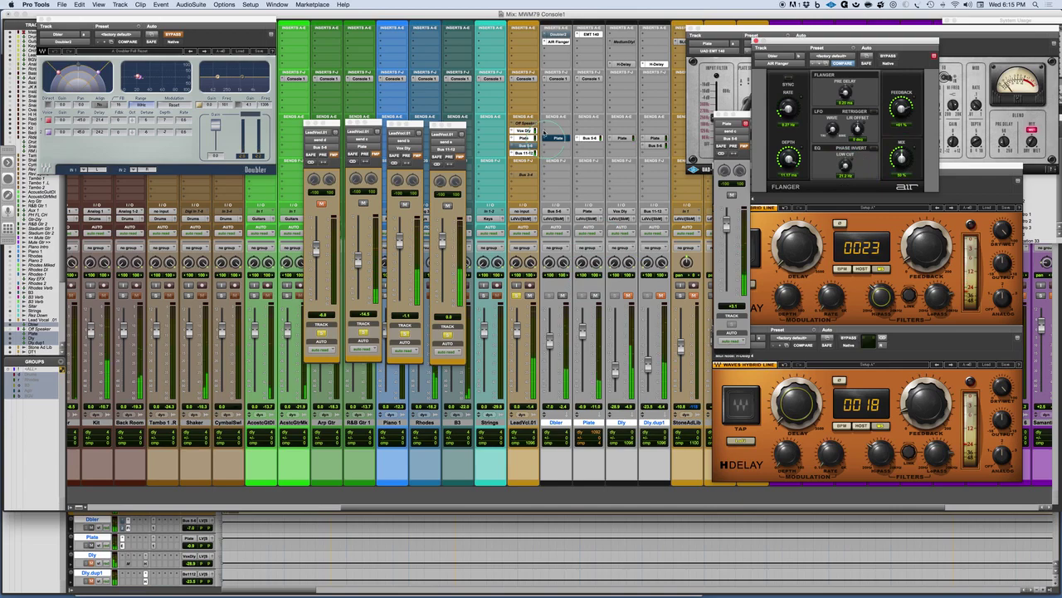
- Mute the Plate sends on Dly and Dly.dup1 plus Dly.dup1's Bus 5-6 send, and audition the flanged plate
left_click(632, 307)
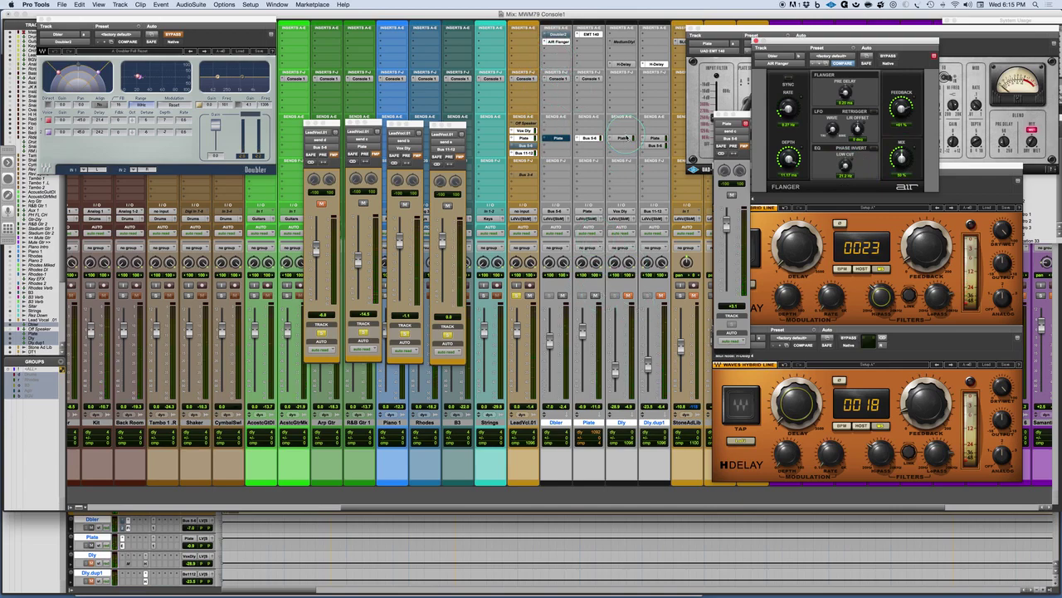
left_click(624, 138, "super")
left_click(656, 138, "super")
left_click(656, 146, "super")
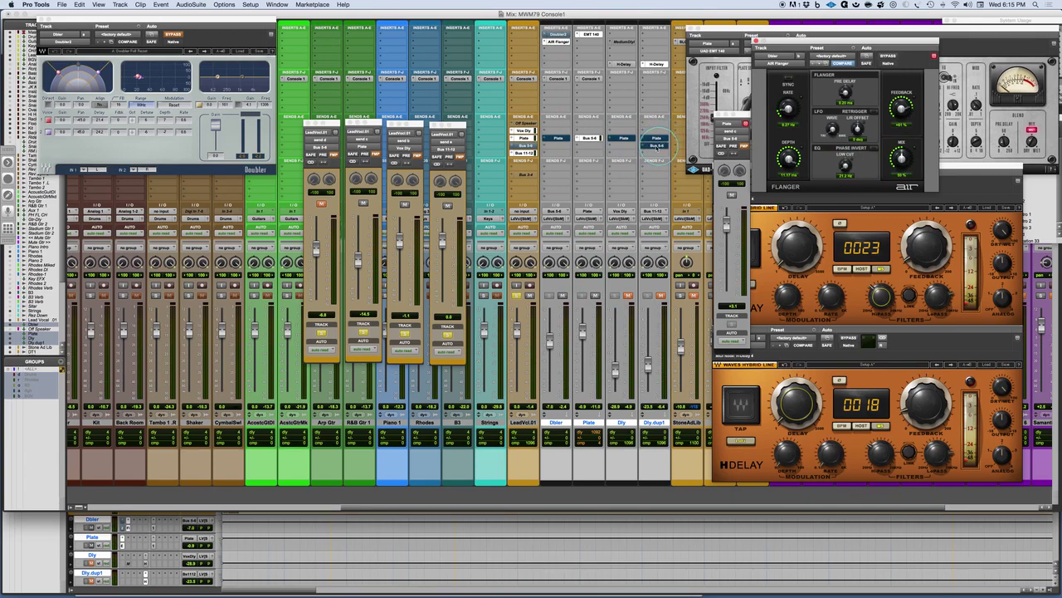
left_click(555, 37)
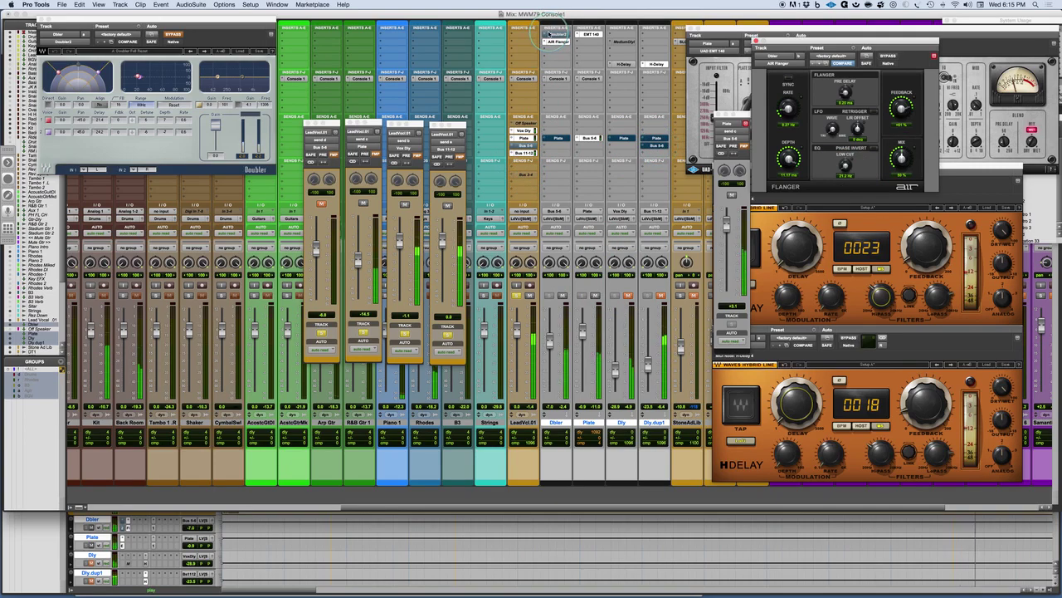
left_click(592, 324)
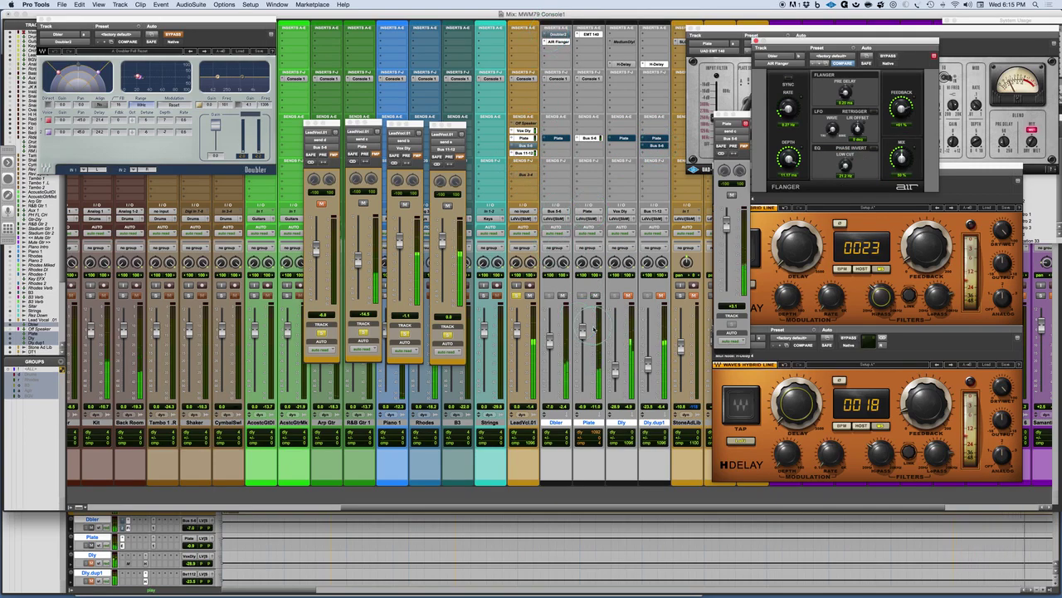
left_click(724, 226)
key("space")
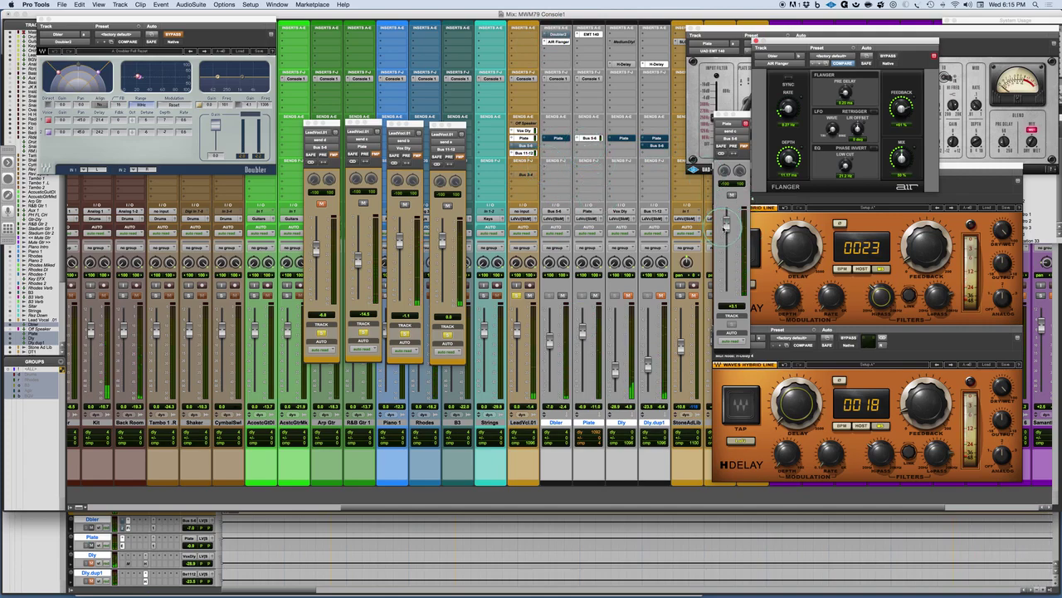
- Re-enable Doubler2 on the Dbler return and make its AIR Flanger insert inactive
left_click(551, 40)
left_click(561, 34)
left_click(560, 41, "ctrl+super")
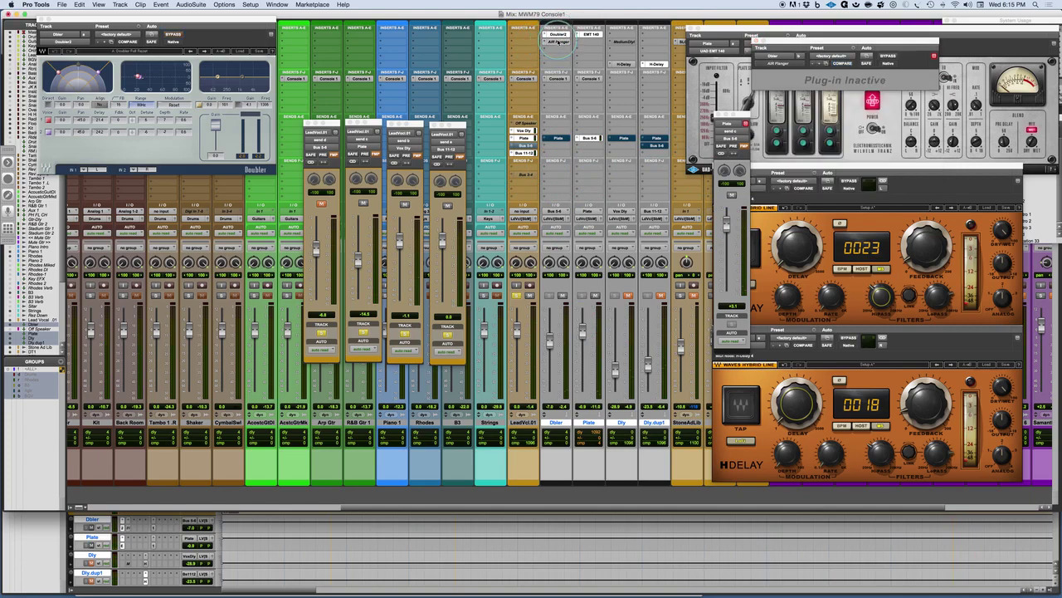
- Close the AIR Flanger window, unmute the lead vocal's Bus 5-6 send and make the Plate return's Bus 5-6 send inactive
left_click(756, 40)
left_click(326, 201)
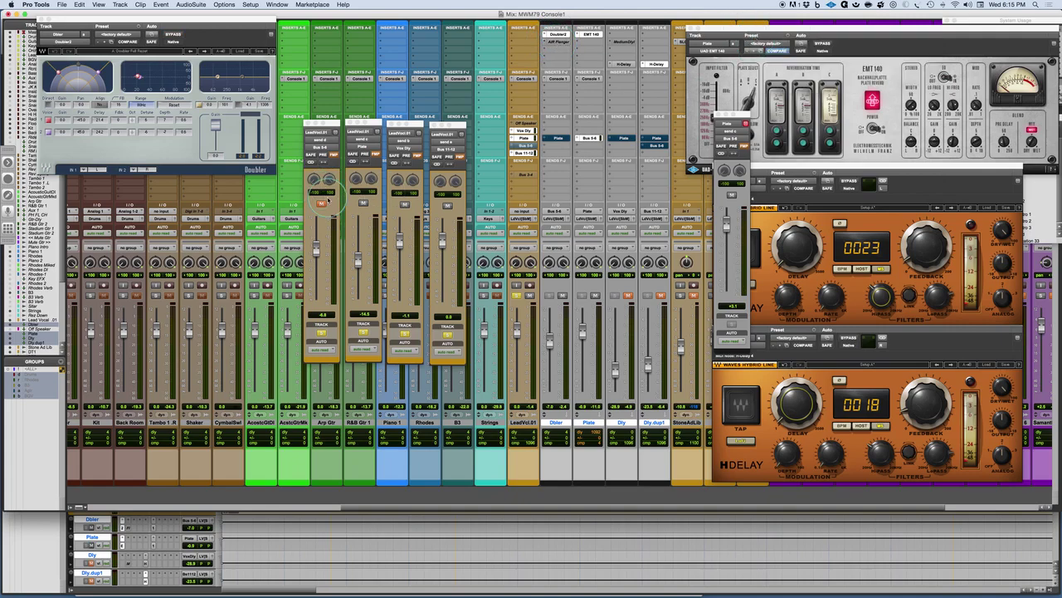
left_click(323, 203)
left_click(594, 137, "super")
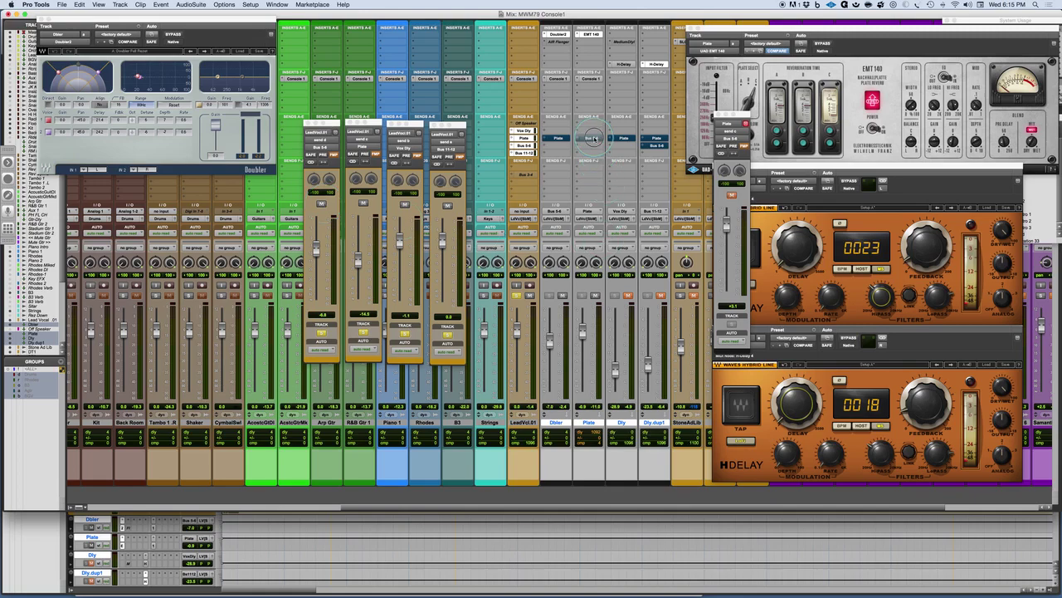
left_click(594, 137, "super")
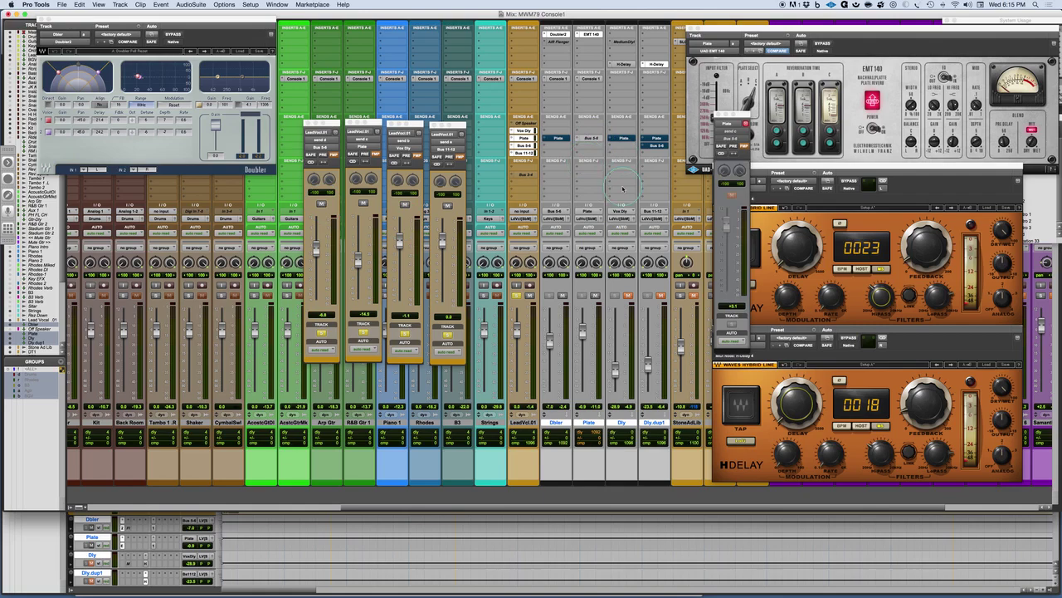
- Unmute the Dly return, take the lead vocal out of solo and raise Dly to about -22.2 dB in the full mix
left_click(628, 295)
left_click(516, 295)
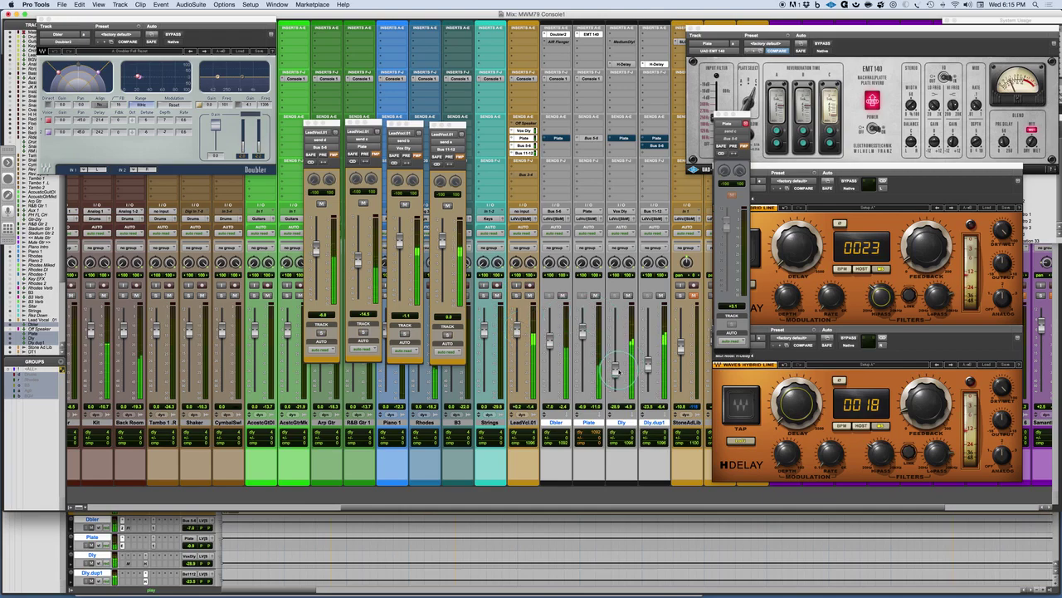
left_click_drag(616, 367, 617, 365)
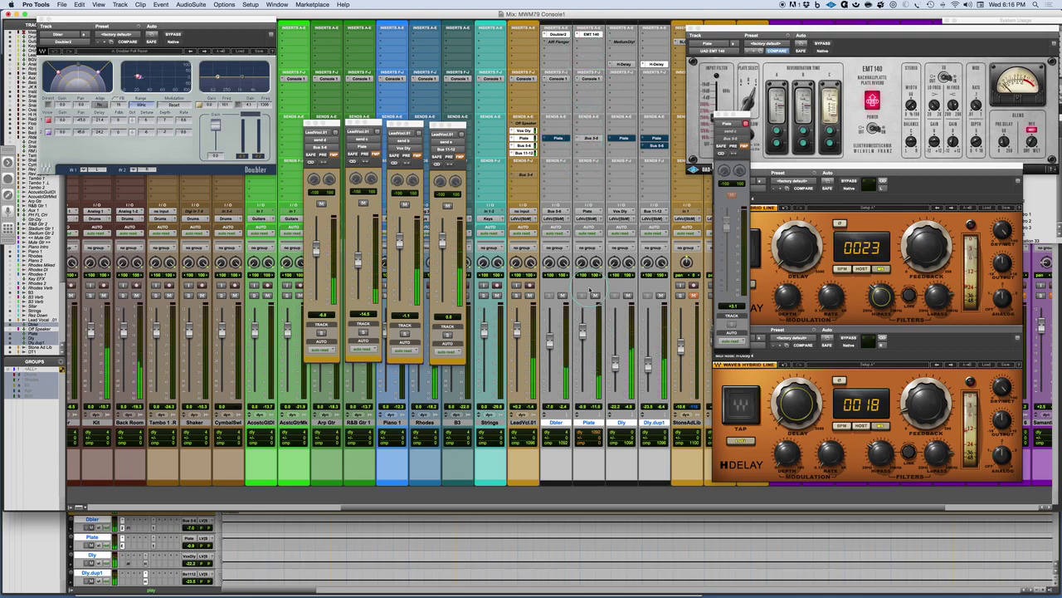
- Lower the Dly return to about -28.8 dB and enable its send to the Plate return with the send fader open
left_click(623, 155)
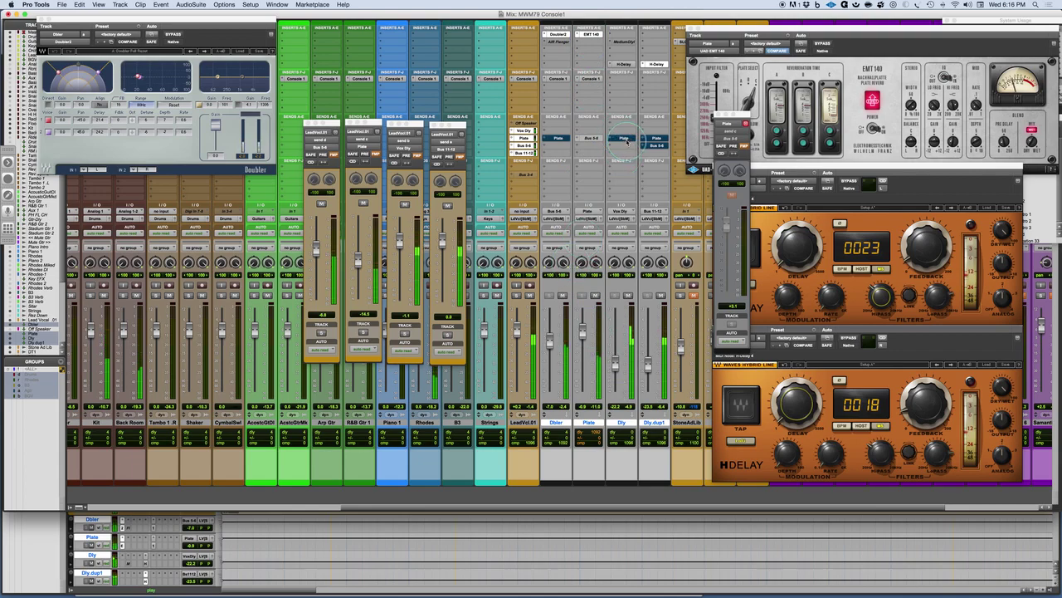
left_click(627, 141, "super")
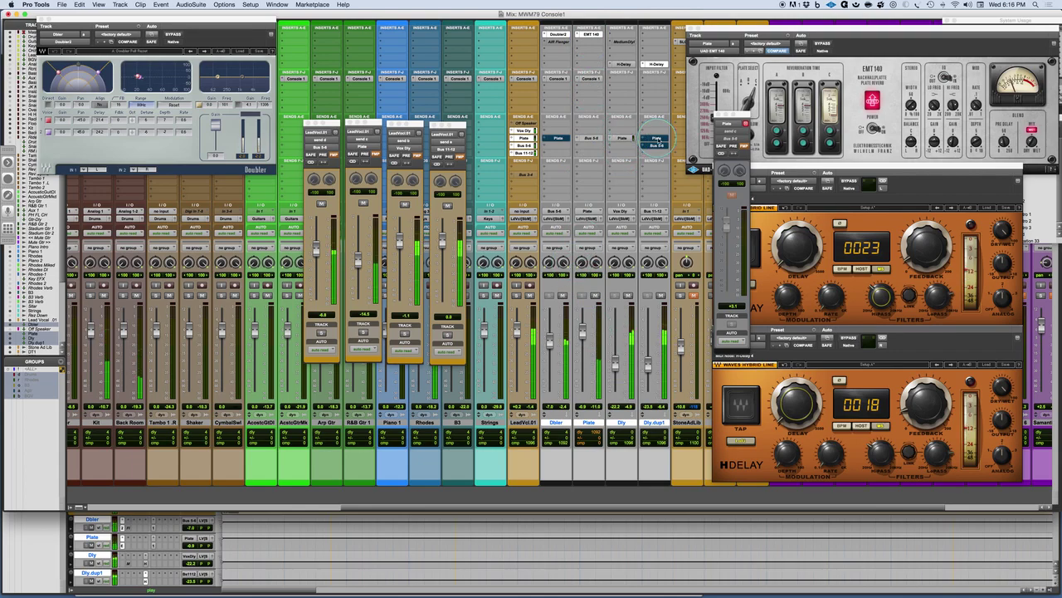
left_click(615, 364)
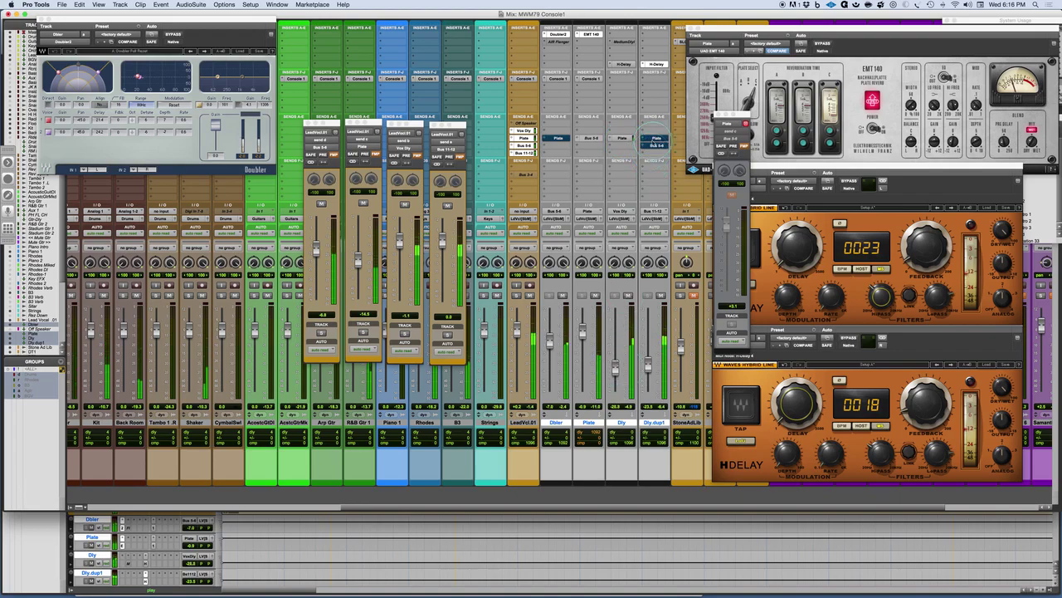
left_click(624, 137)
left_click(626, 139, "super")
left_click(627, 138, "super")
left_click(627, 139)
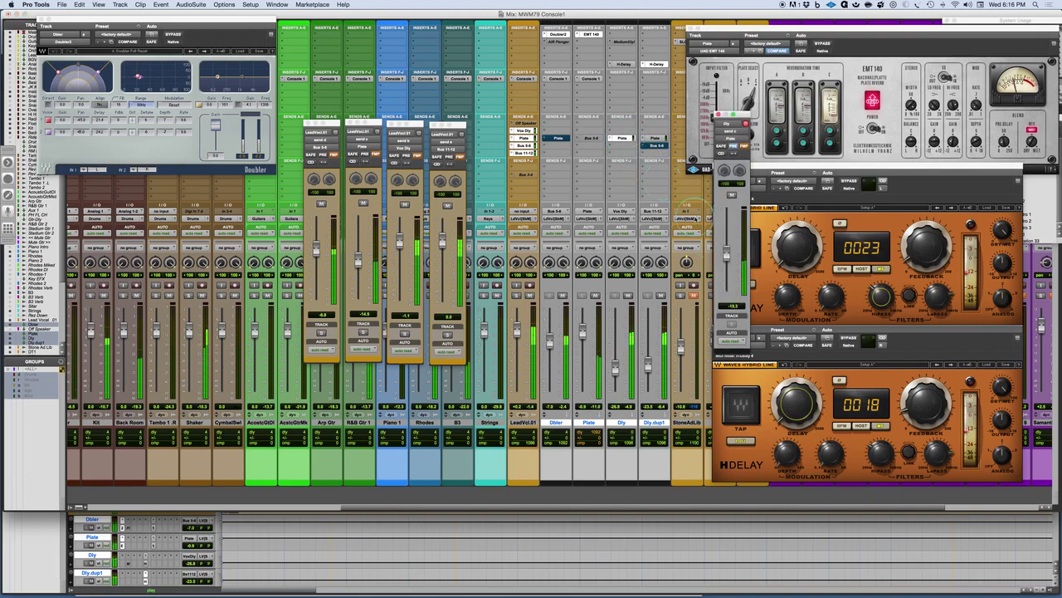
- Make the Plate and Bus 5-6 sends on Dly.dup1 inactive
left_click(656, 139)
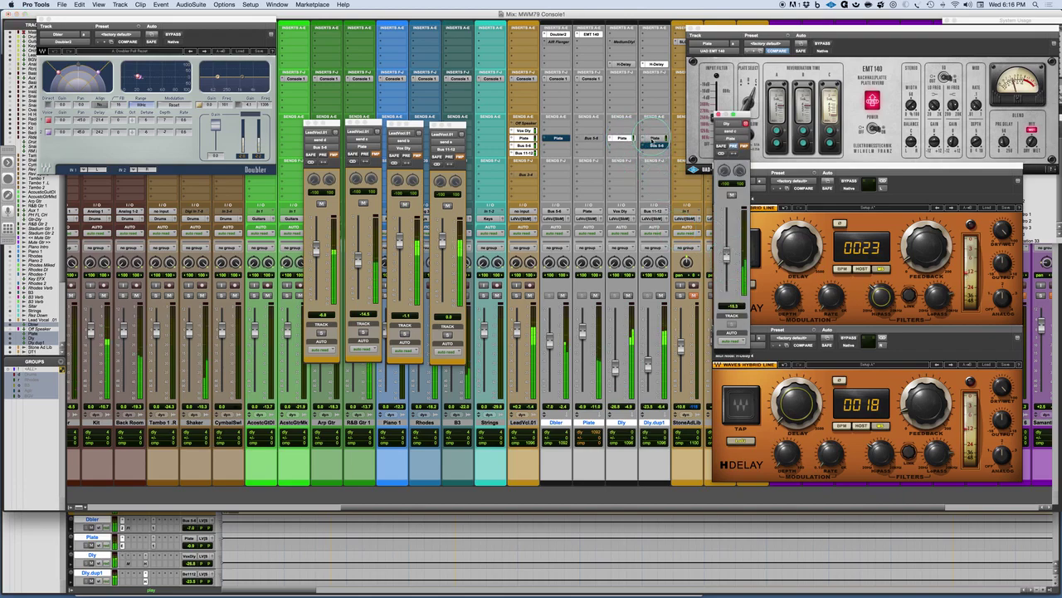
left_click(656, 146, "super")
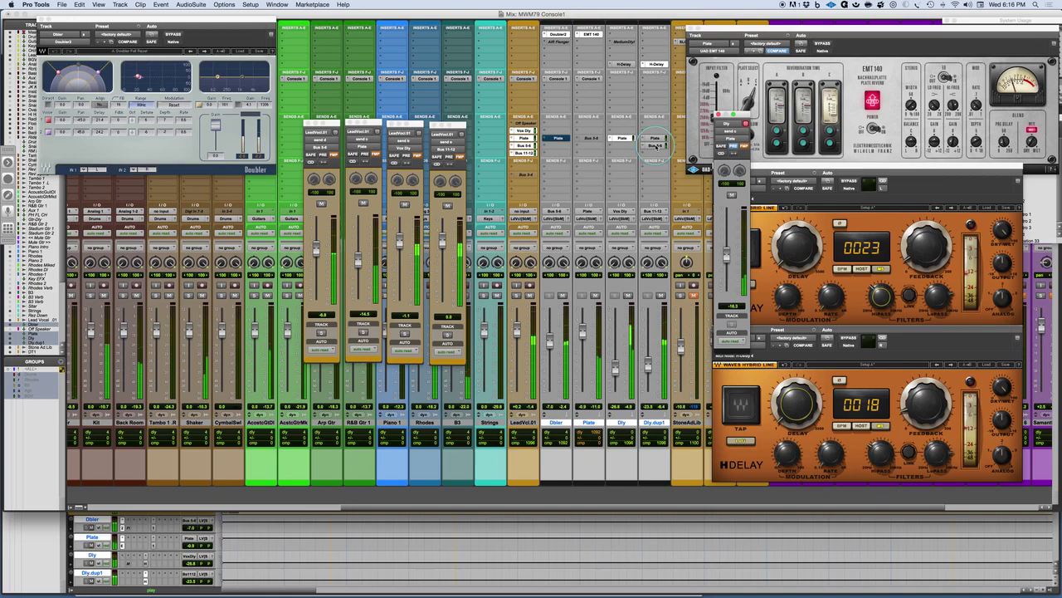
- Raise the Dly.dup1 return to about -19 dB and the Dly return to -10.2 dB during playback
left_click(618, 378)
left_click_drag(619, 379, 649, 358)
left_click(650, 366)
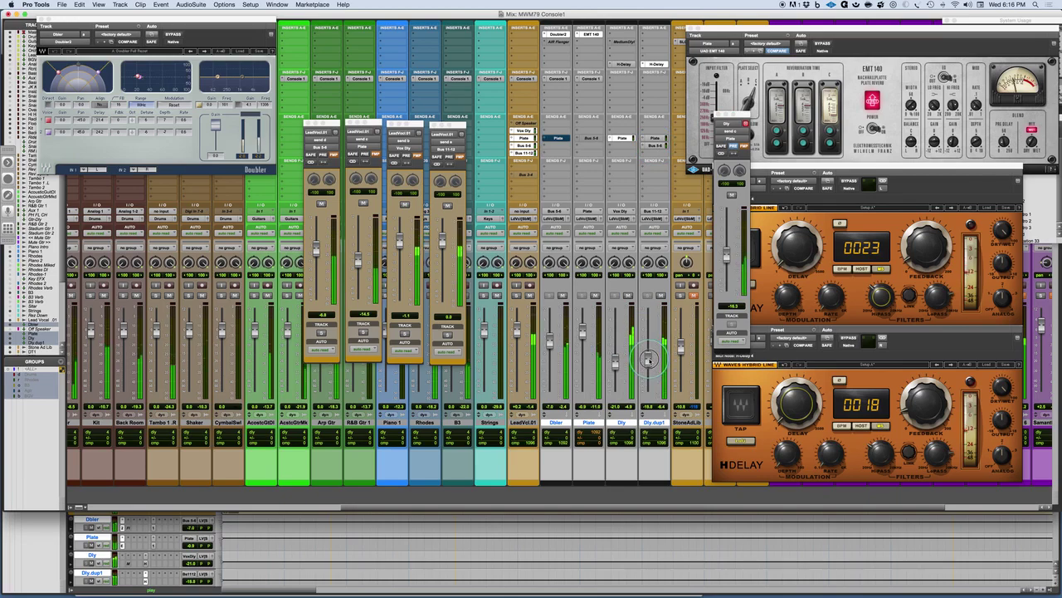
left_click(616, 364)
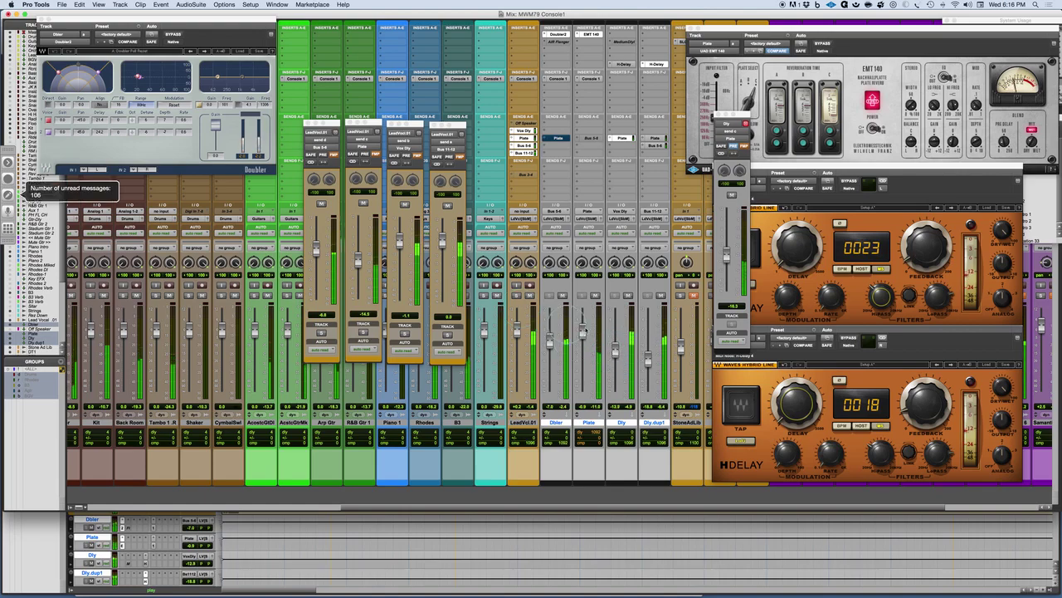
left_click_drag(616, 351, 616, 348)
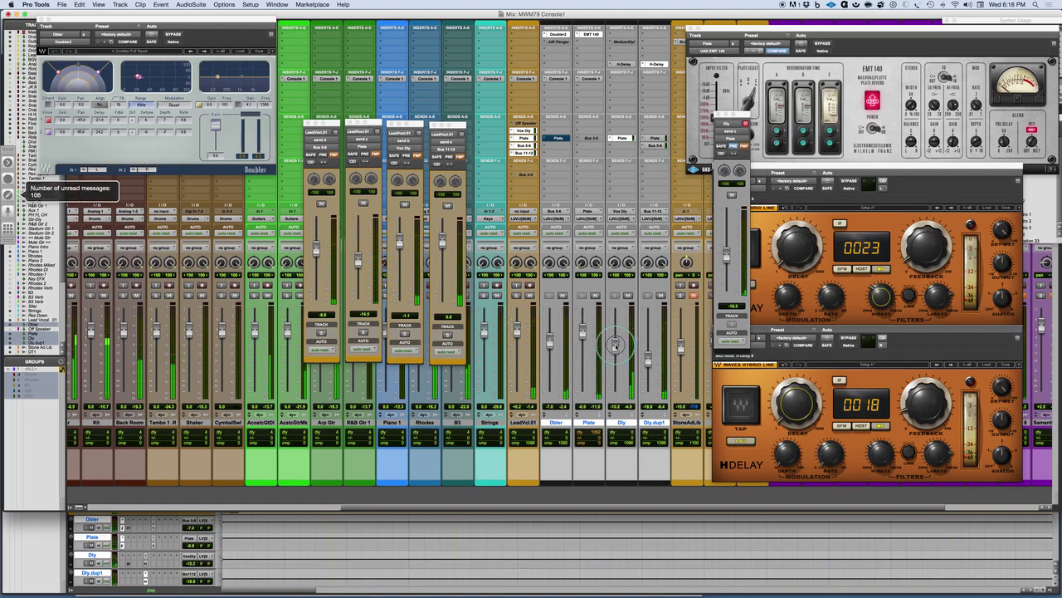
- Open the H-Delay insert on Dly and fine-tune its feedback
left_click(623, 64)
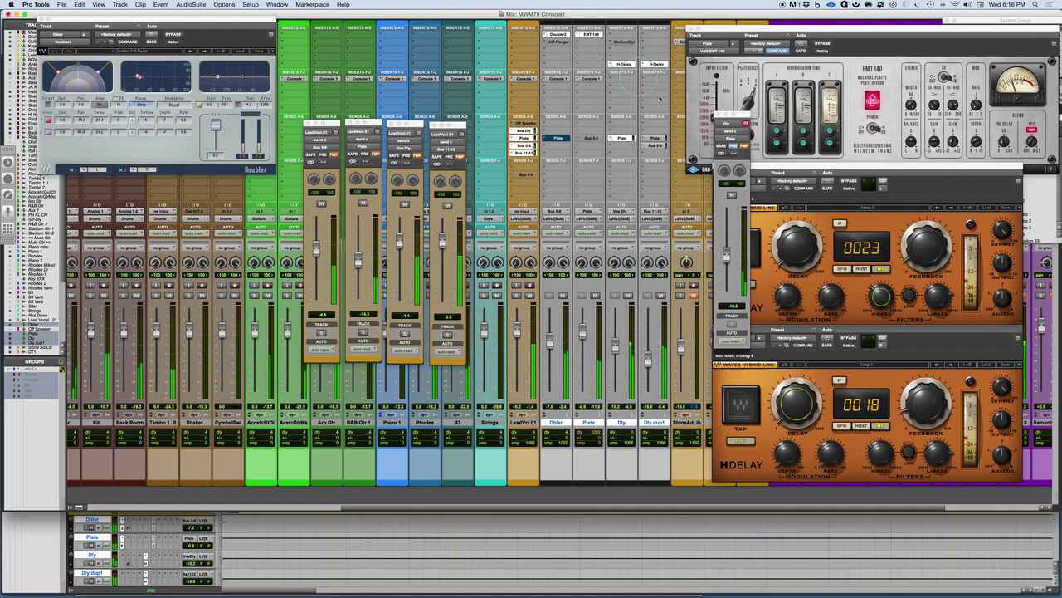
left_click(837, 405)
left_click(709, 24)
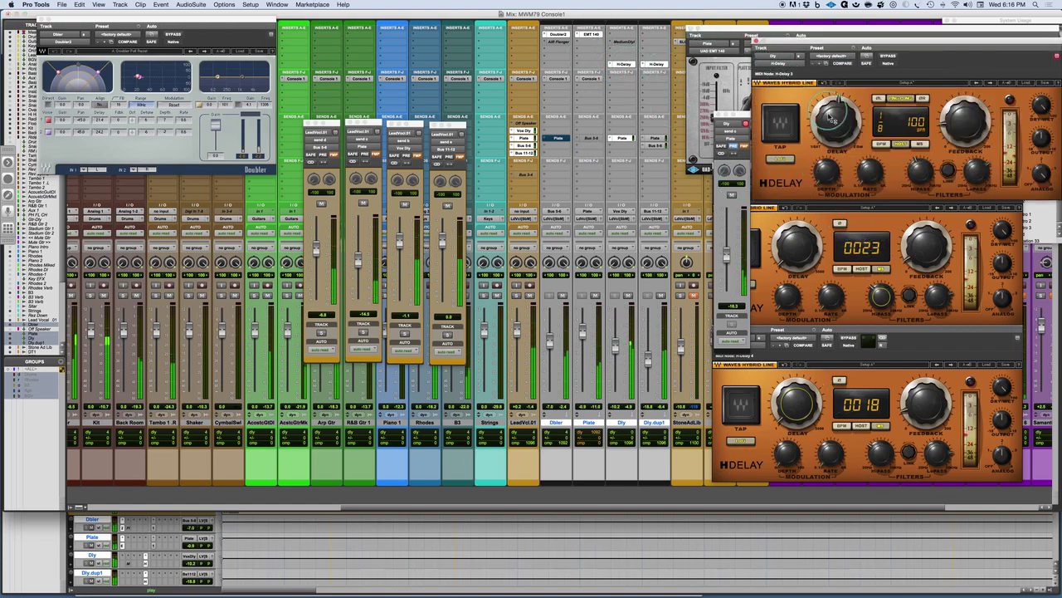
mouse_move(960, 133)
left_mouse_down()
mouse_move(963, 121)
mouse_move(957, 127)
left_mouse_up()
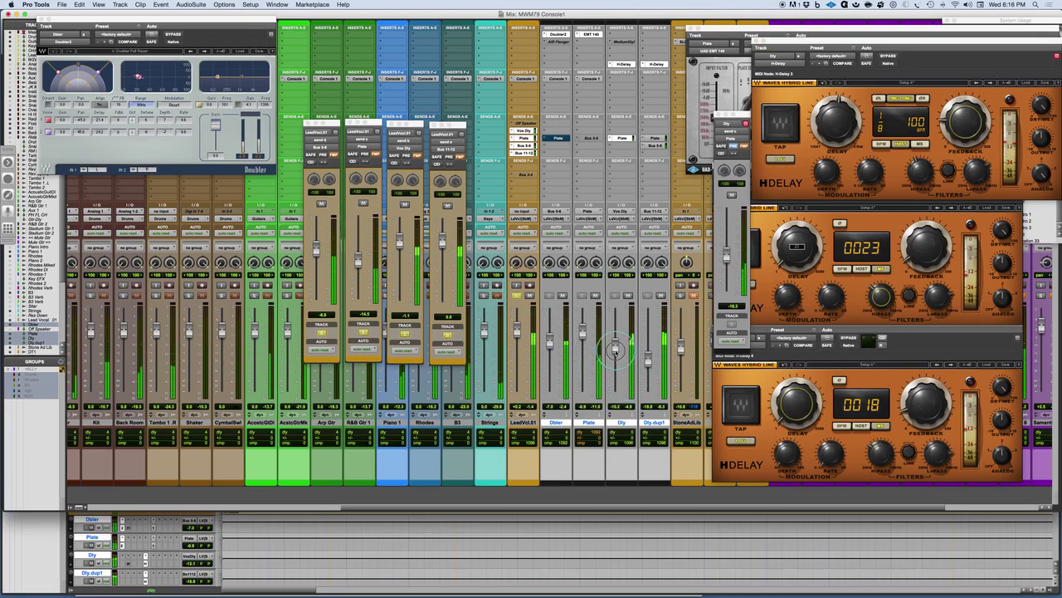
- Lower the Dly return to about -17 dB and stop playback
left_click_drag(615, 352, 615, 356)
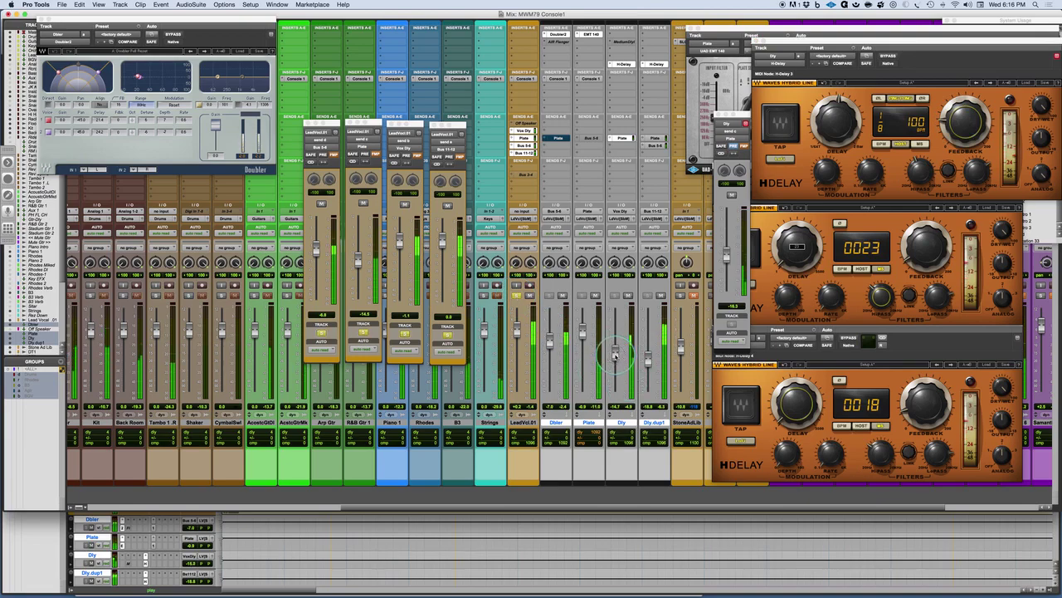
key("space")
left_click_drag(615, 354, 615, 357)
- Take the lead vocal out of solo and play the full mix with its effects
left_click(520, 295)
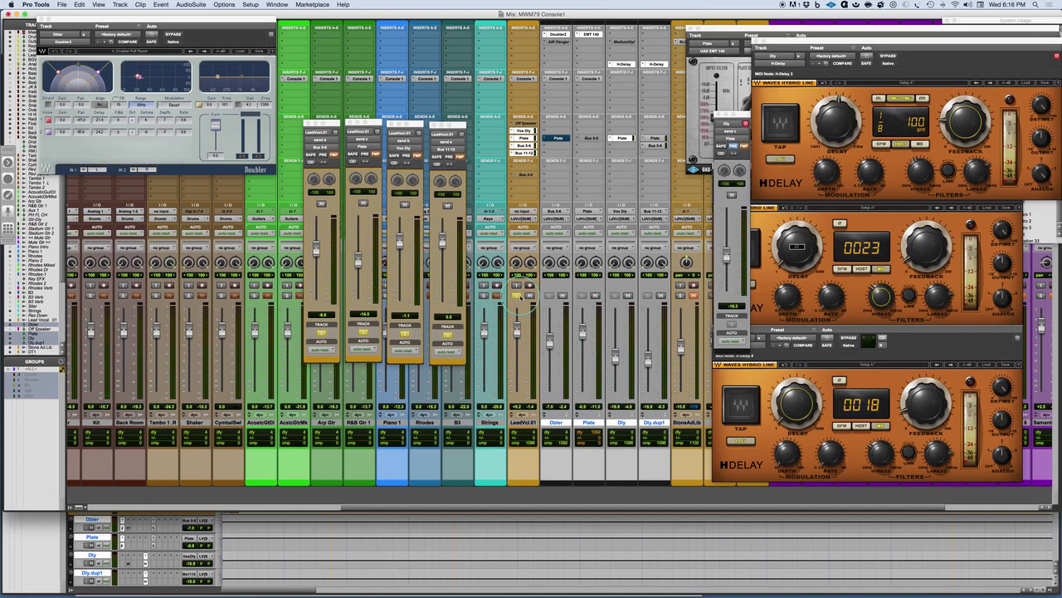
left_click(517, 295)
left_click(516, 295)
key("space")
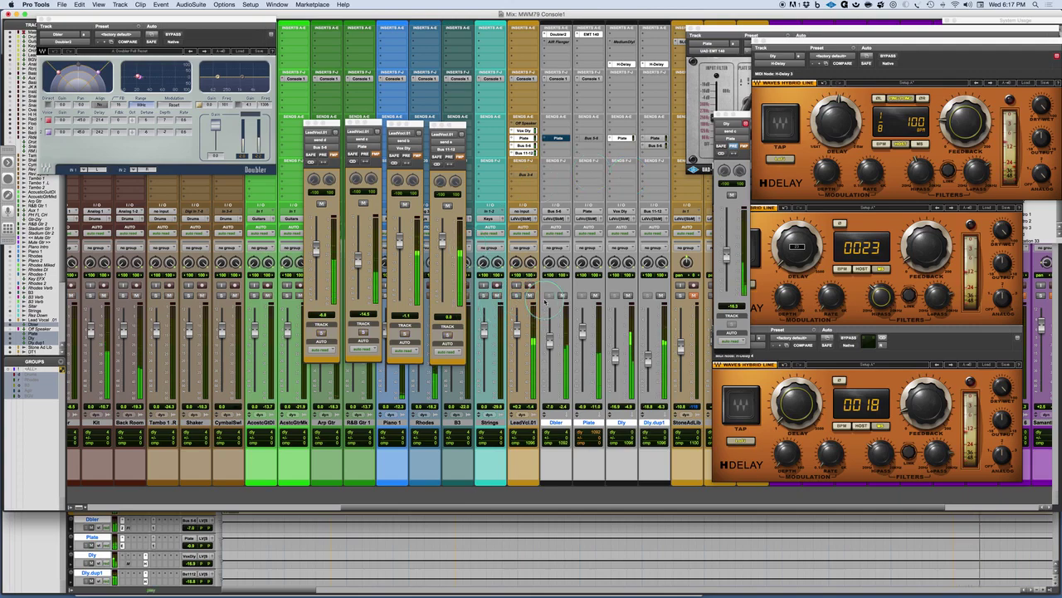
- Lower the Dly return to about -25 dB, fine-tune the feedback of its H-Delay and stop playback
left_click_drag(624, 359, 616, 369)
left_click(963, 127)
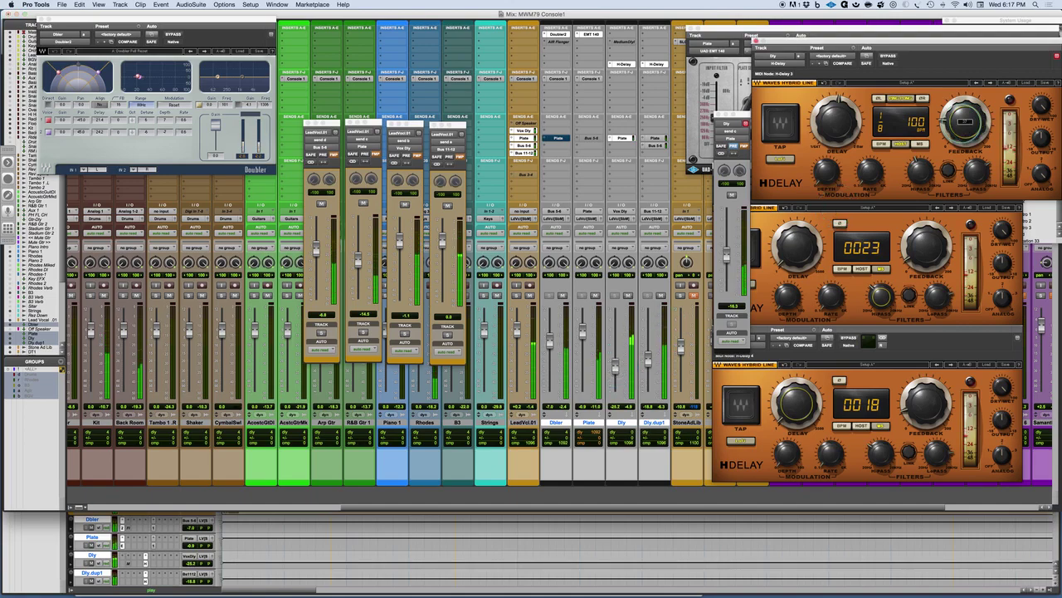
key("space")
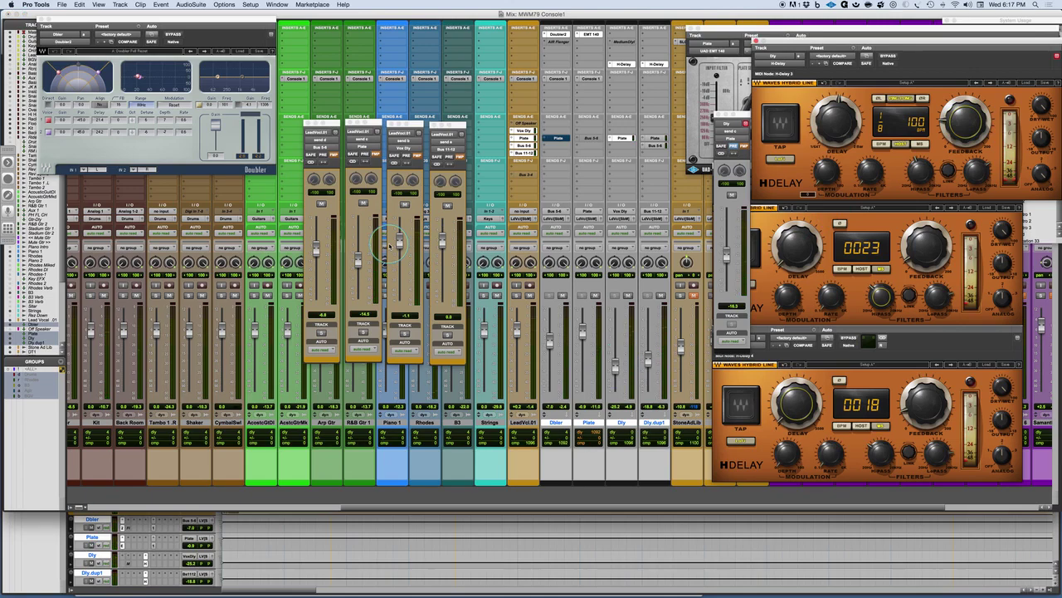
- Switch to Microsoft PowerPoint
key("super+Tab")
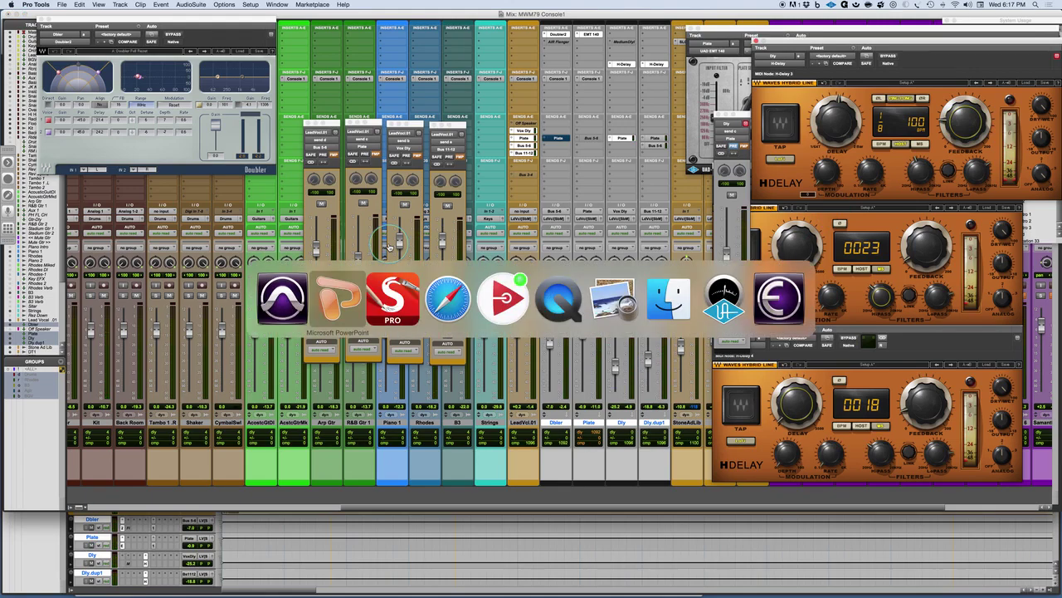